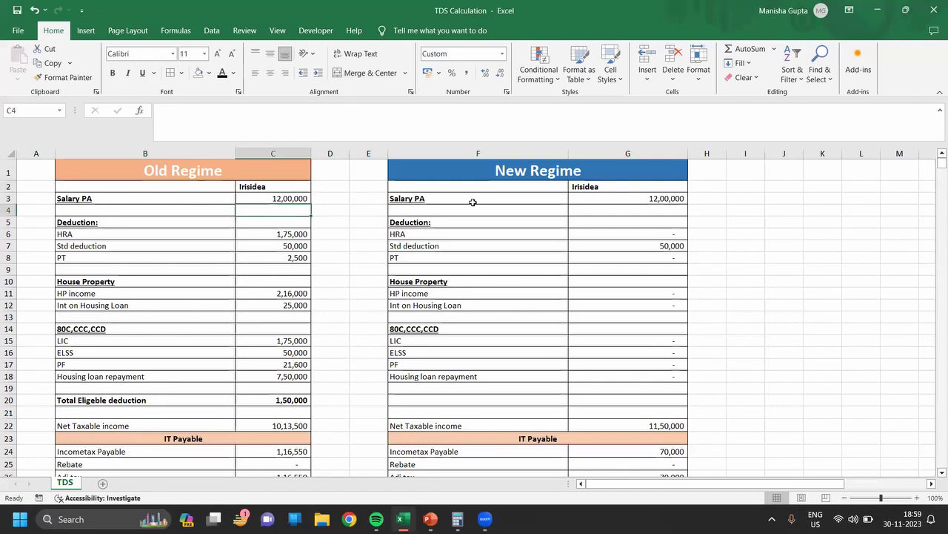
Step: Review the old-regime annual salary and the HRA, standard deduction and PT amounts in column C
key("Up")
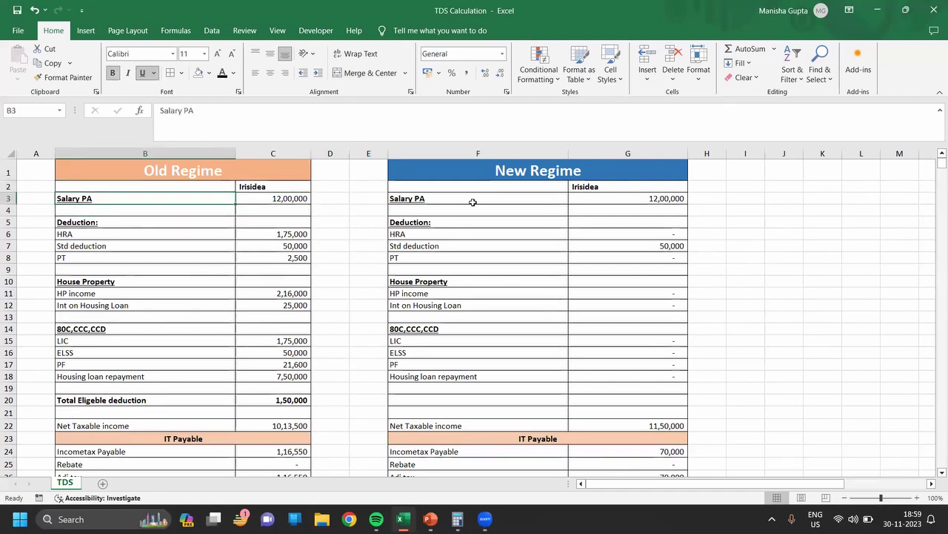
key("Right")
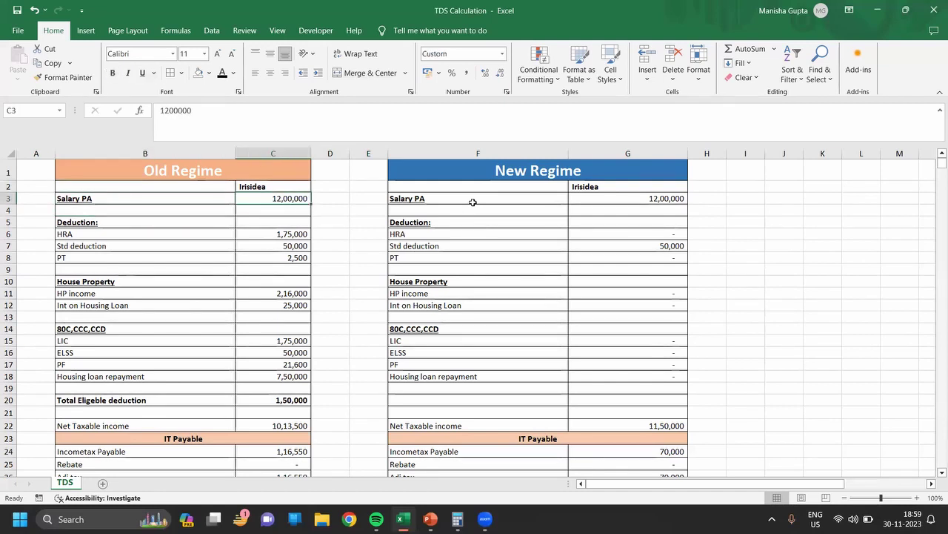
key("Down")
key("Down")
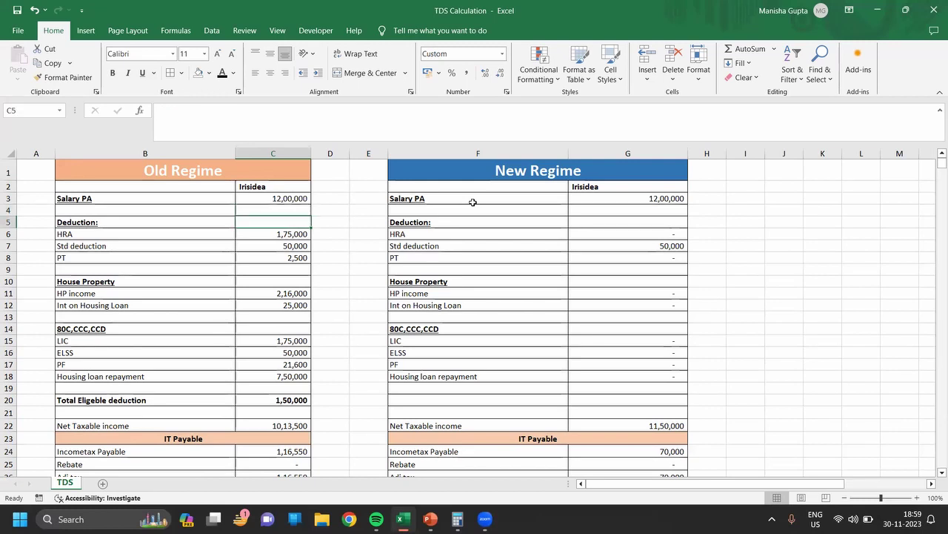
key("Down")
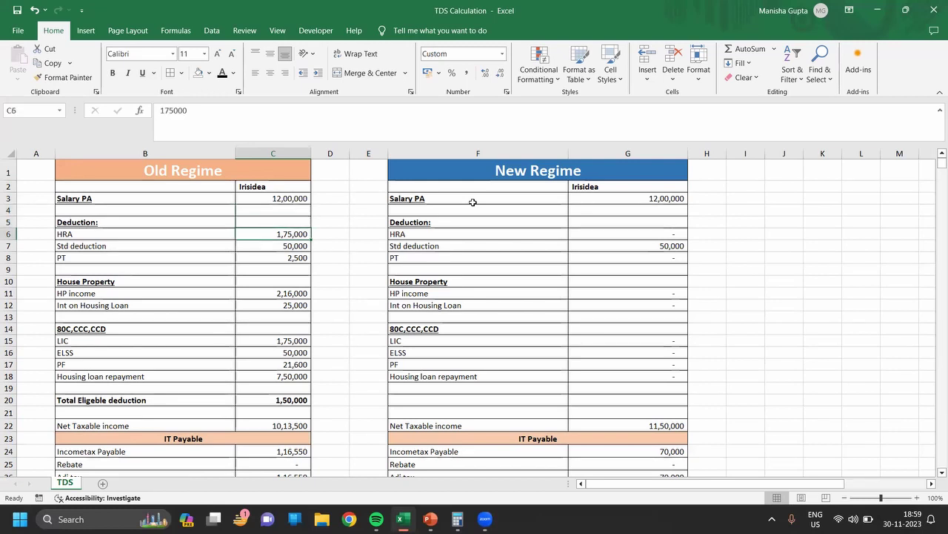
key("Left")
key("Right")
key("Down")
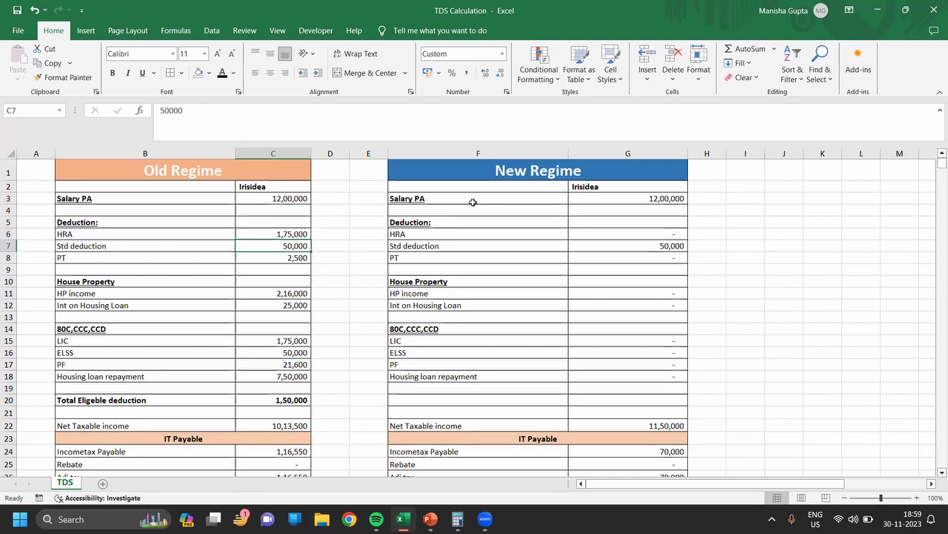
key("Down")
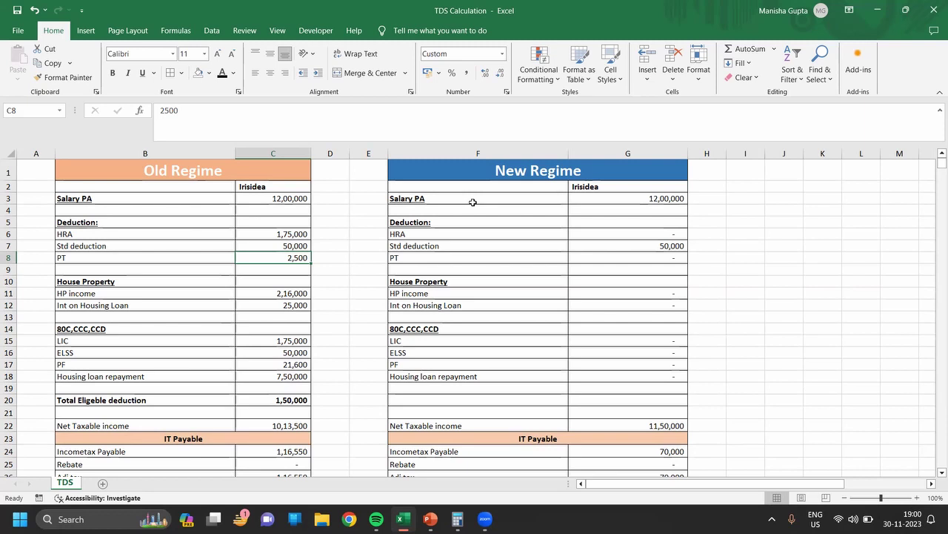
Step: Review the old-regime house property figures: HP income and interest on housing loan
key("Down")
key("Down")
key("Down")
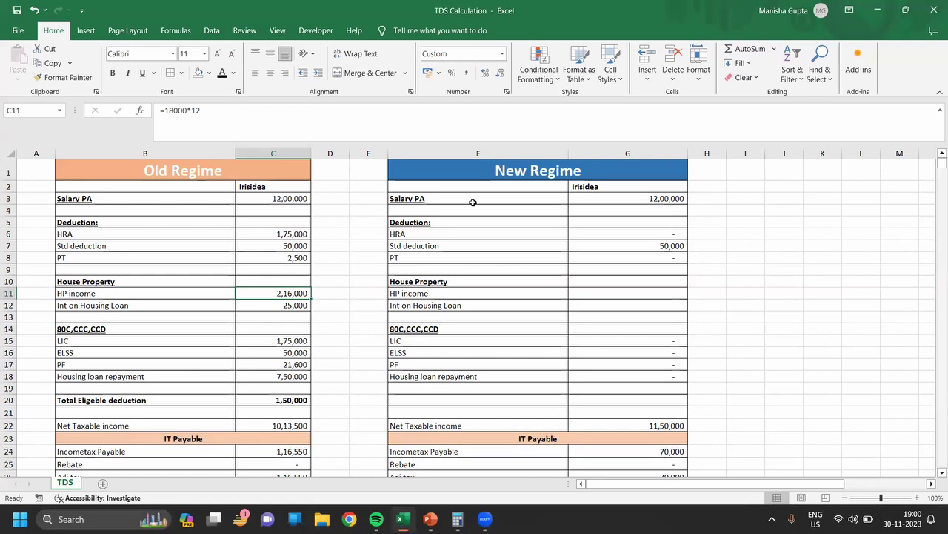
key("Down")
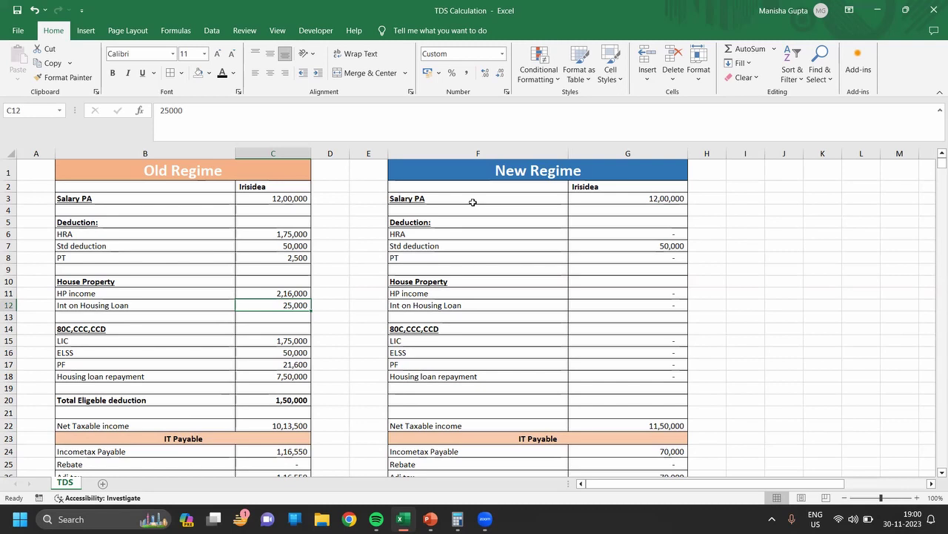
Step: Go through the old-regime 80C, CCC, CCD investment entries down to the total eligible deduction
key("Down")
key("Down")
key("Down")
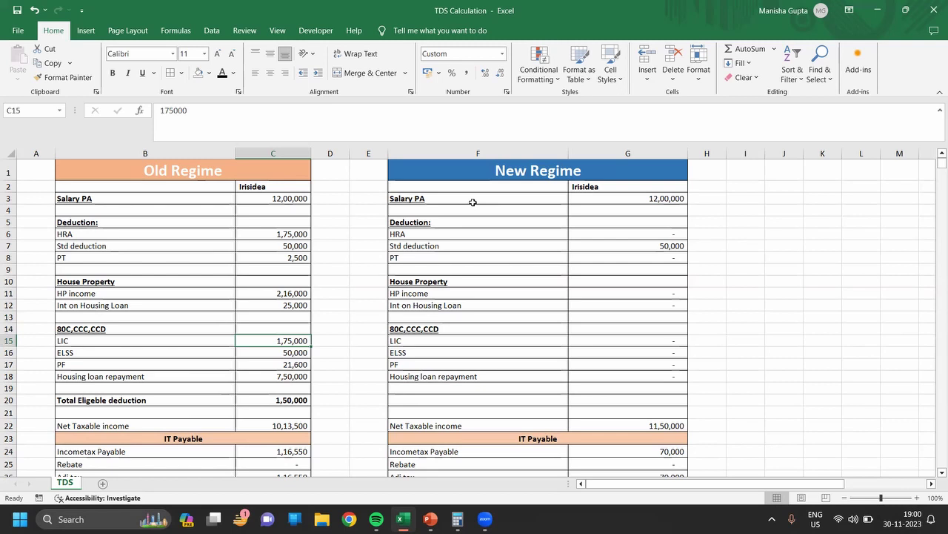
key("Down")
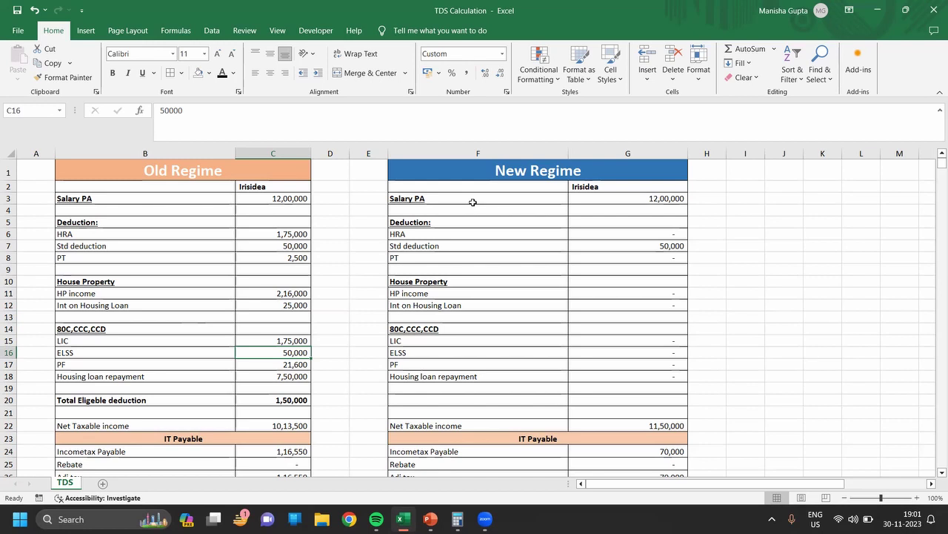
key("Down")
key("Down")
key("Down")
key("Down")
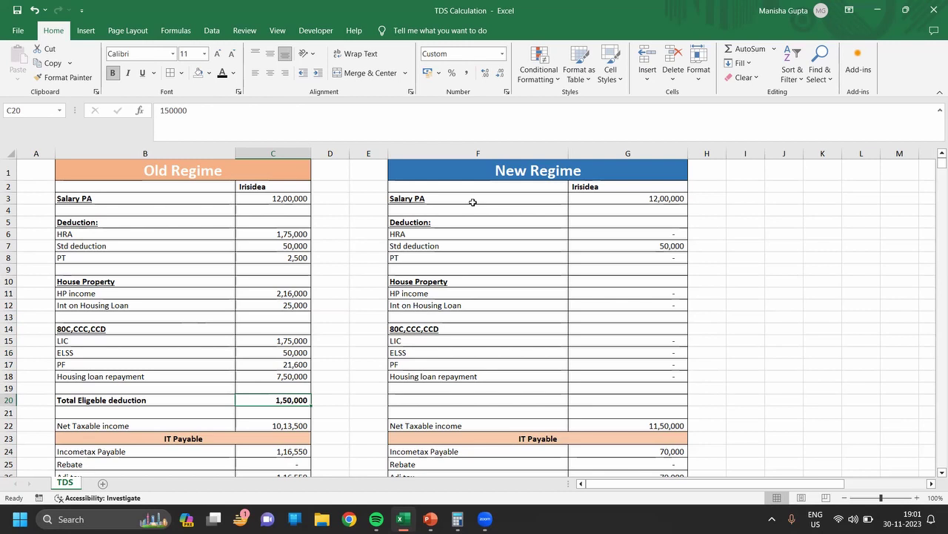
Step: Recheck the individual LIC, ELSS, PF and housing loan repayment amounts in the old-regime table
key("Up")
key("Up")
key("Up")
key("Up")
key("Up")
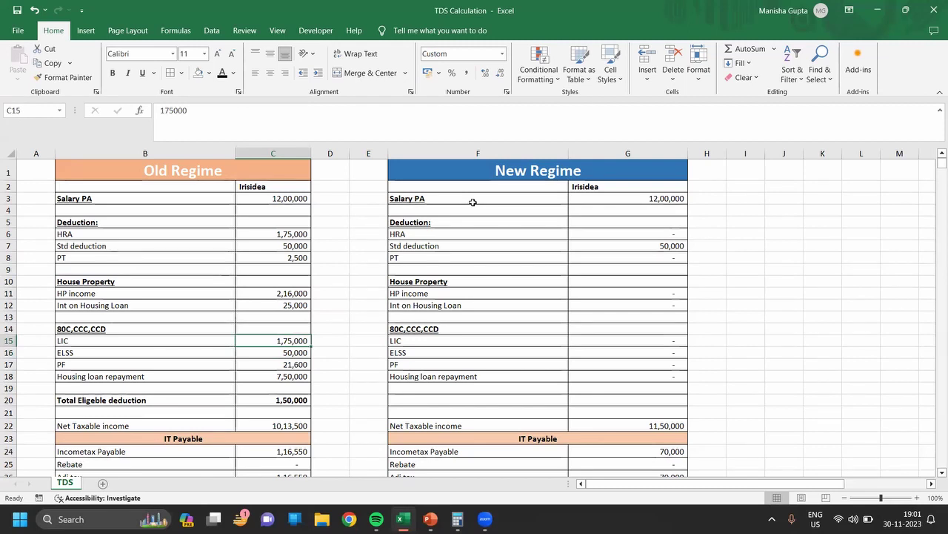
key("Down")
key("Down")
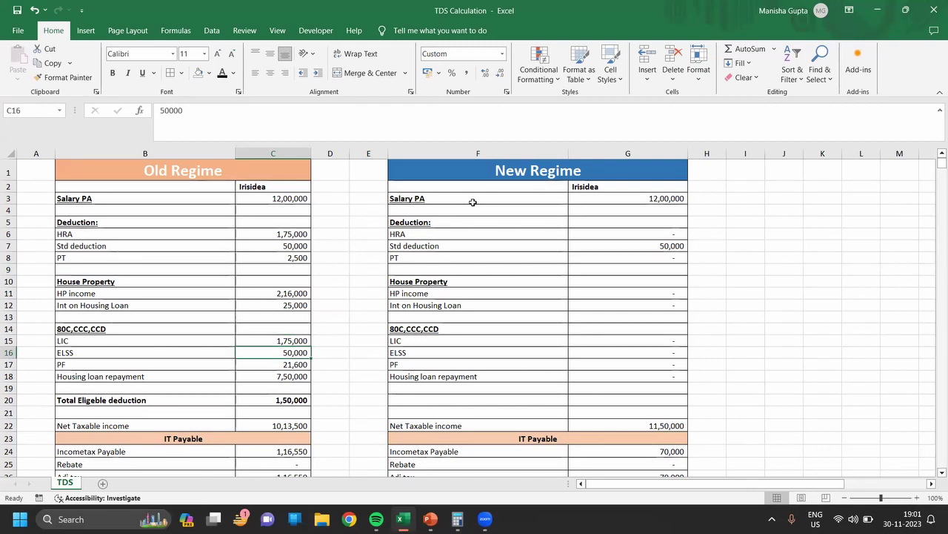
key("Down")
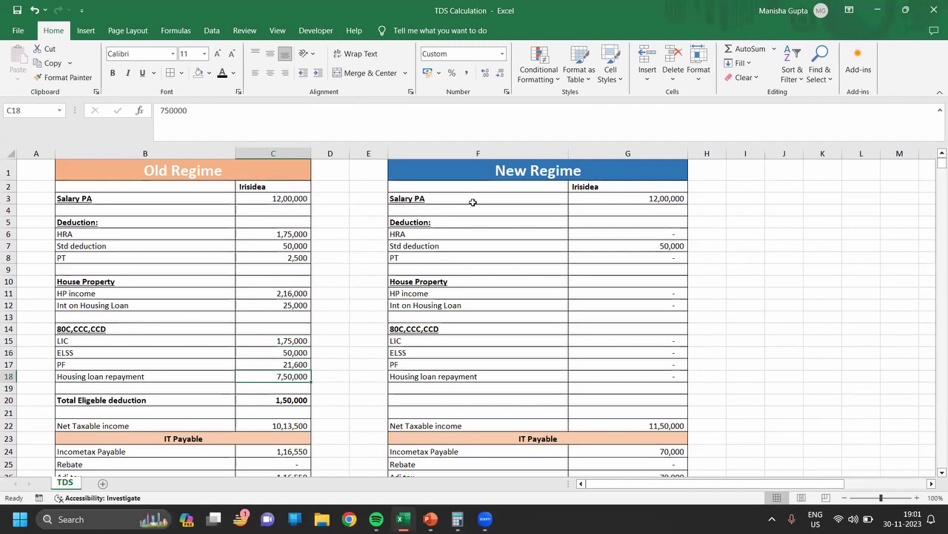
key("Down")
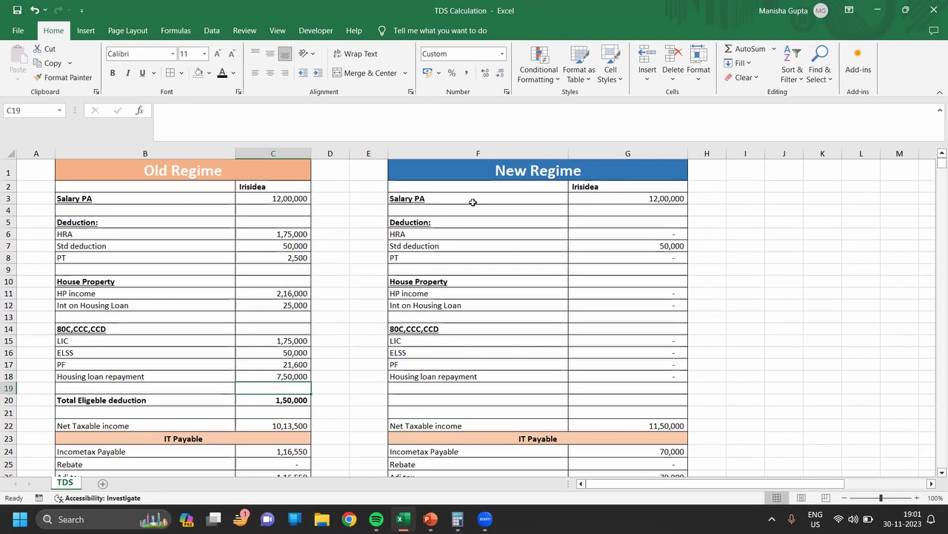
Step: Select the old-regime amounts from LIC through housing loan repayment (C15:C18) to read their sum
key("Up")
key("Up")
key("Up")
key("Up")
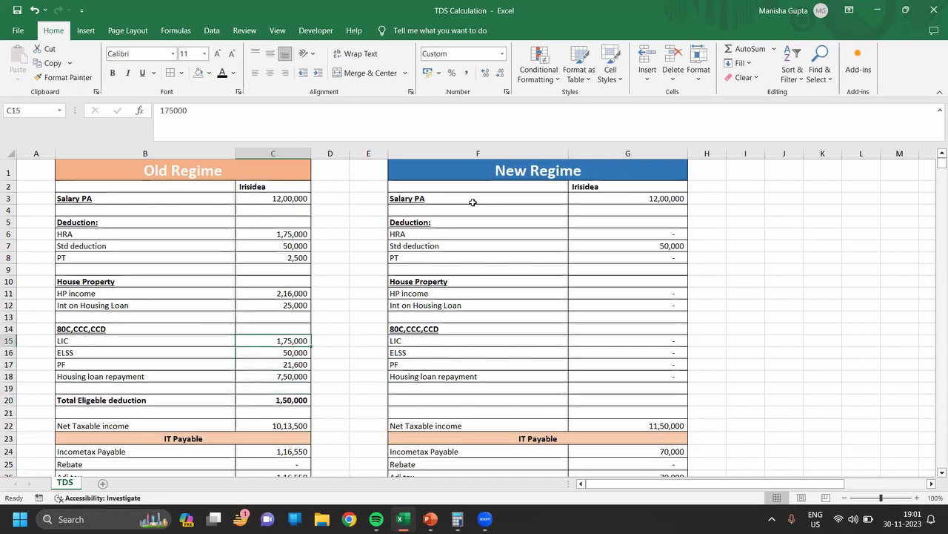
key("shift+Down")
key("shift+Down")
key("shift+Down")
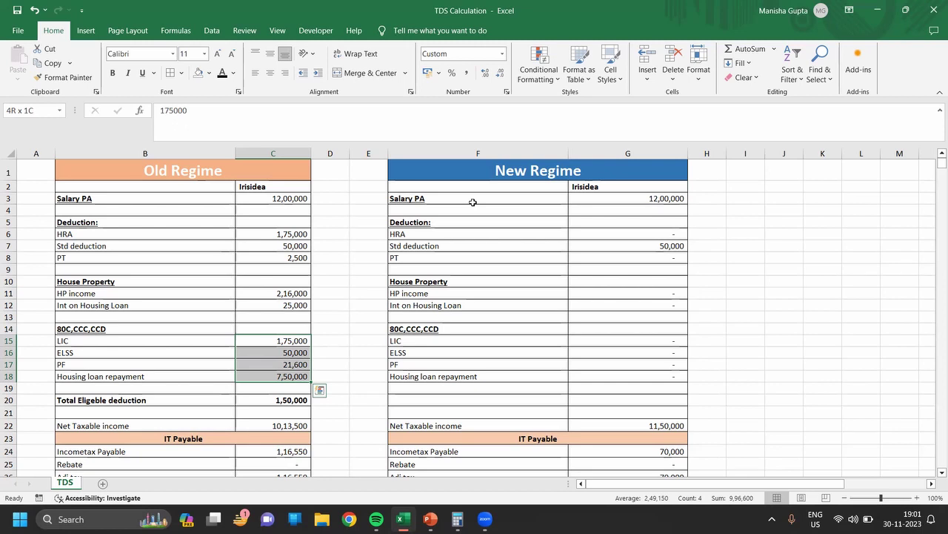
Step: Examine the total eligible deduction and the cells referenced by the old-regime Net Taxable income formula in C22
key("Down")
key("Down")
key("Down")
key("Down")
key("Down")
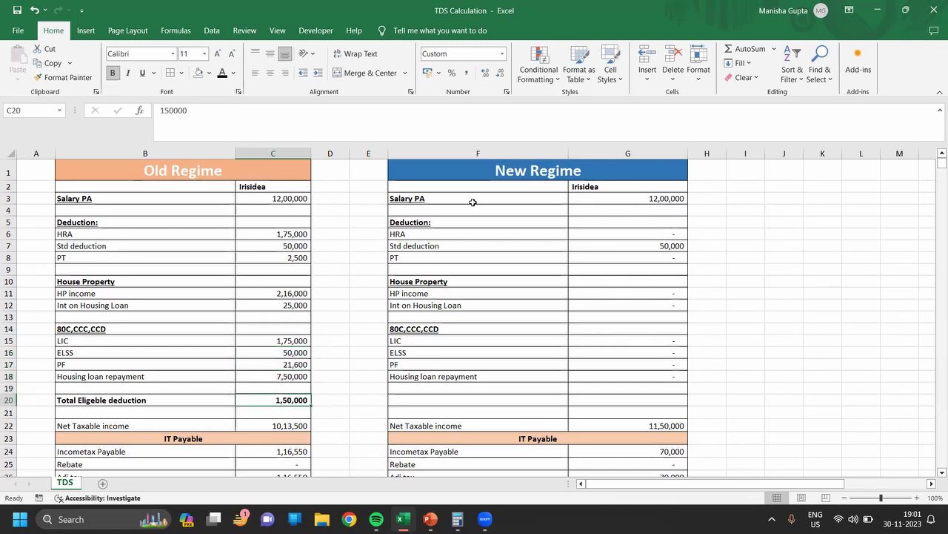
key("Down")
key("Down")
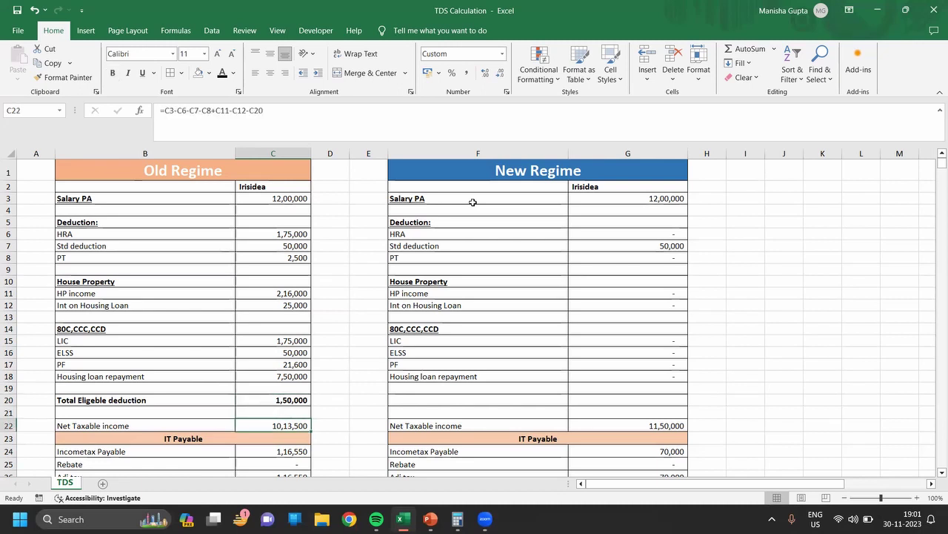
double_click(303, 426)
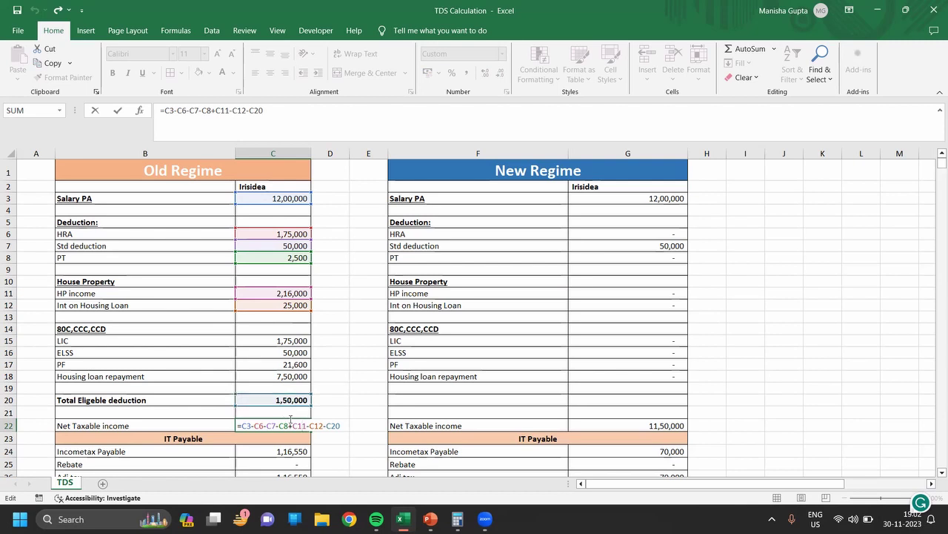
key("ctrl+Return")
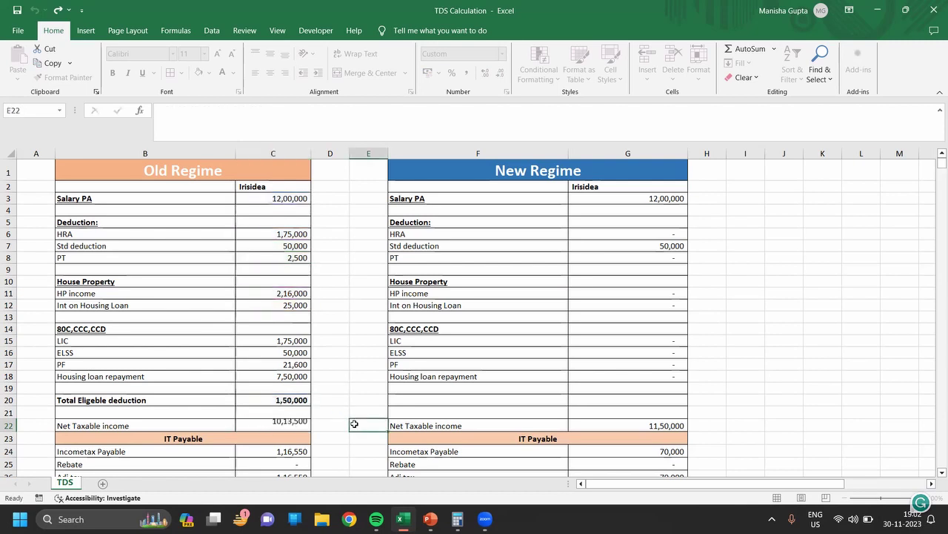
Step: Display the old-regime Incometax Payable formula in cell C24 of the IT Payable section
key("Down")
key("Down")
key("Down")
key("Down")
key("Down")
key("Down")
key("Down")
key("Down")
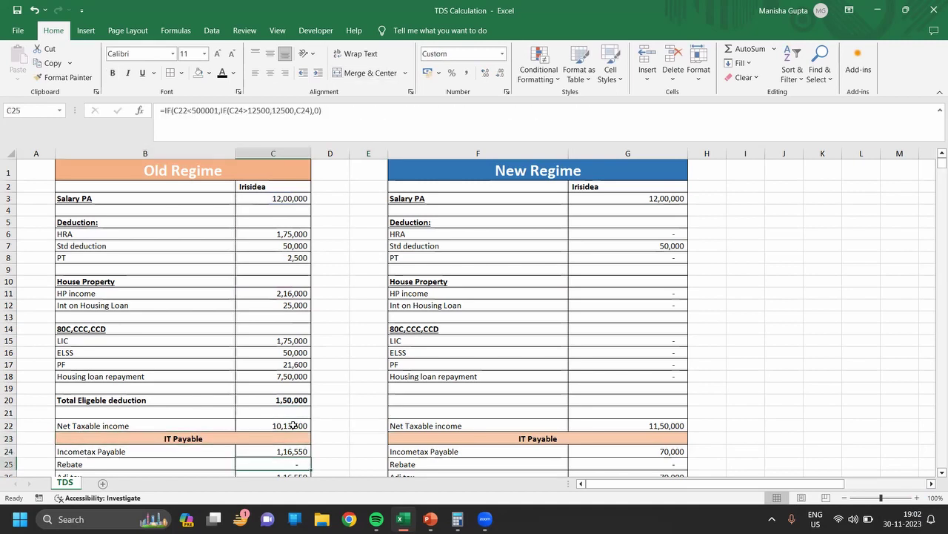
scroll(294, 423, "down", 1)
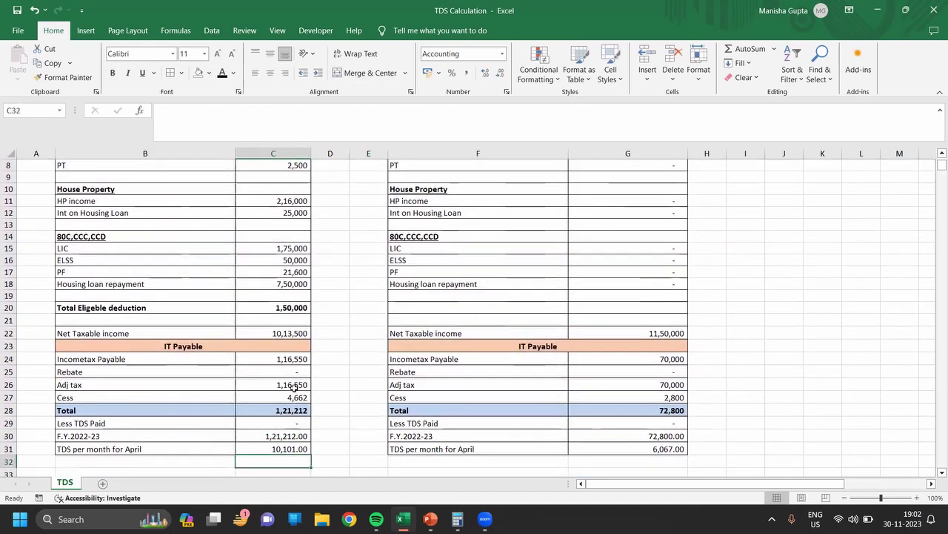
left_click(302, 358)
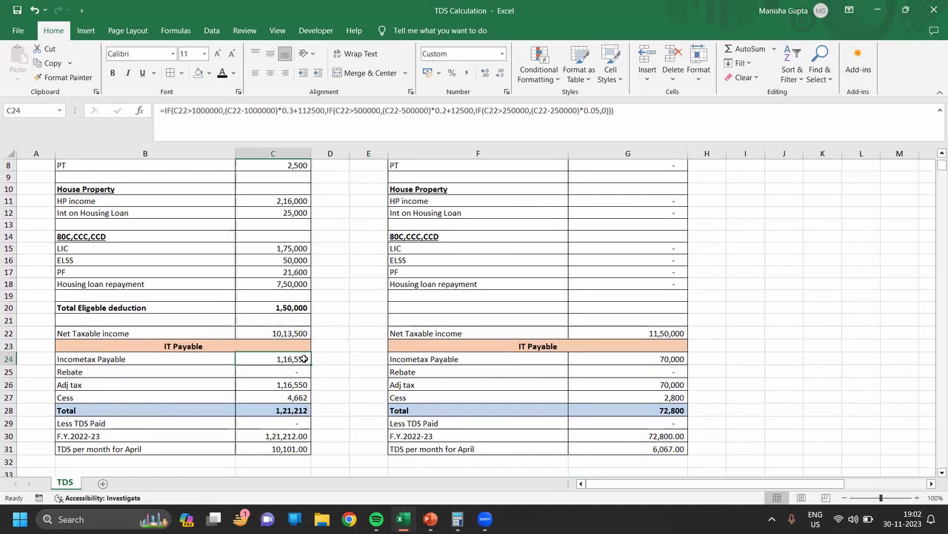
Step: Consult the old tax regime slab rates in the PowerPoint slide show and return to the Excel TDS Calculation workbook
key("alt+Tab")
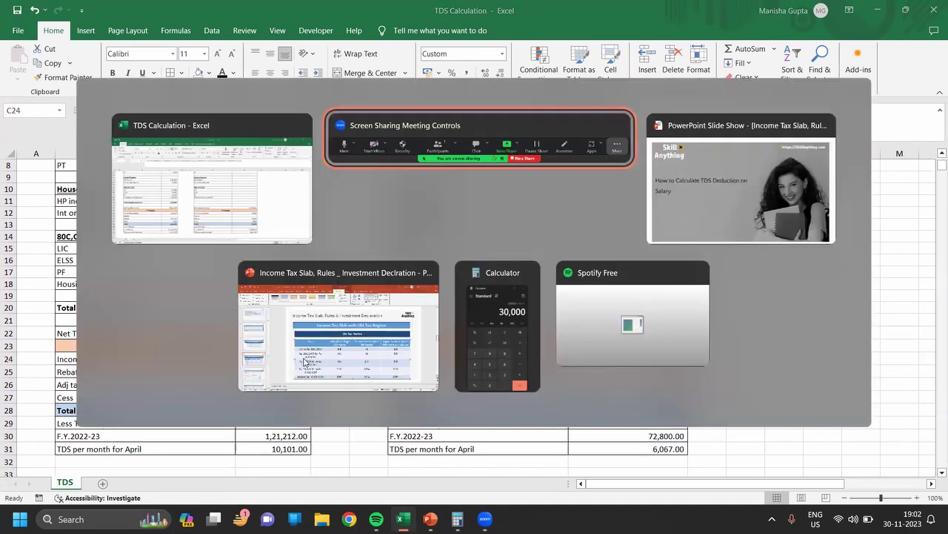
key("alt+Tab")
key("alt+Tab")
key("alt+Tab")
key("alt+Tab")
key("alt+Tab")
key("alt+Tab")
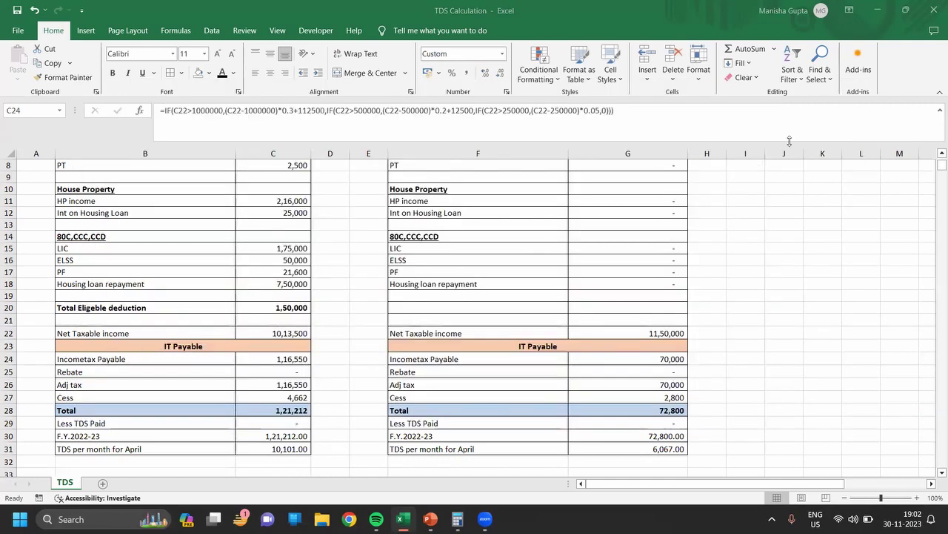
key("alt+Tab")
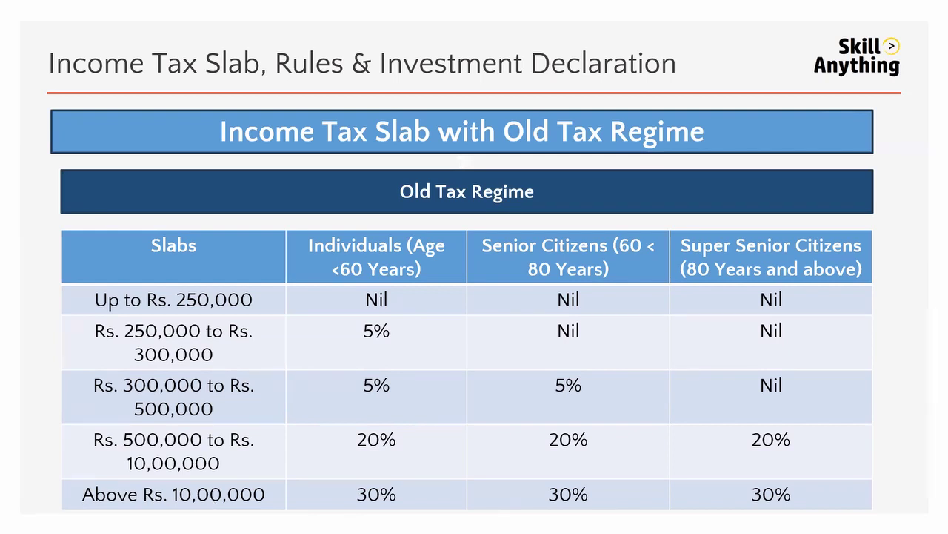
key("alt+Tab")
key("alt+Tab")
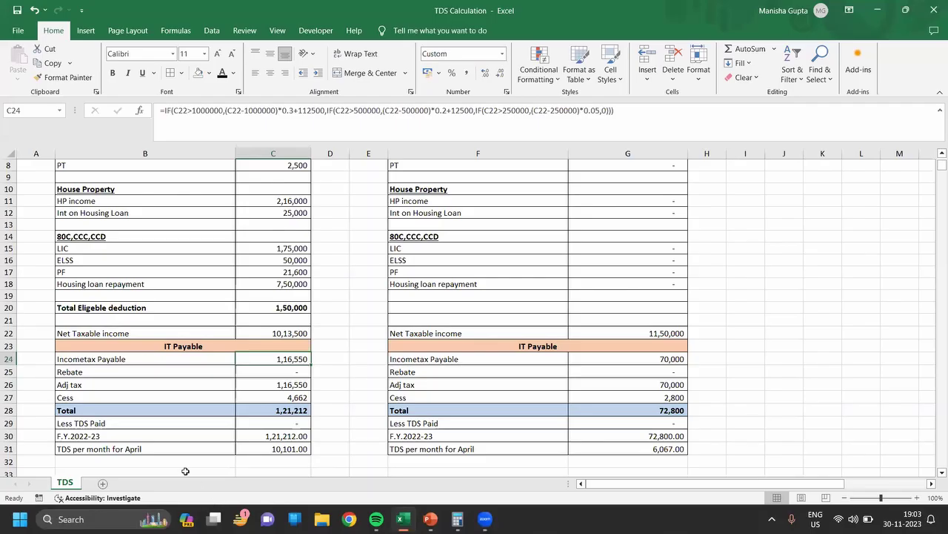
Step: Open the old-regime Incometax Payable formula in C24 and examine its nested IF conditions
left_click(165, 321)
key("Down")
key("Down")
key("Down")
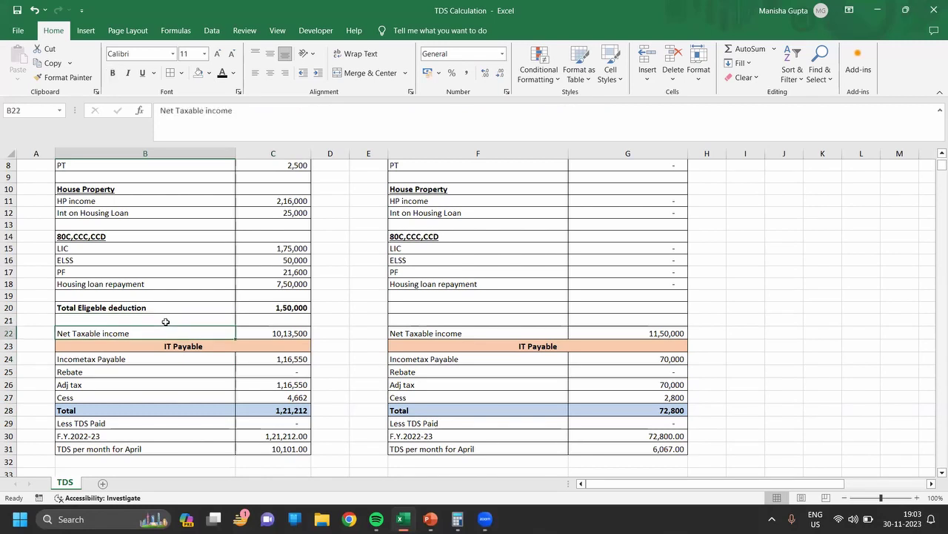
double_click(295, 358)
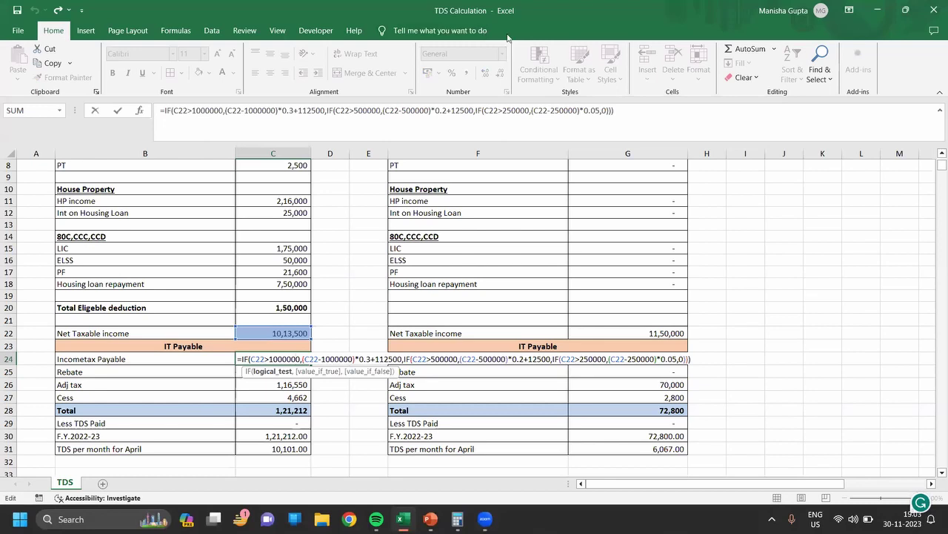
left_click(185, 116)
left_click(345, 294)
Step: Calculate the 5% slab tax in cell I25 as =250000*5%, consulting the old tax regime slabs in the PowerPoint slide show
left_click(731, 374)
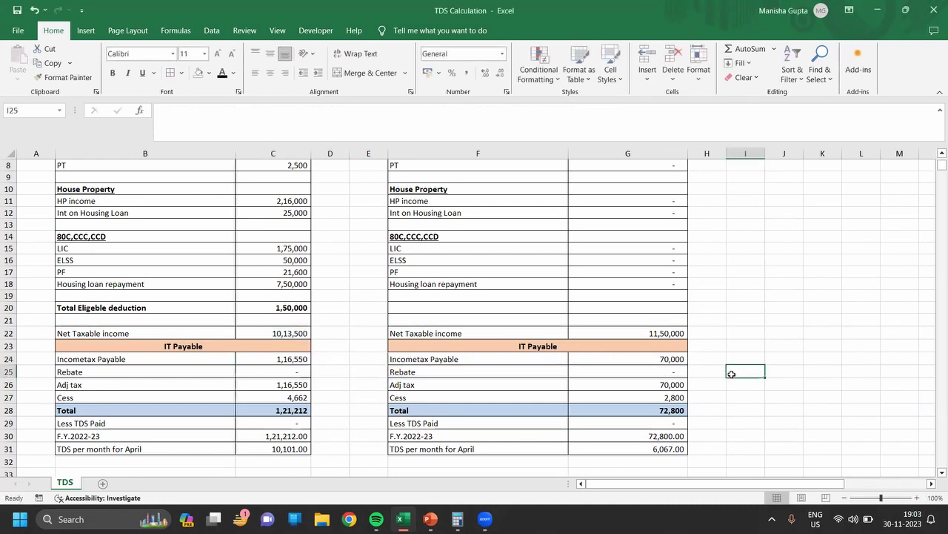
type("=")
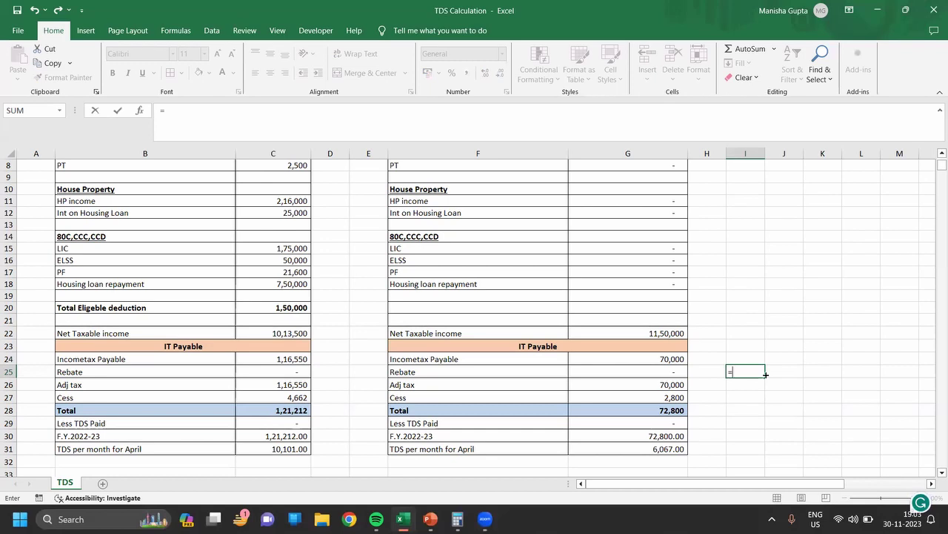
type("250")
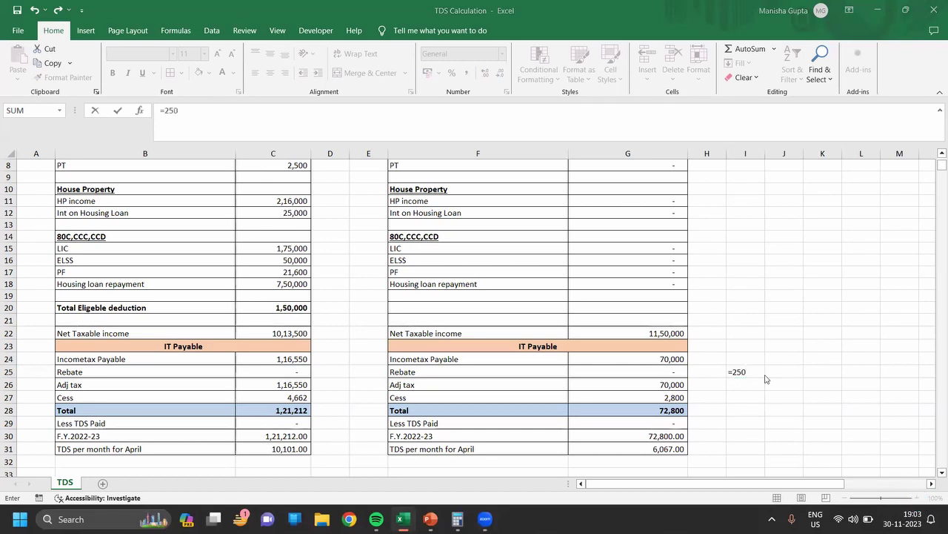
key("alt+Tab")
key("alt+Tab")
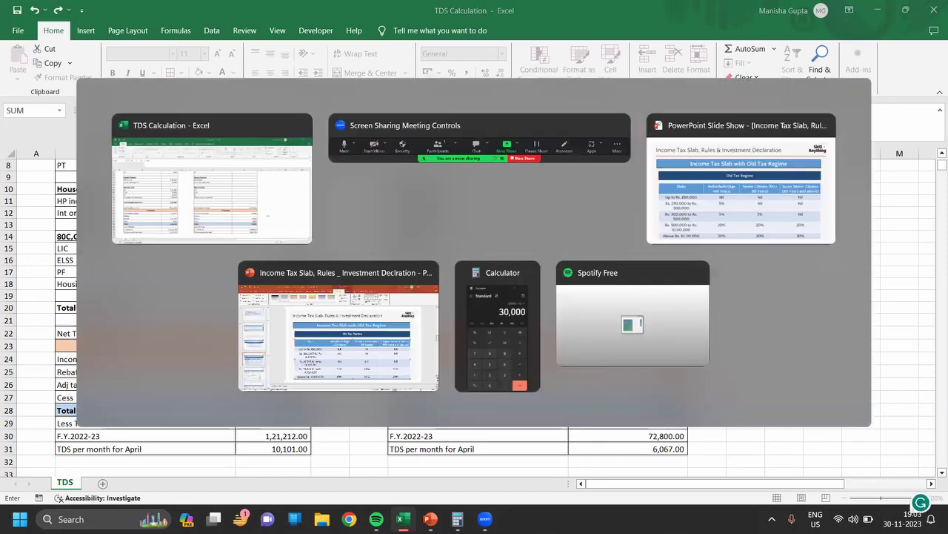
key("Tab")
key("Tab")
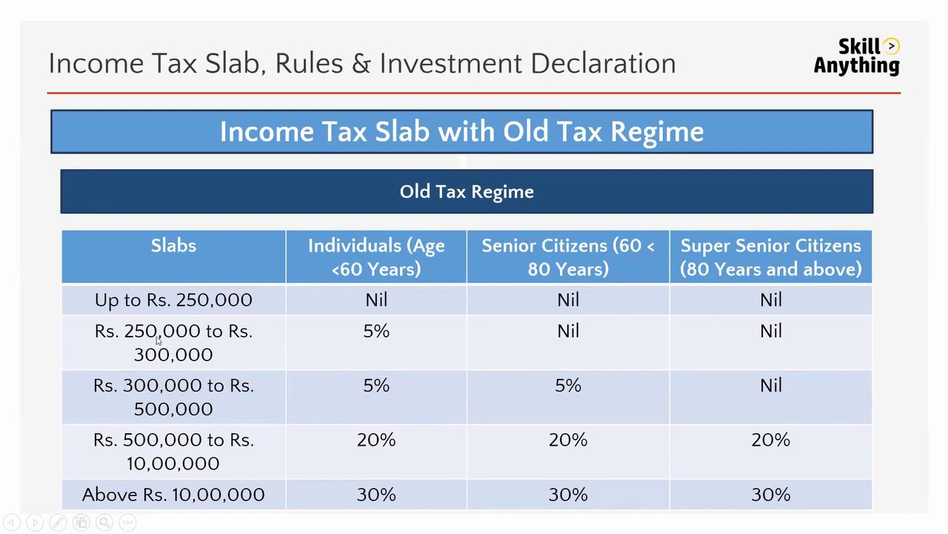
key("alt+Tab")
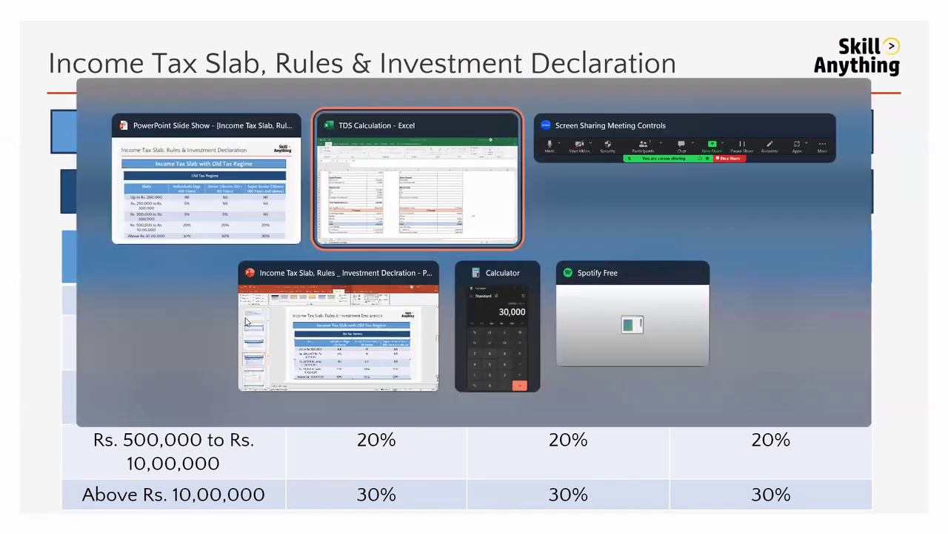
key("BackSpace")
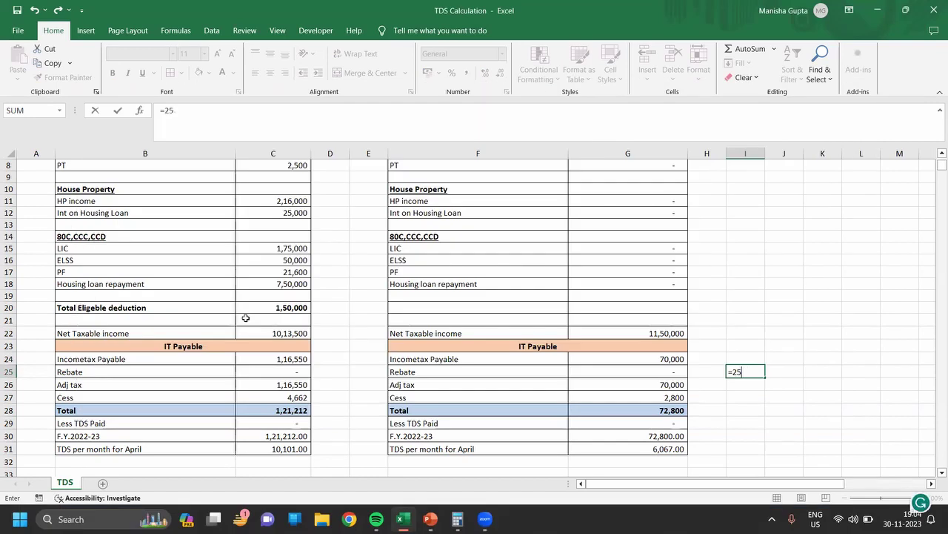
type("0000*5%")
key("Return")
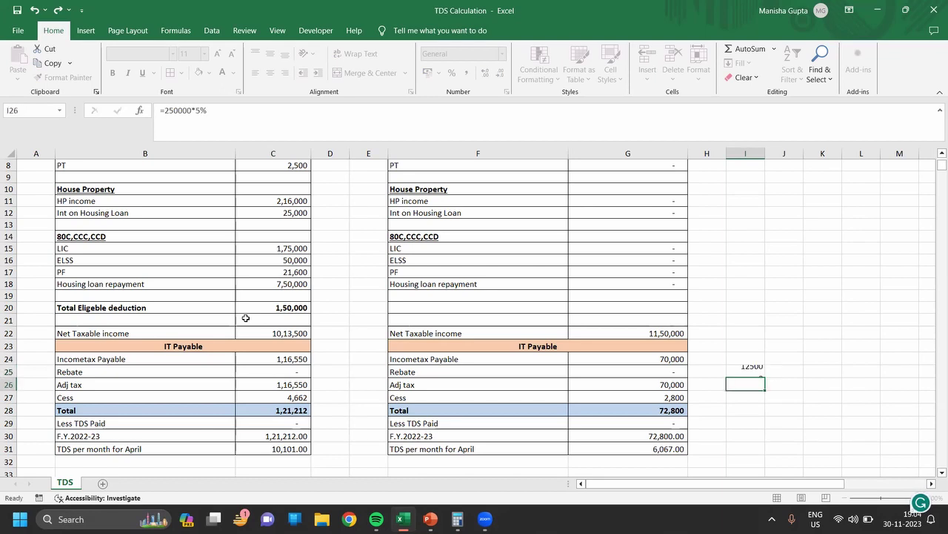
Step: Check the old-regime 20% slab in the slide show and calculate its tax in Excel cell I26 as =500000*20%
key("alt+Tab")
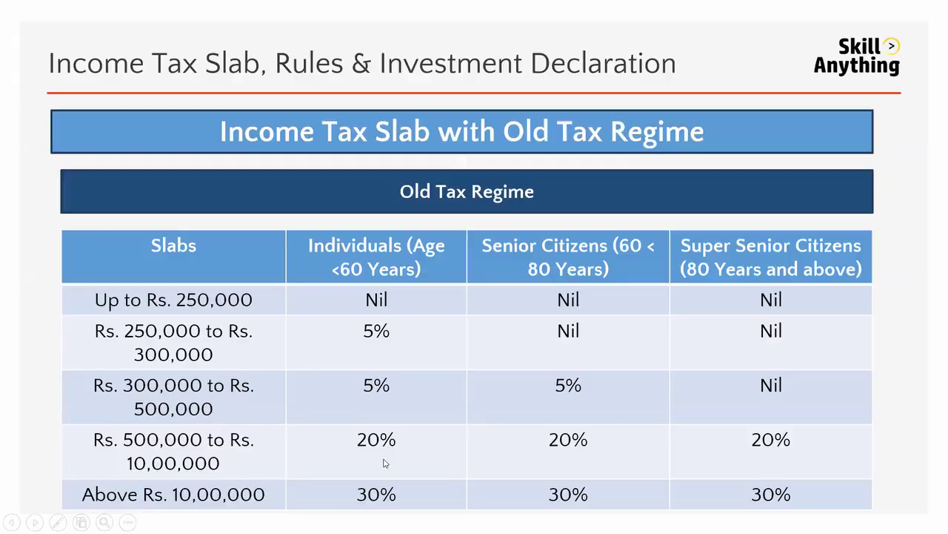
key("alt+Tab")
type("=5")
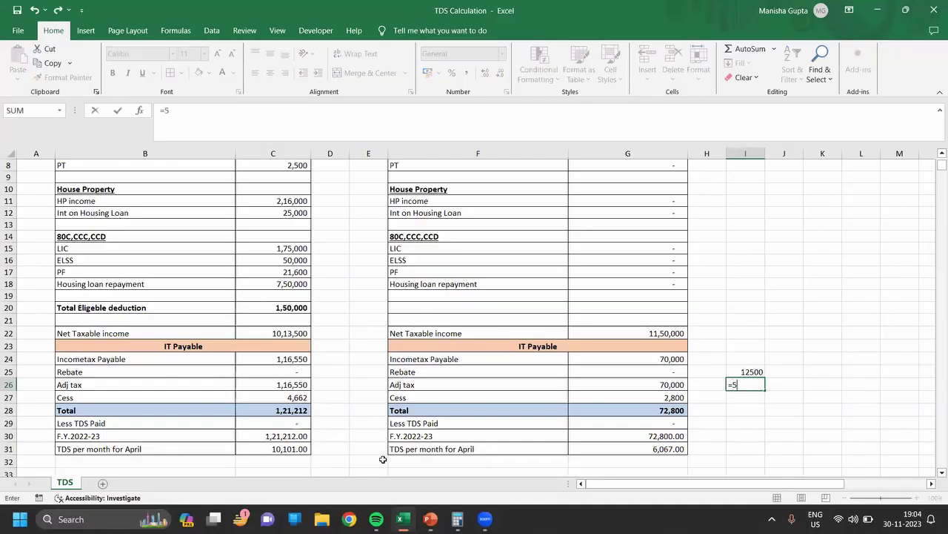
type("00000*20%")
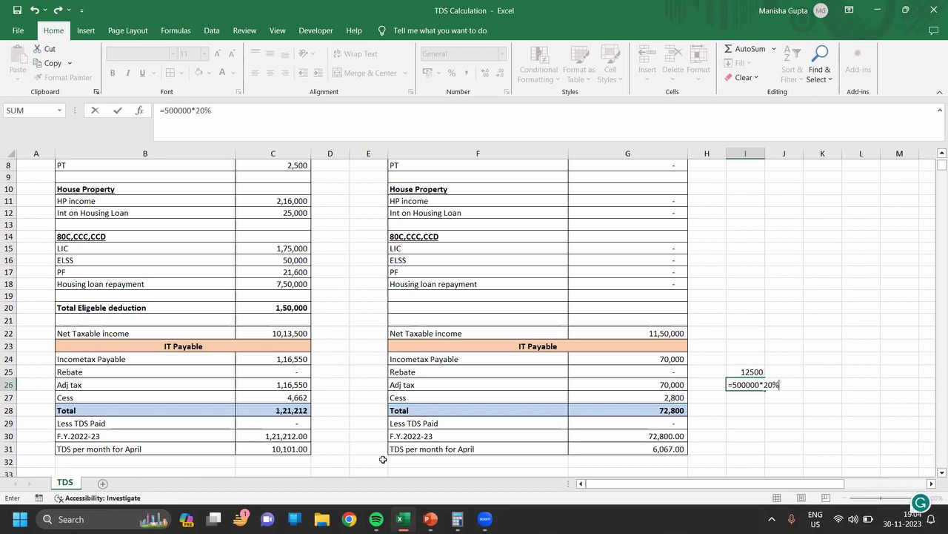
key("Return")
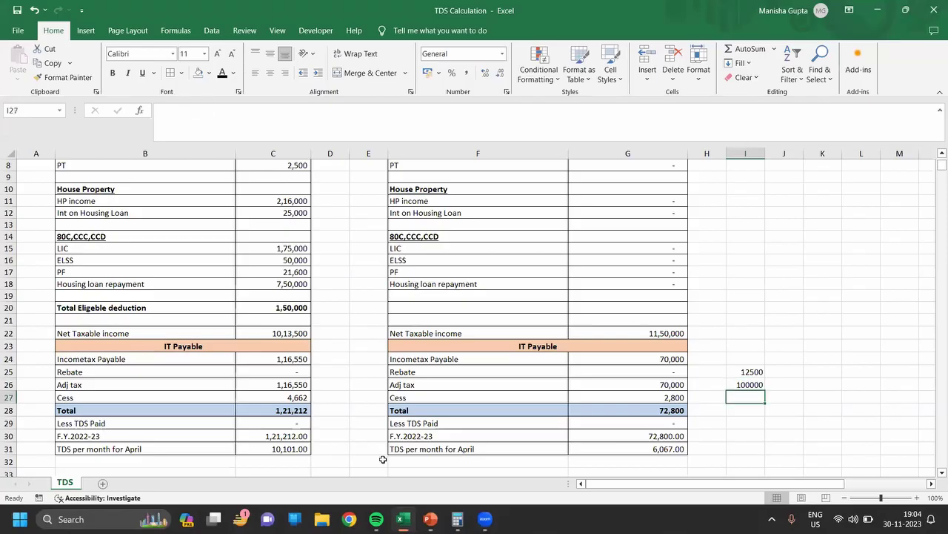
Step: Add the 5% and 20% slab tax amounts in cell I27 with =I25+I26
type("=")
key("Escape")
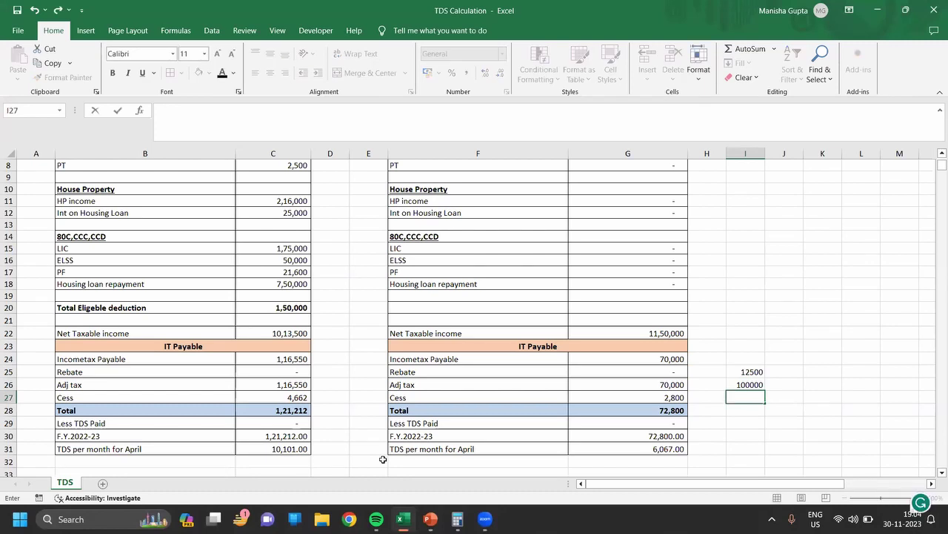
type("=")
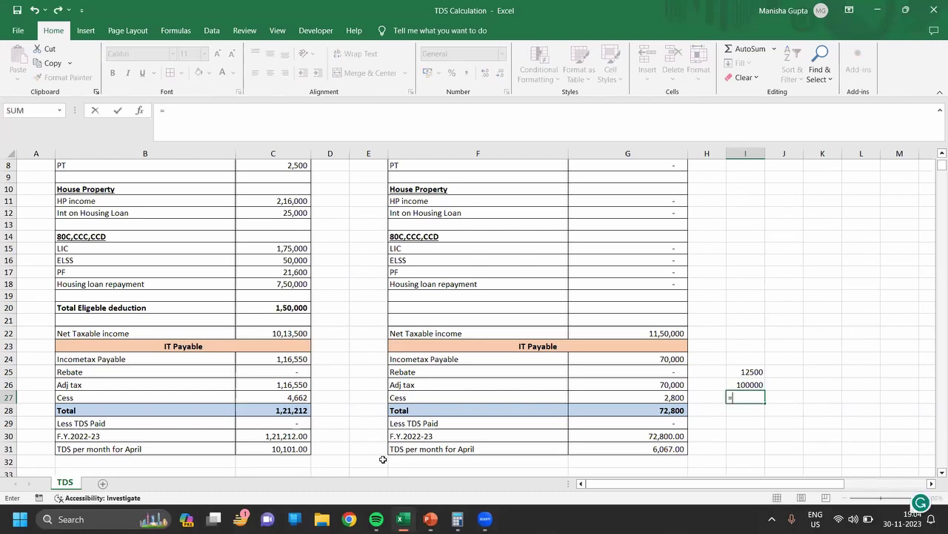
key("Up")
key("Up")
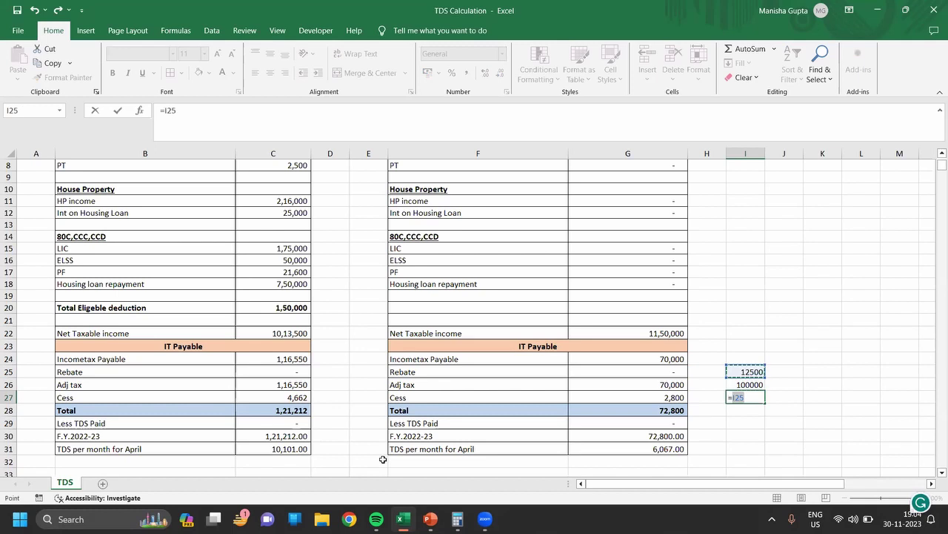
key("shift+Down")
key("Up")
key("Down")
type("+")
key("Up")
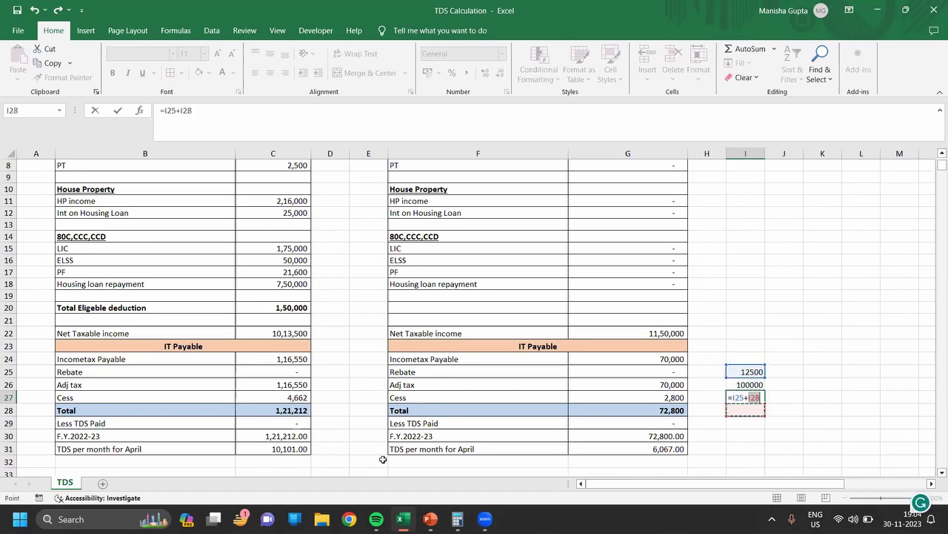
key("Return")
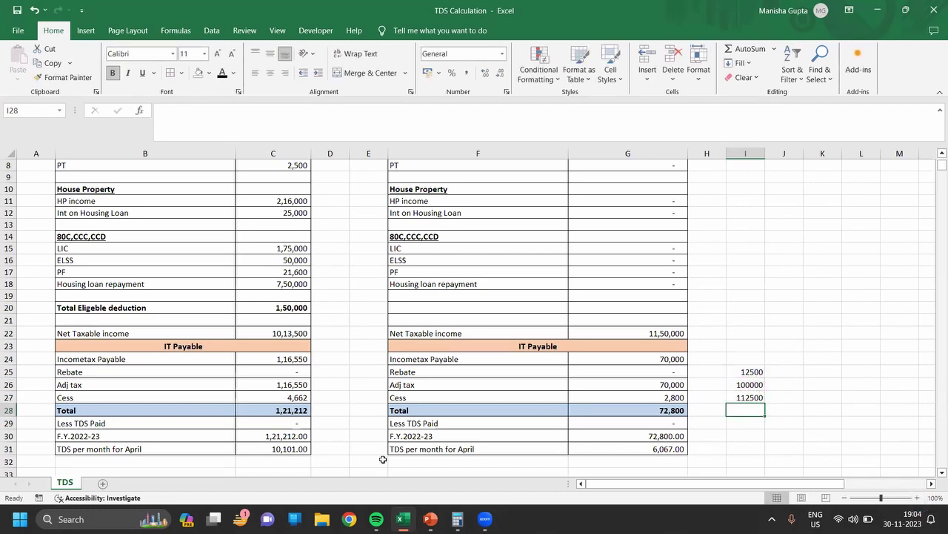
Step: Examine the old-regime Adj tax formula in C26 and the nested IF formula for Incometax Payable in C24
double_click(291, 386)
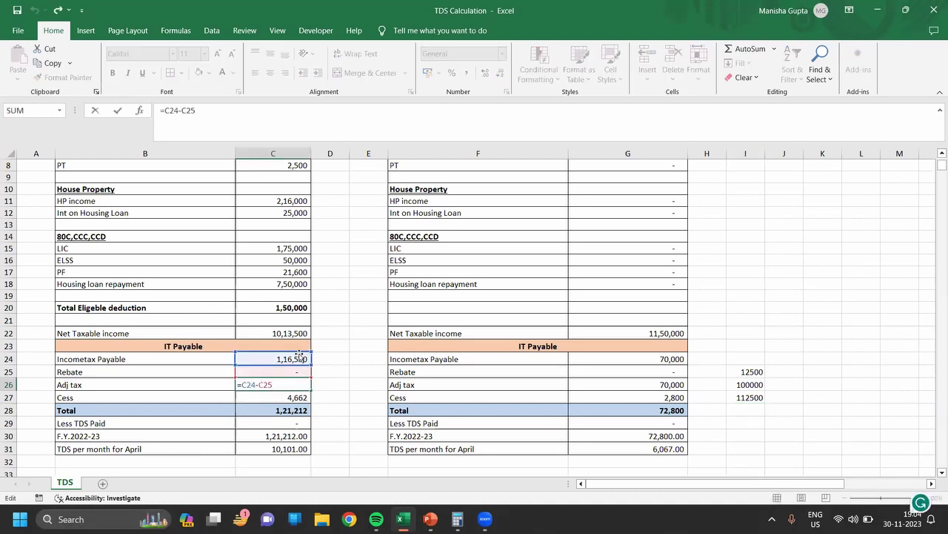
left_click(331, 364)
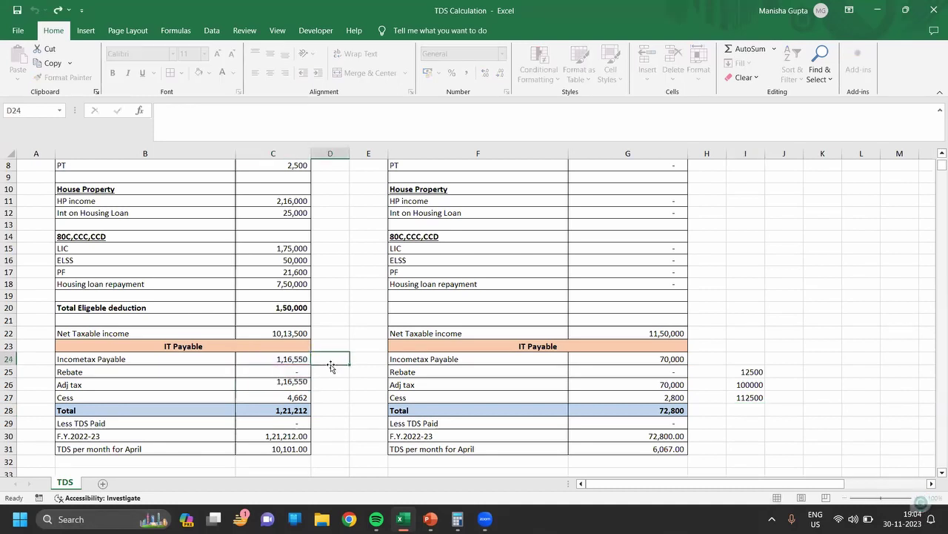
double_click(303, 360)
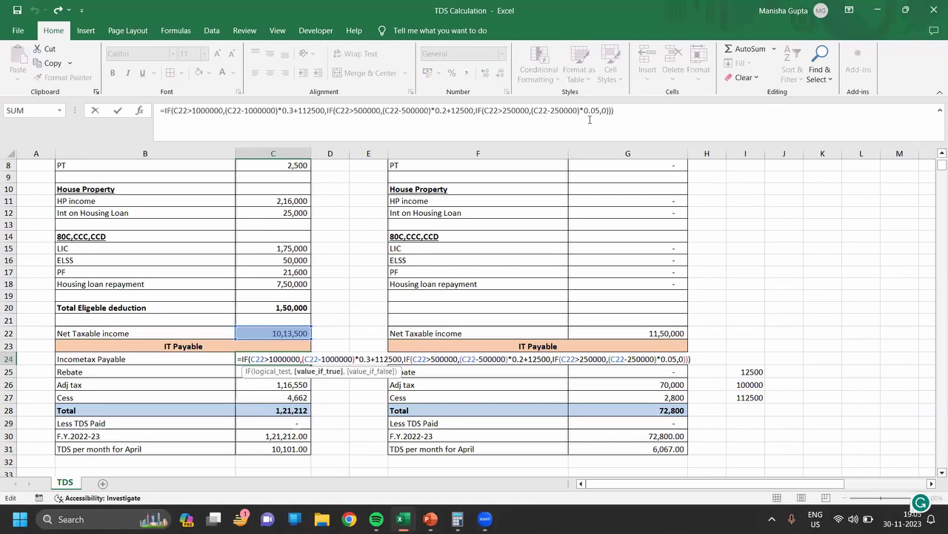
left_click(737, 296)
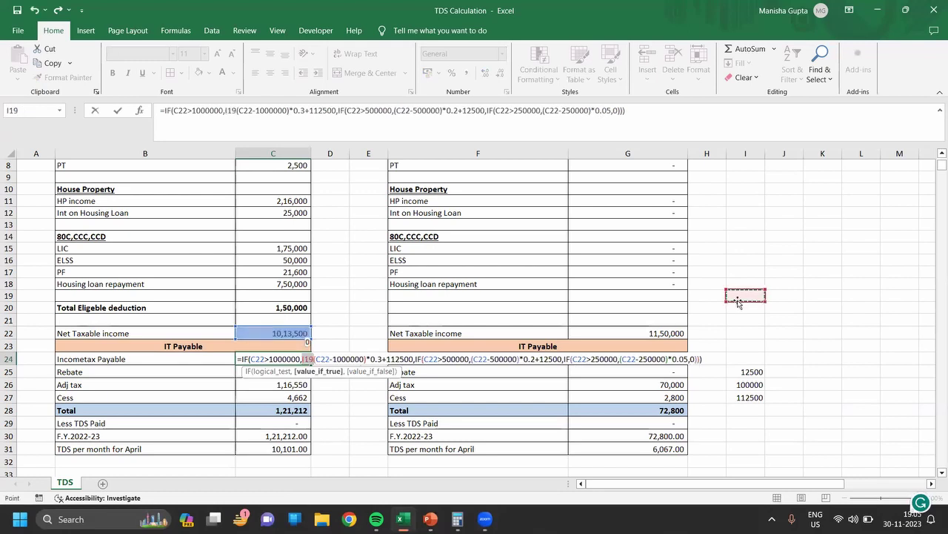
left_click(677, 131)
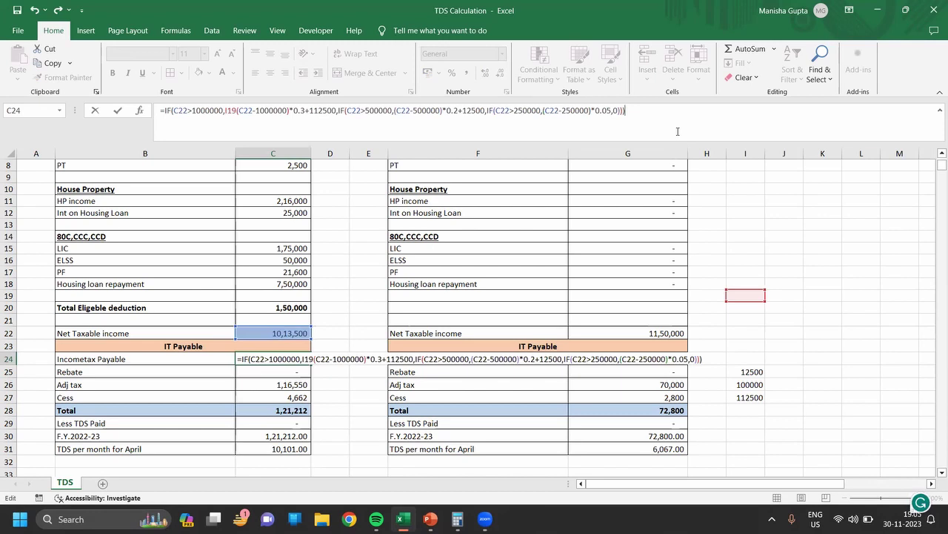
key("Return")
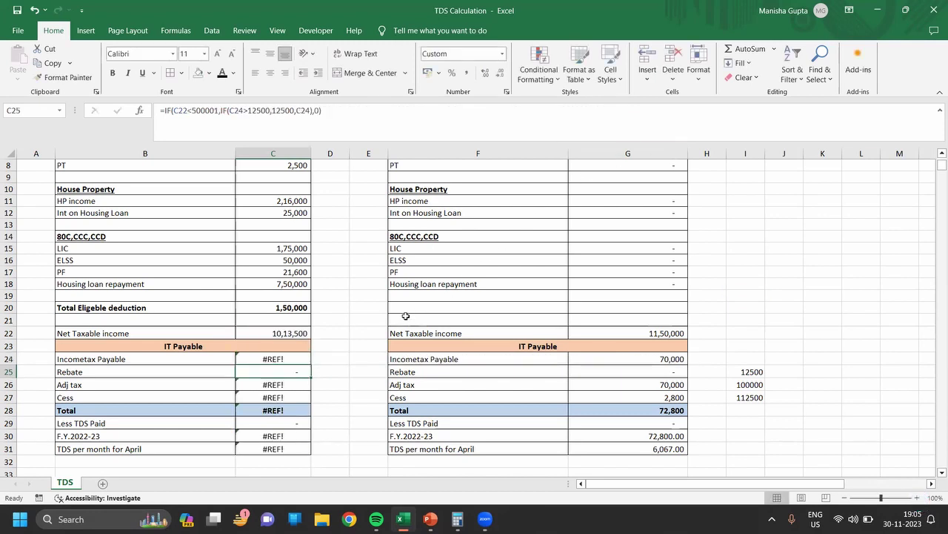
key("ctrl+z")
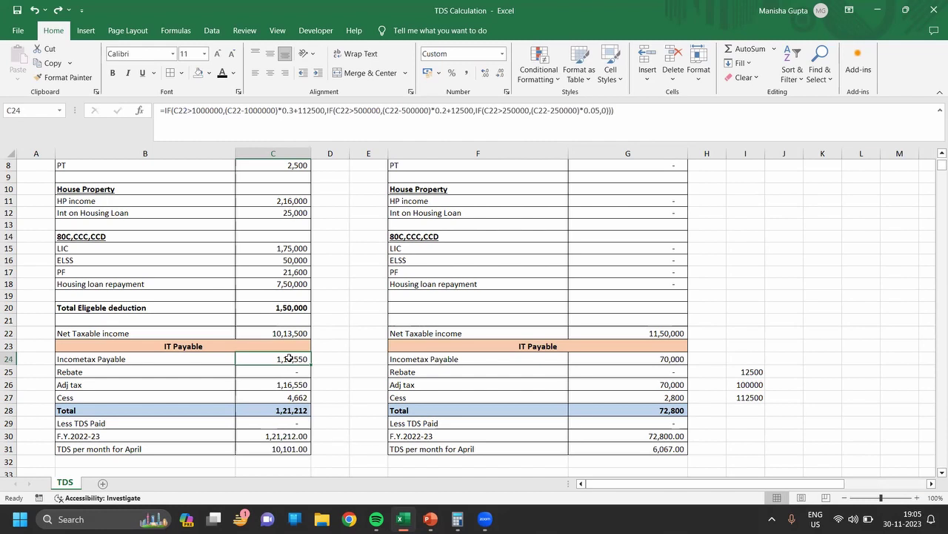
Step: Clear the scratch slab tax calculations from cells I25 to I27
left_click(749, 372)
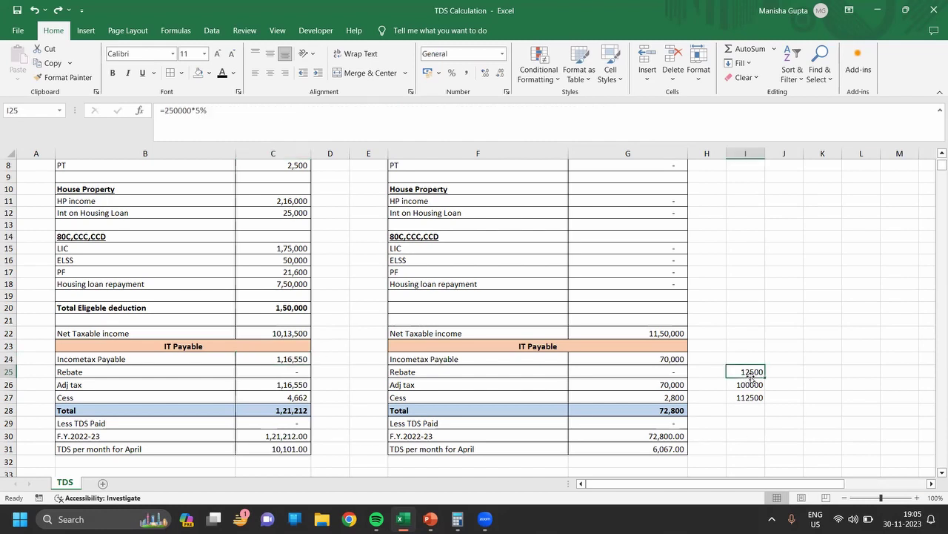
key("Down")
key("Down")
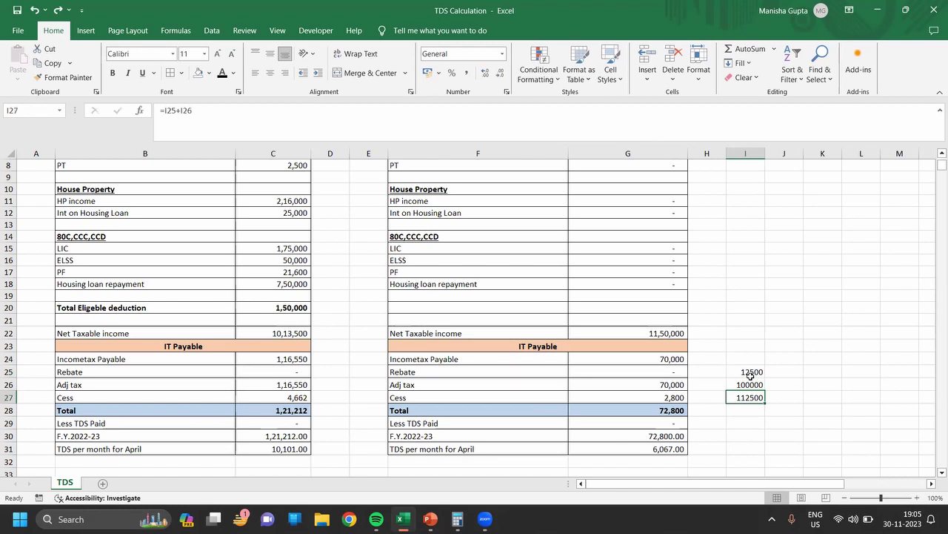
key("BackSpace")
key("Return")
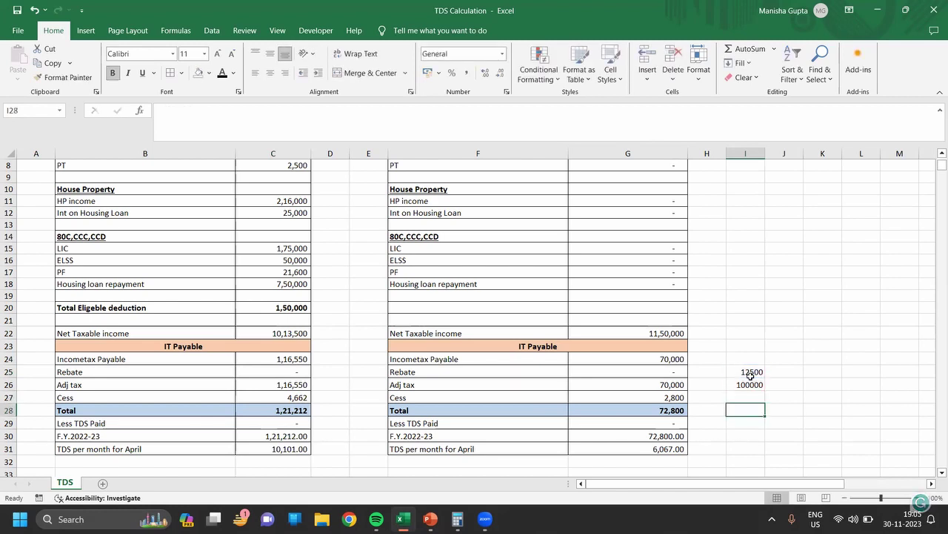
key("Up")
key("Up")
key("F2")
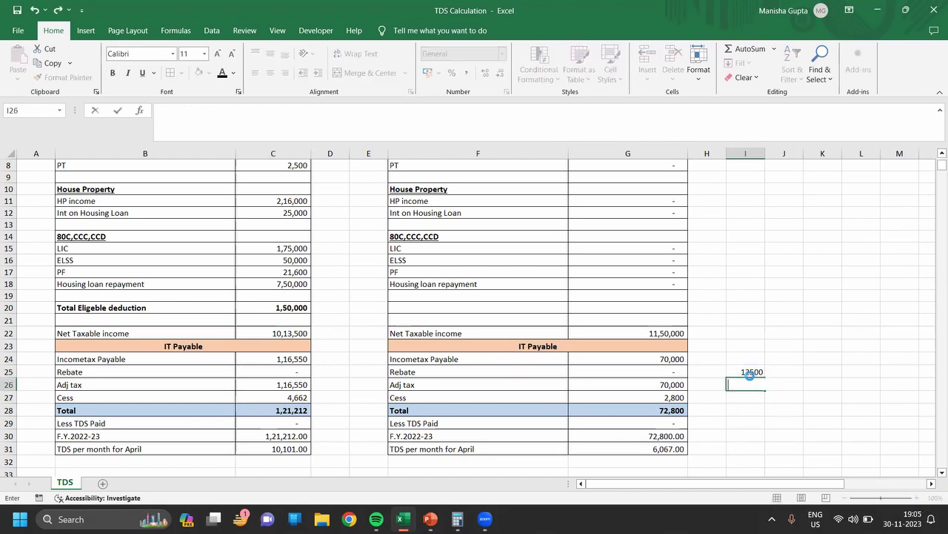
key("Escape")
double_click(751, 373)
key("BackSpace")
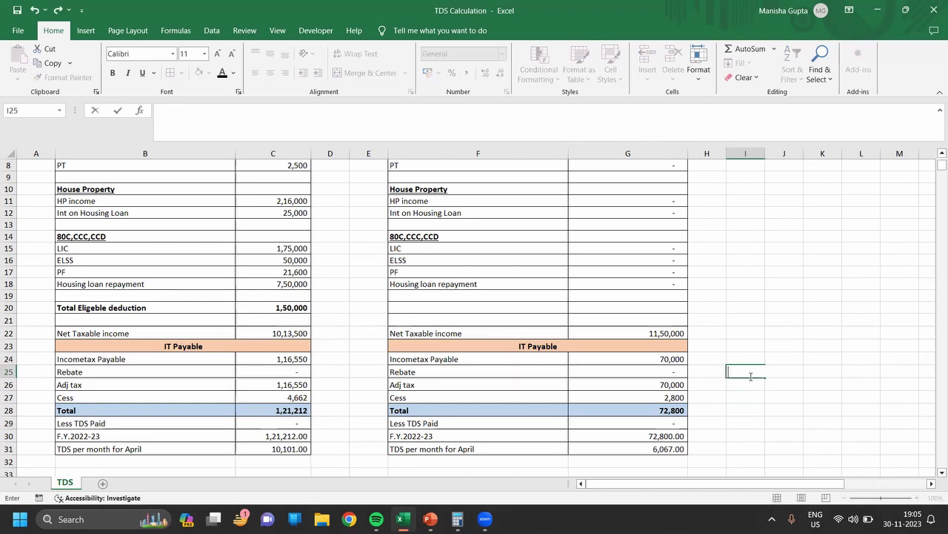
key("Right")
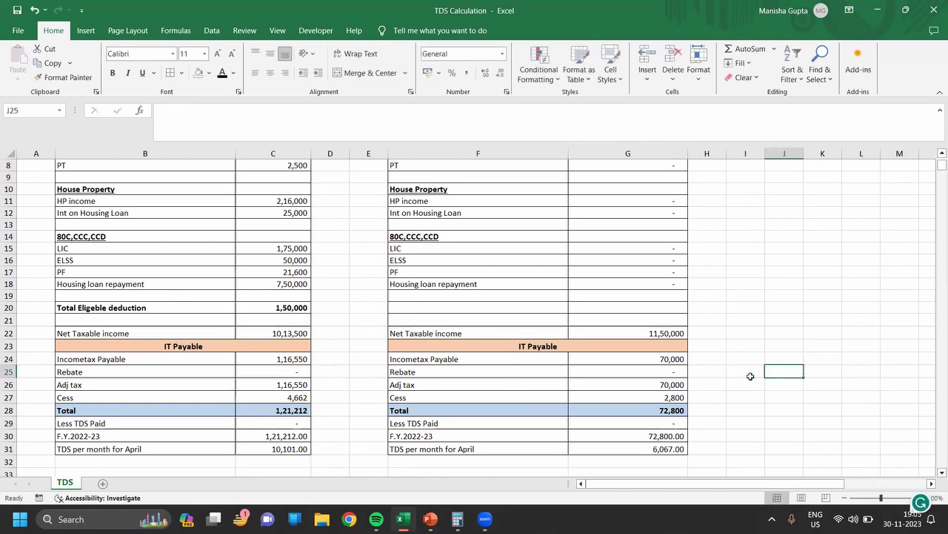
key("Left")
key("Left")
key("Left")
key("Left")
key("Left")
key("Left")
key("Up")
key("Up")
key("Up")
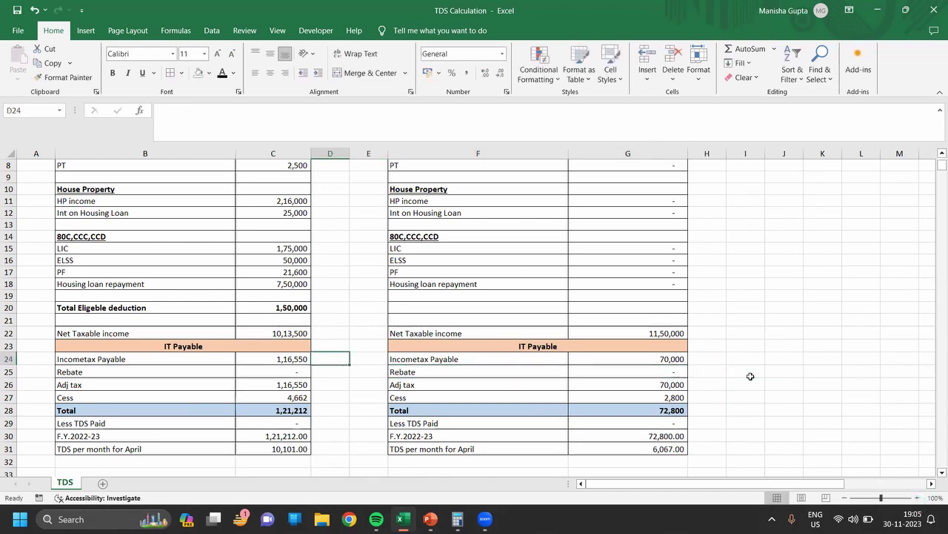
type("=")
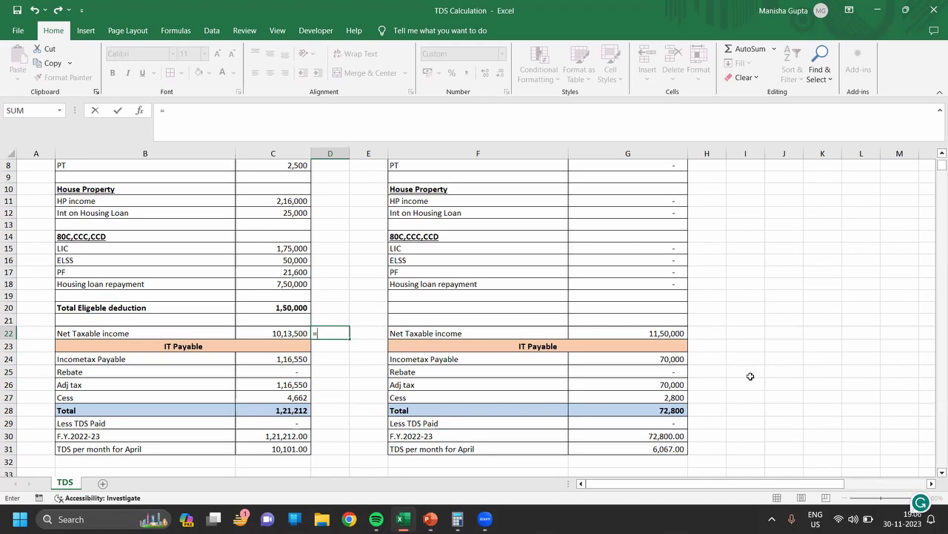
type("1013500-250000")
key("ctrl+Return")
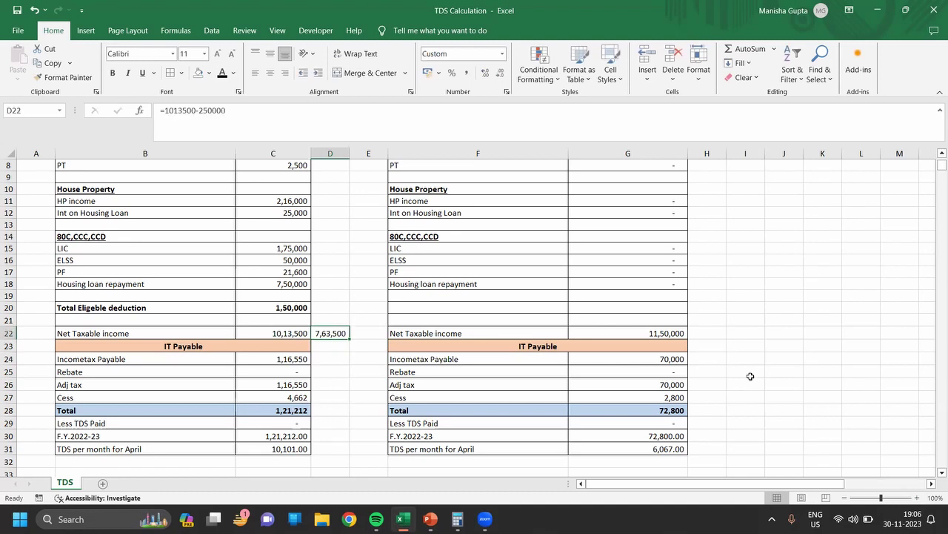
Step: Calculate the tax on the 5% slab in cell D23 with =250000*5%
key("Down")
type("=")
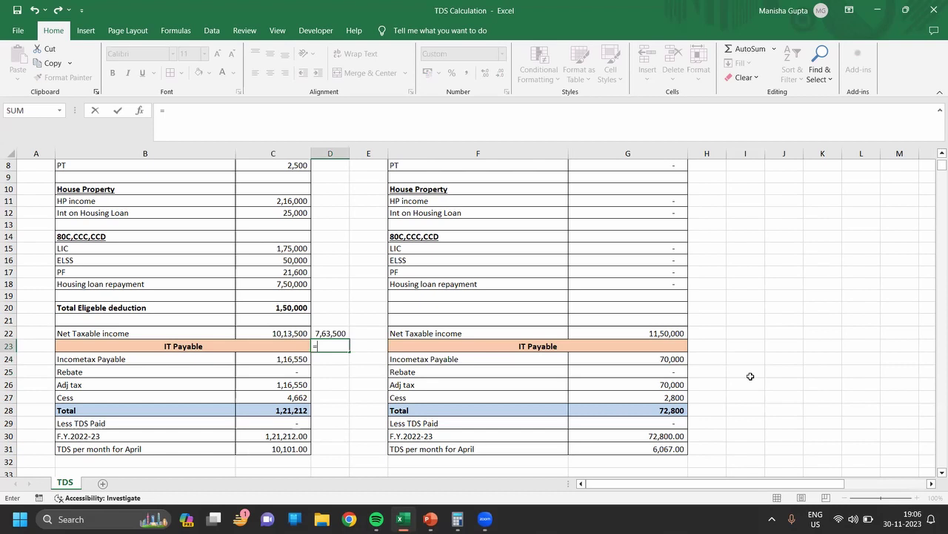
type("25")
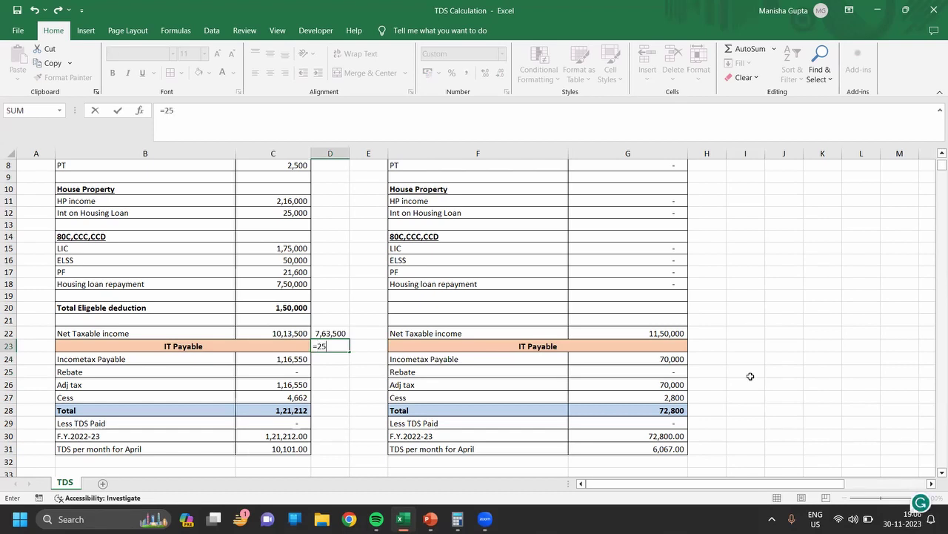
type("0000*5%")
key("ctrl+Return")
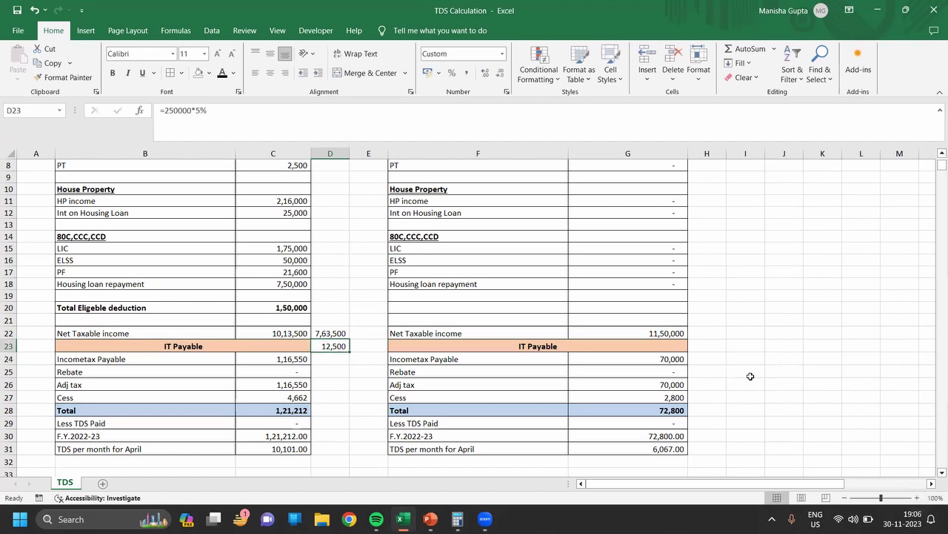
Step: Subtract the 5% slab amount from the remaining old-regime income in cell E22 with =D22-250000
key("Up")
key("Right")
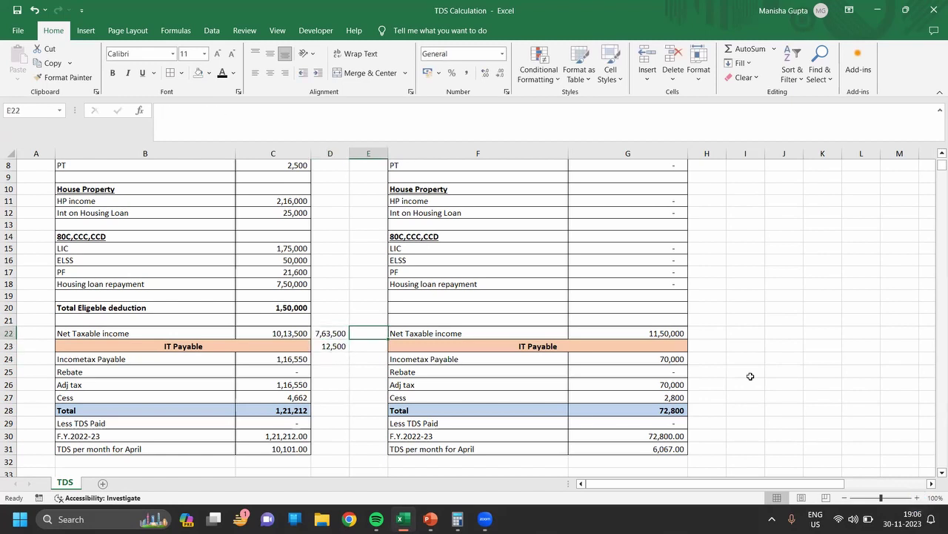
type("=")
key("Left")
type("-25000")
key("Return")
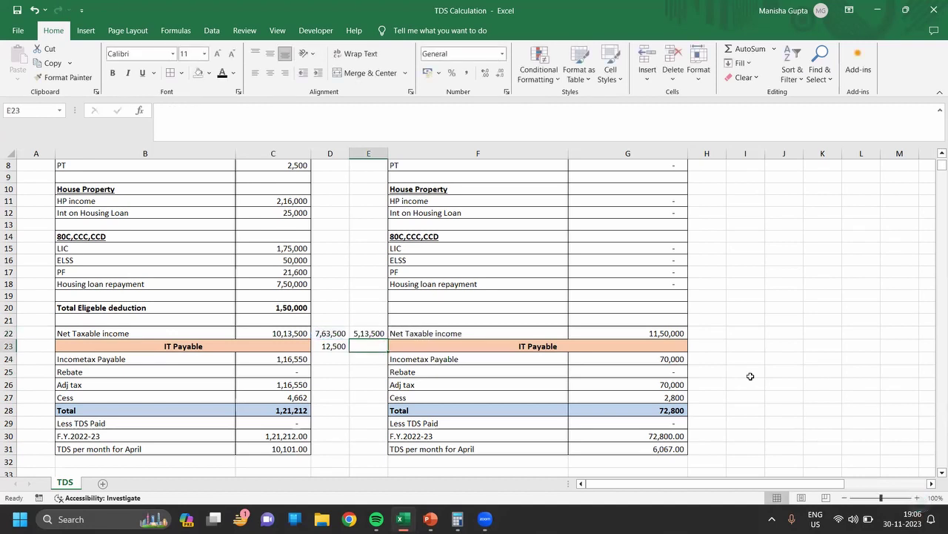
key("Up")
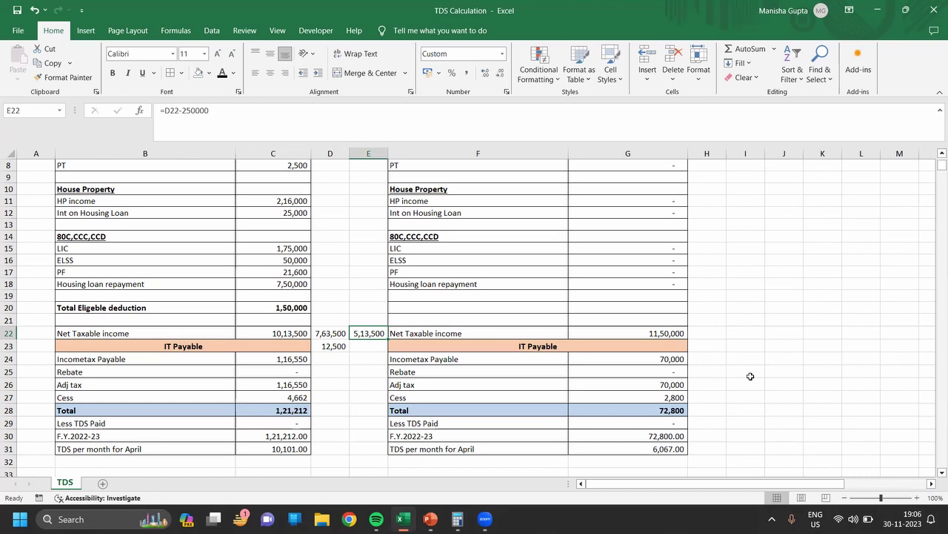
Step: Calculate the tax on the next 500000 slab in cell E23 with =500000*10%
key("Down")
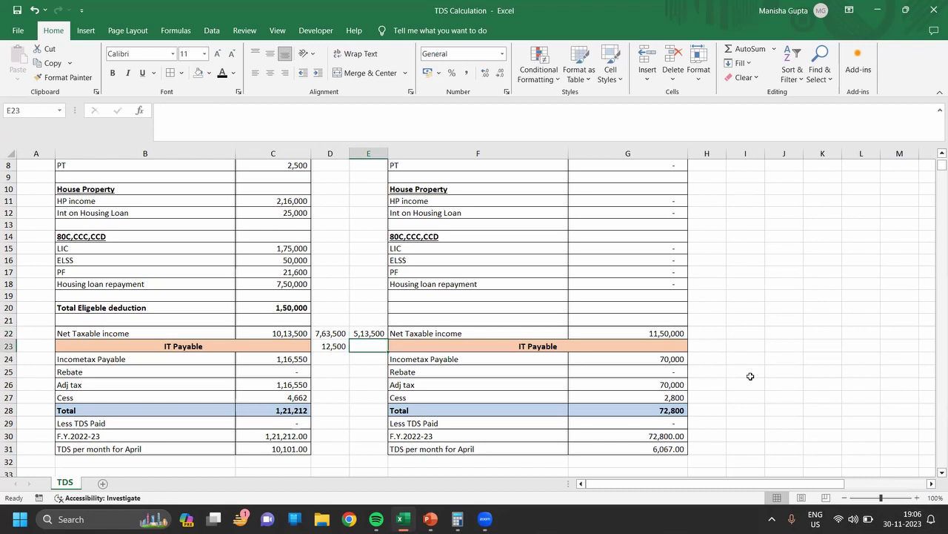
type("=50000")
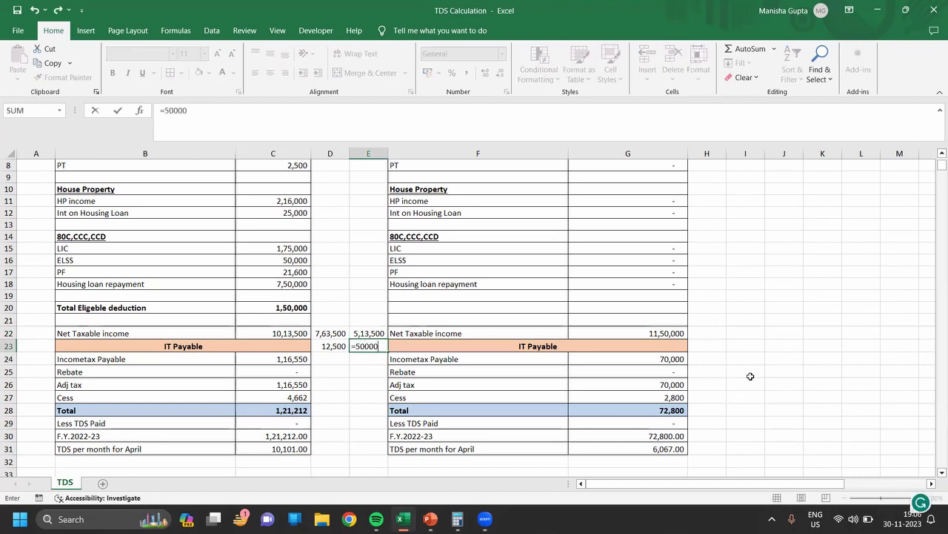
type("0*10%")
key("Return")
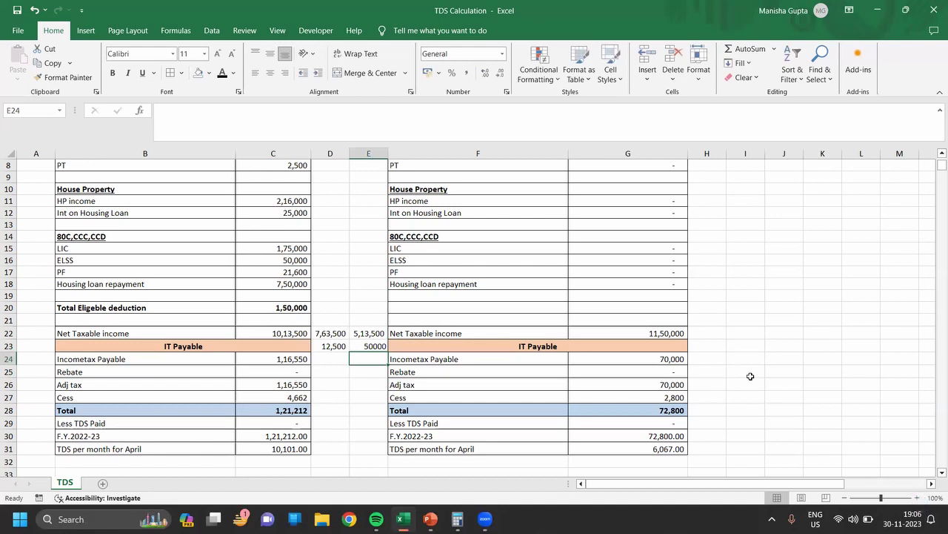
key("Up")
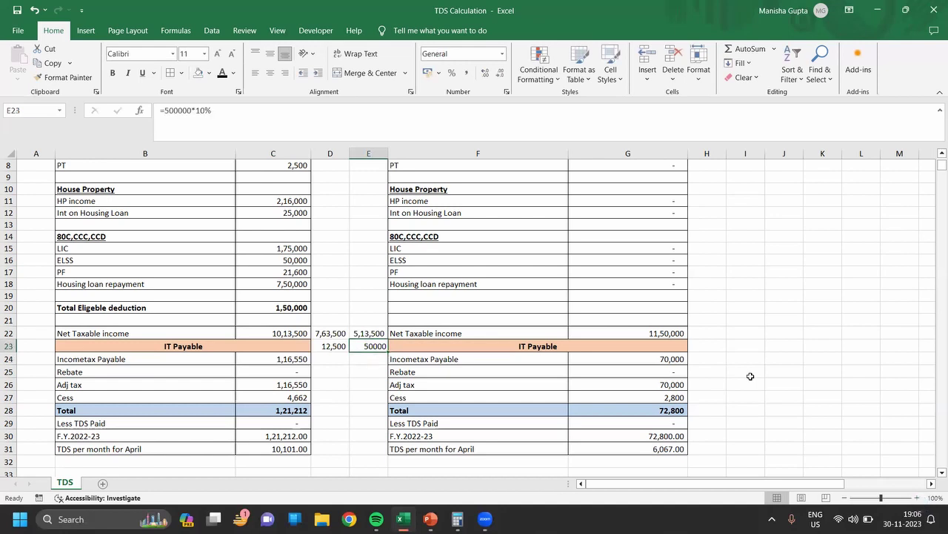
Step: Check the old-regime slab rates on the PowerPoint slide, and change the rate in Excel cell E23 to 20% so it reads =500000*20%
key("alt+Tab")
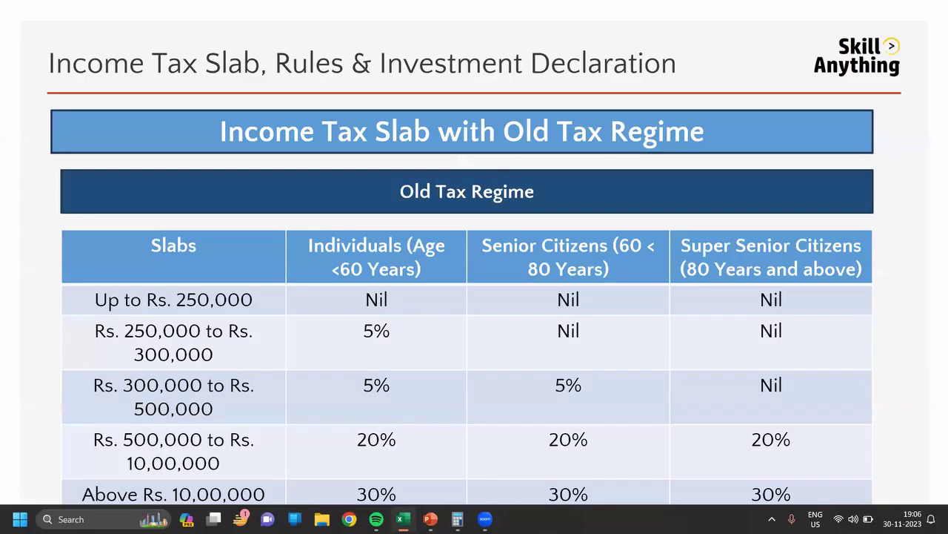
key("alt+Tab")
key("alt+Tab")
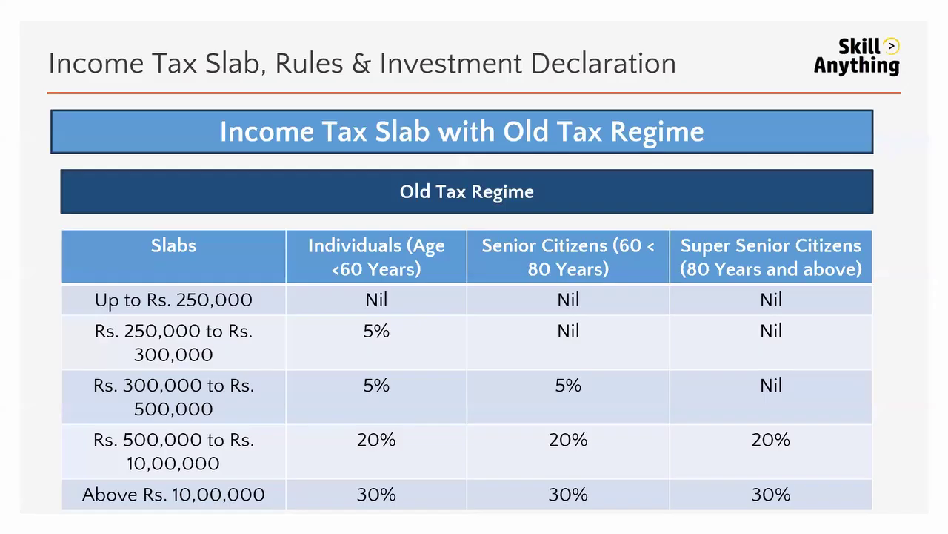
key("alt+Tab")
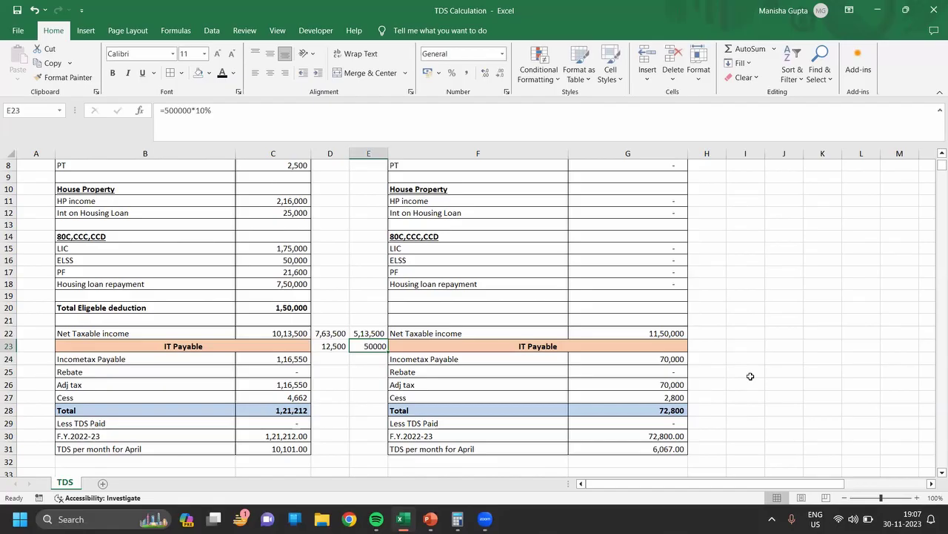
key("F2")
key("Left")
key("BackSpace")
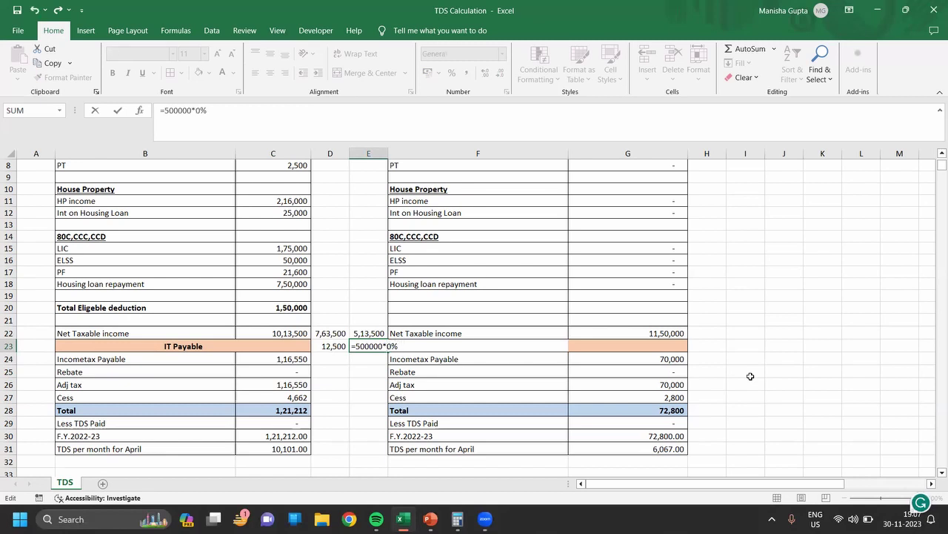
type("2")
key("Return")
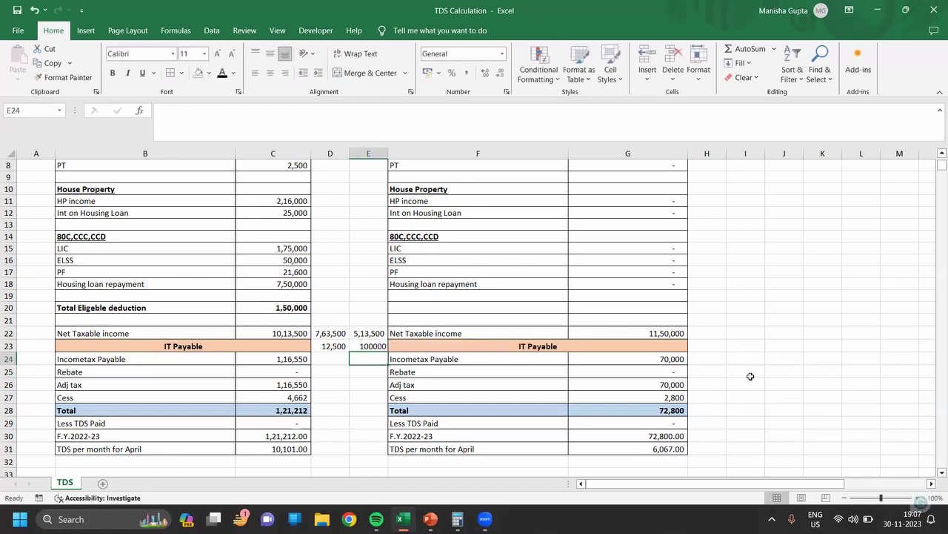
key("Up")
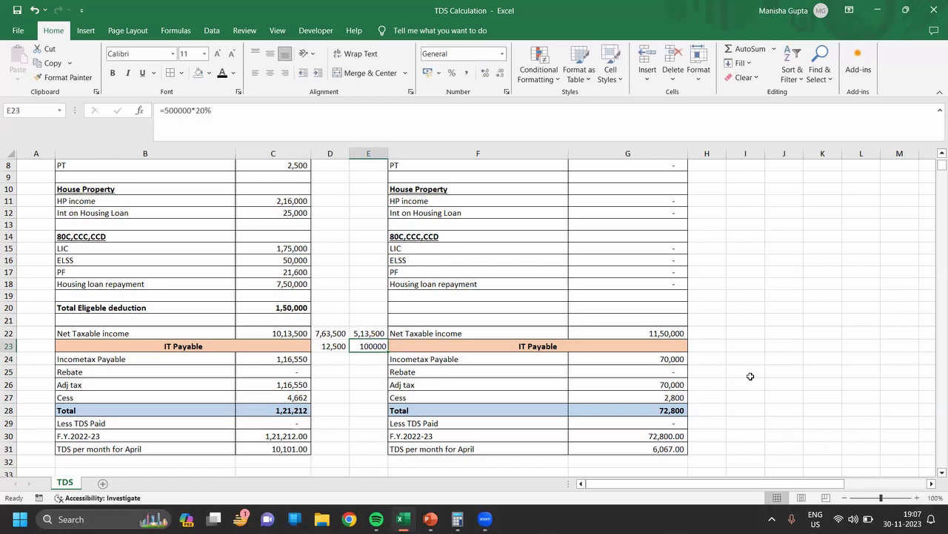
Step: Subtract the 20% slab amount from the remaining income in cell E24 with =E22-500000
key("Down")
type("=")
key("Up")
key("Up")
type("-")
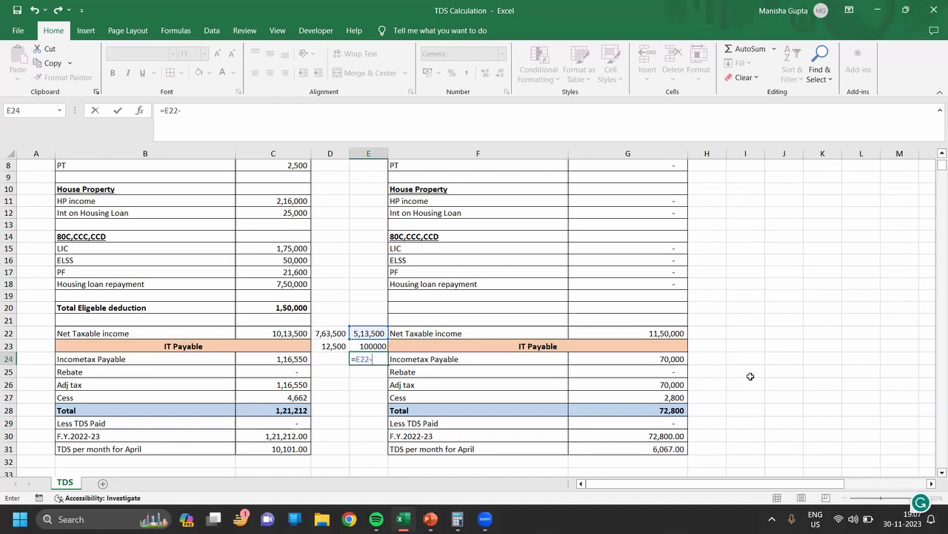
type("500000")
key("Return")
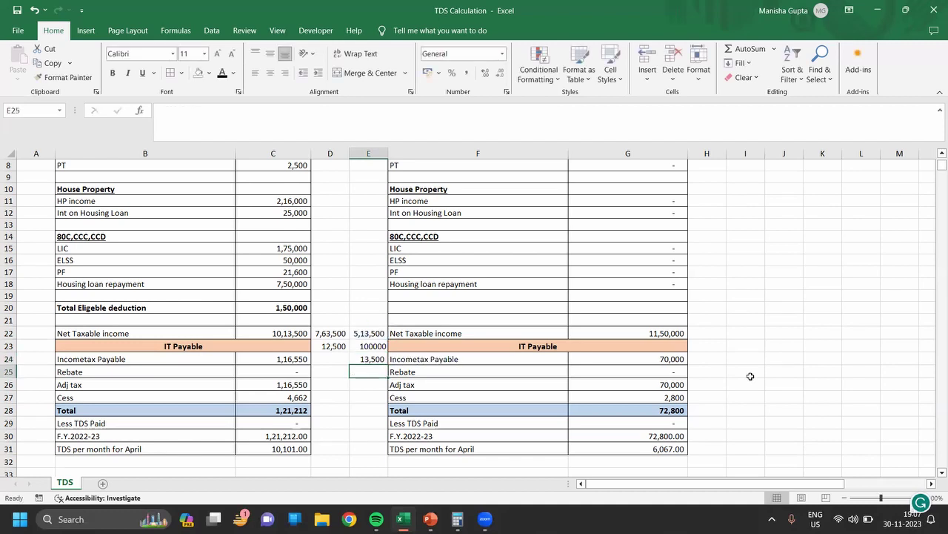
key("Up")
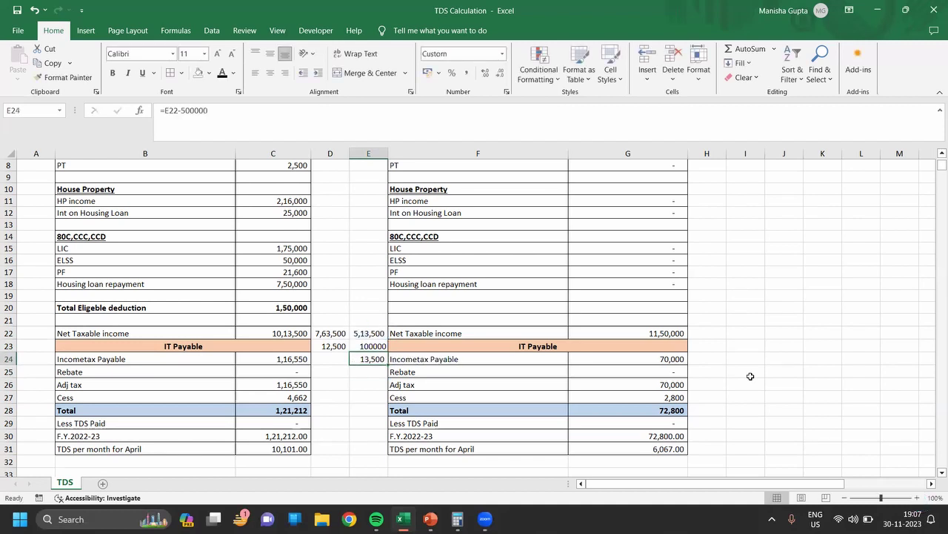
Step: Calculate 30% tax on the income above 10,00,000 in cell E25 by multiplying E24 by 30%
key("Down")
type("=")
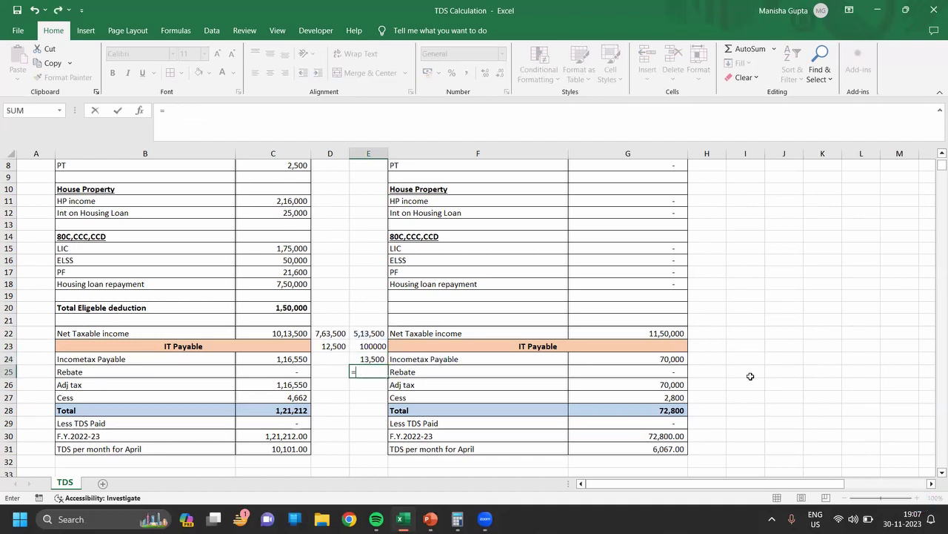
key("Up")
type("*")
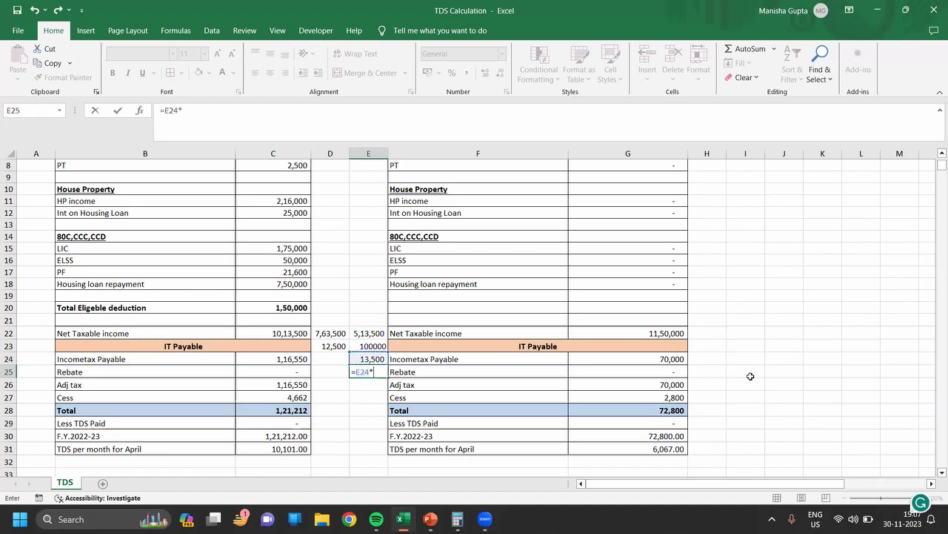
type("30")
key("Return")
key("Up")
Step: Add the 5%, 20% and 30% slab tax amounts in cell E26 with =D23+E23+E25
key("Down")
type("=")
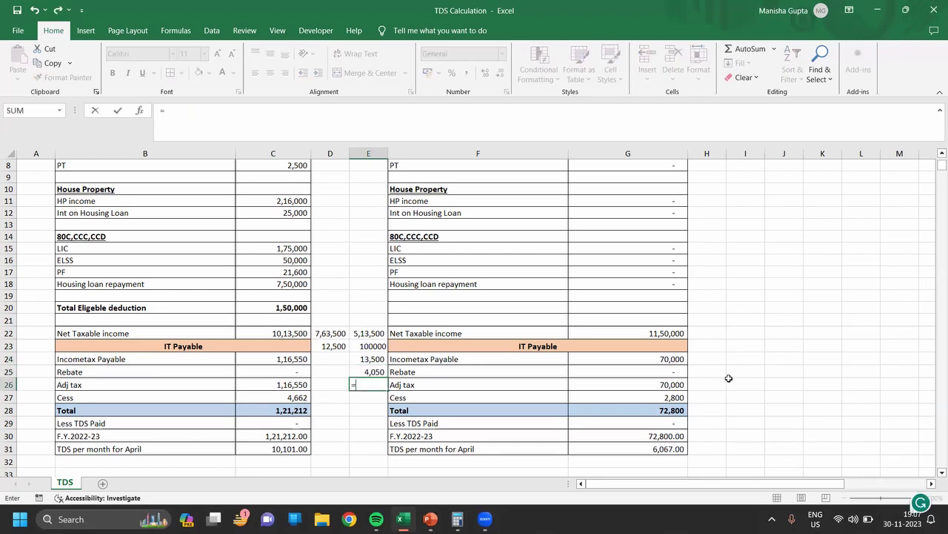
left_click(343, 347)
type("+")
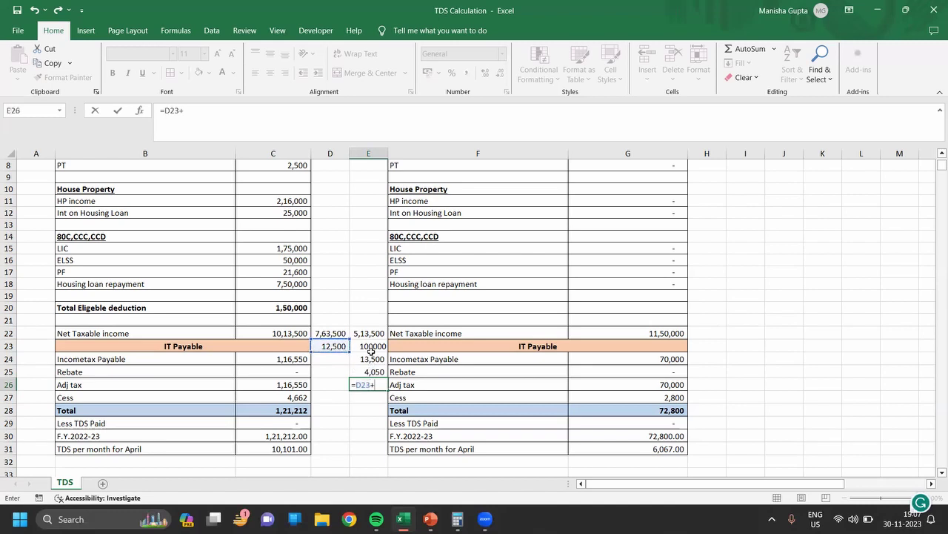
left_click(372, 352)
type("+")
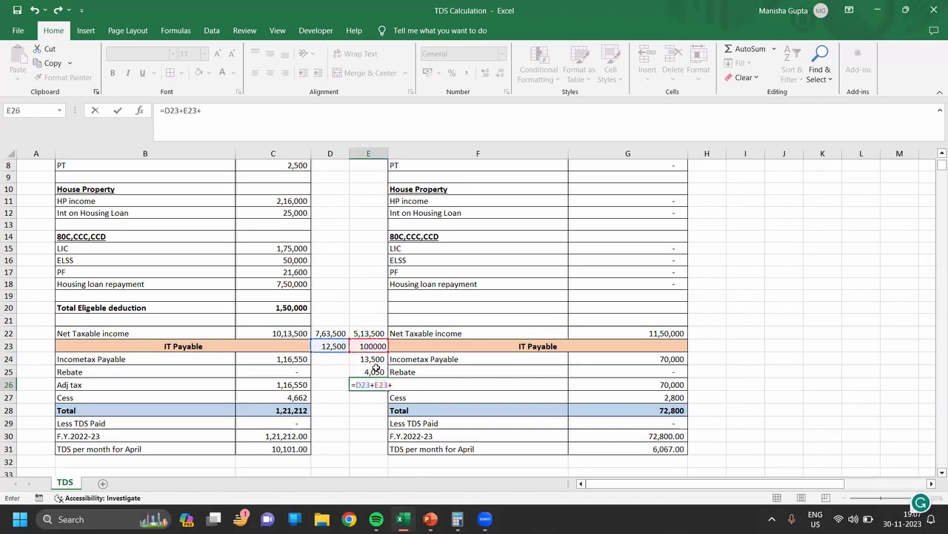
left_click(376, 370)
key("Return")
key("Up")
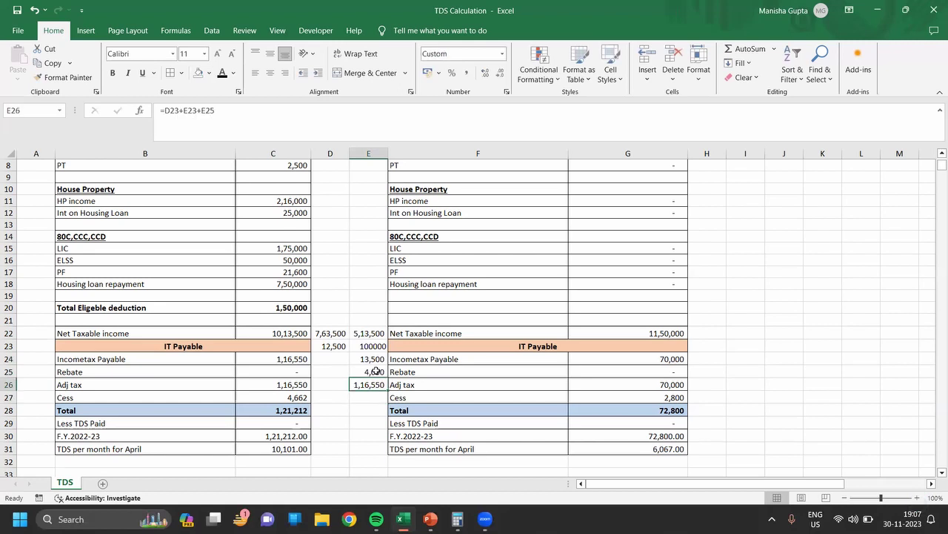
Step: Examine the slab-wise workings in columns D and E alongside the old-regime net taxable income in C22, focusing on the D22 and D23 formulas
key("Up")
key("Up")
key("Up")
key("Up")
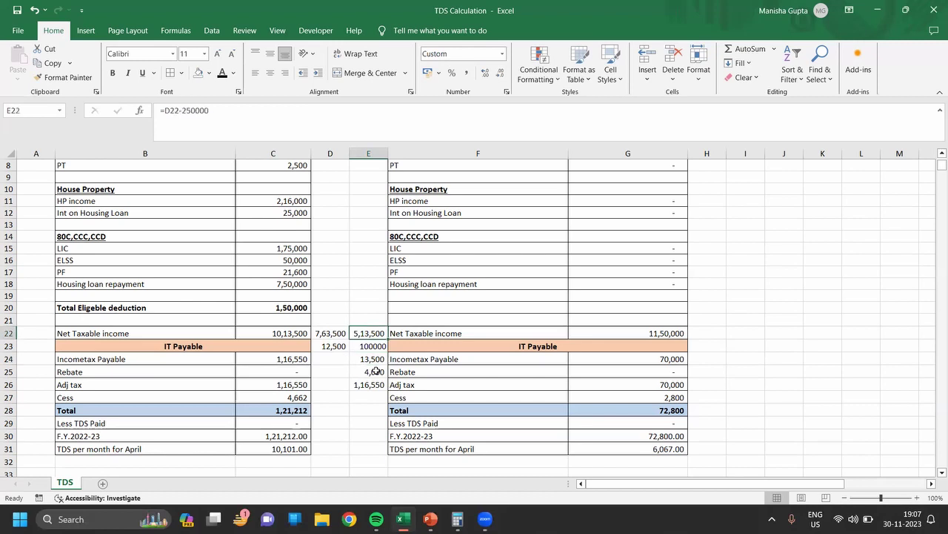
key("Left")
key("shift+Right")
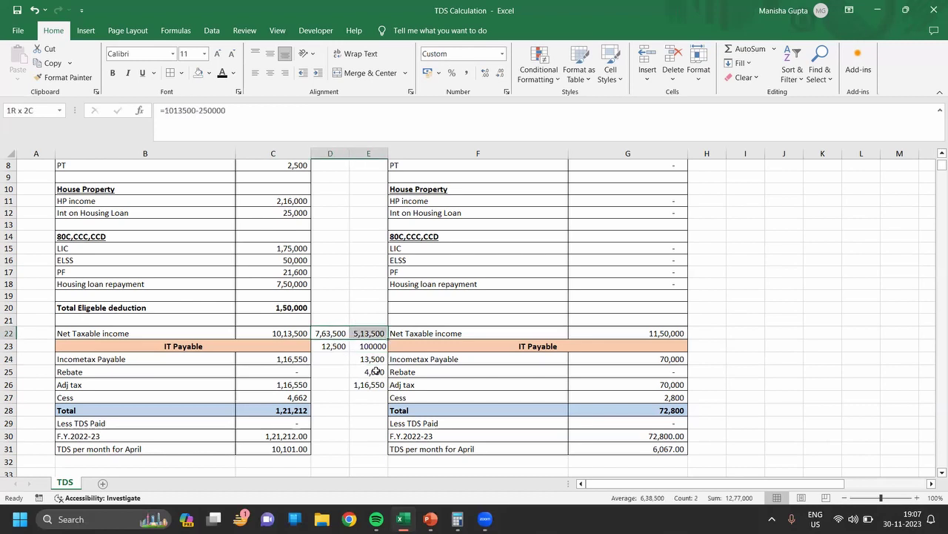
key("shift+Down")
key("shift+Down")
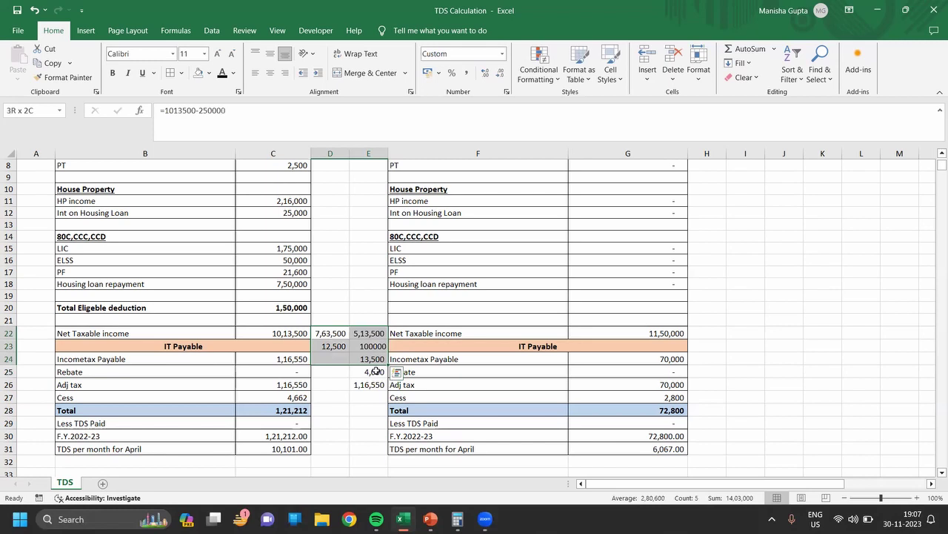
key("shift+Up")
key("Up")
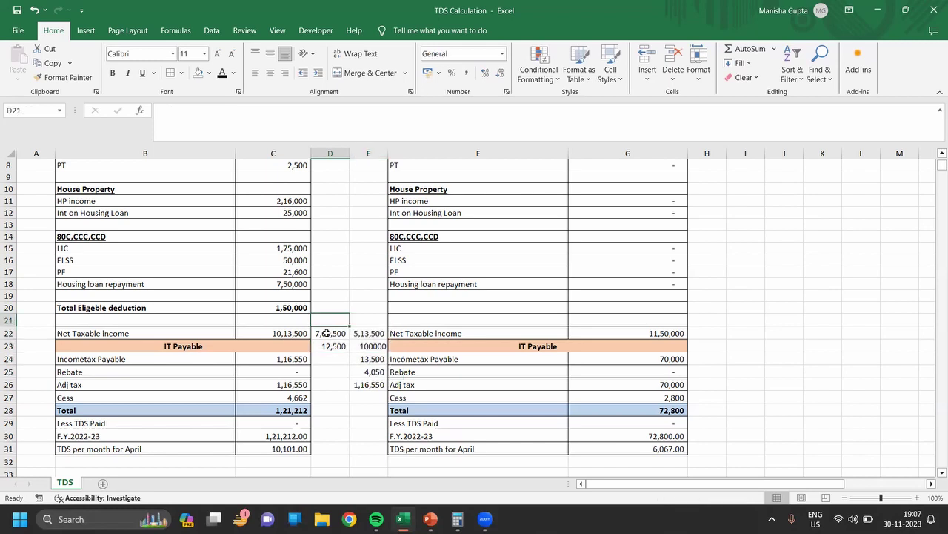
left_click(299, 335)
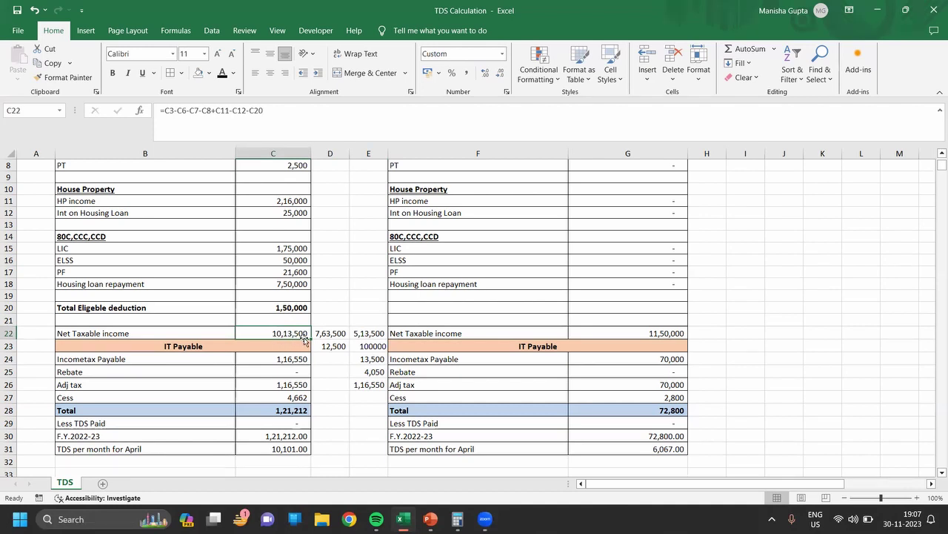
left_click(192, 334)
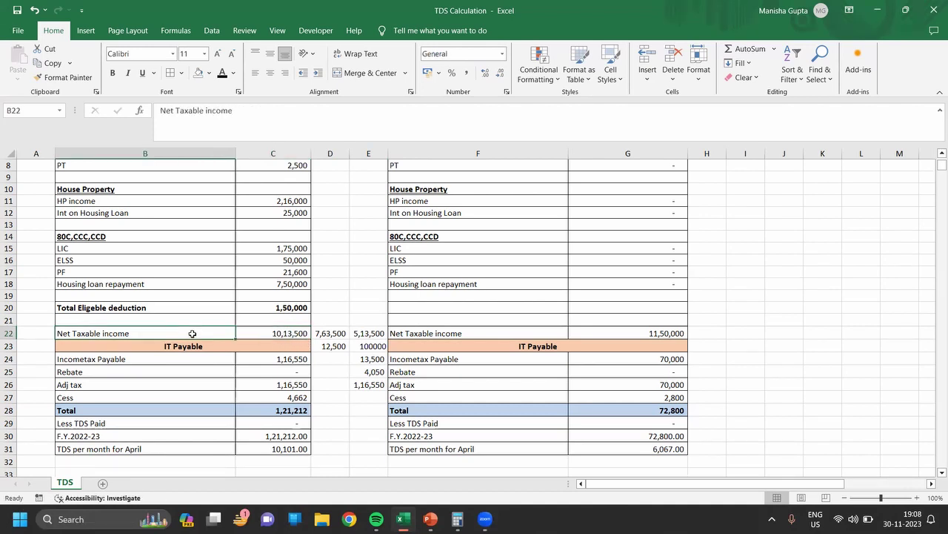
left_click(337, 343)
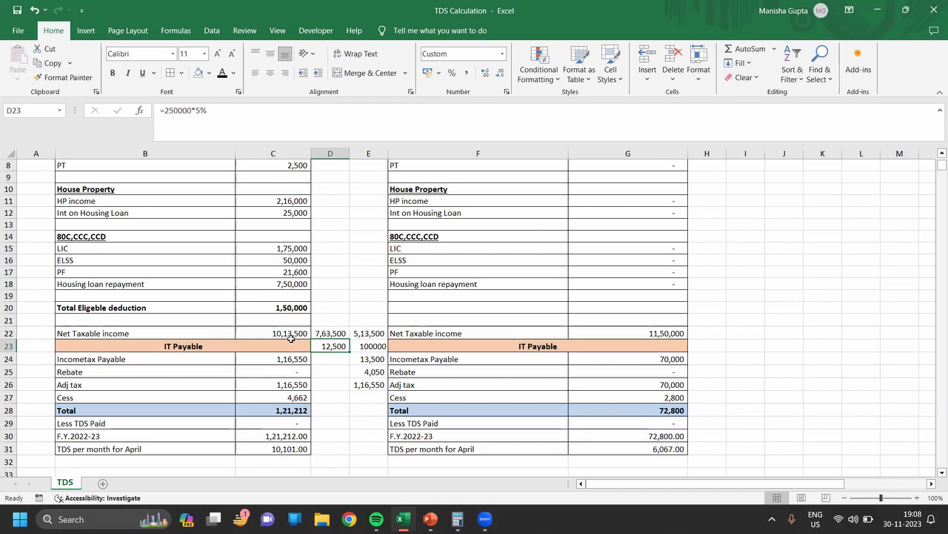
left_click(330, 334)
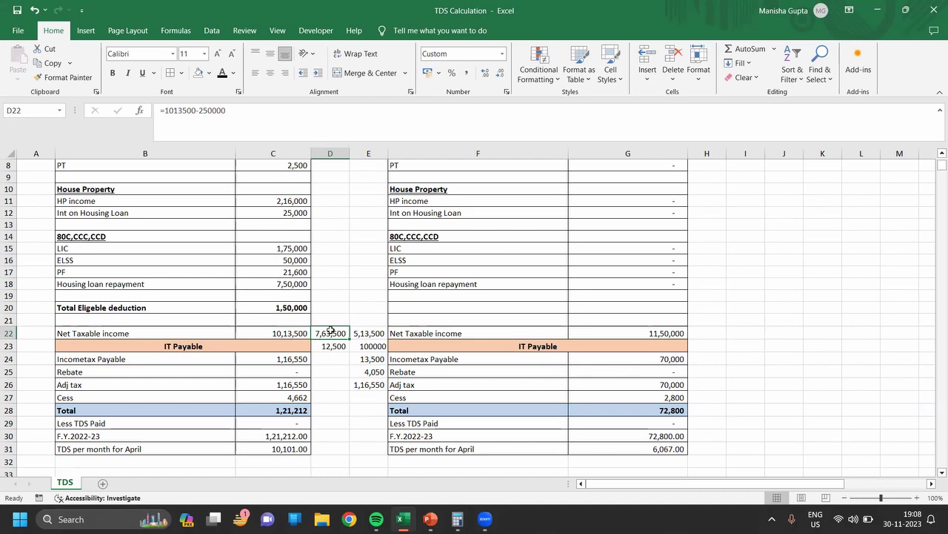
left_click(333, 346)
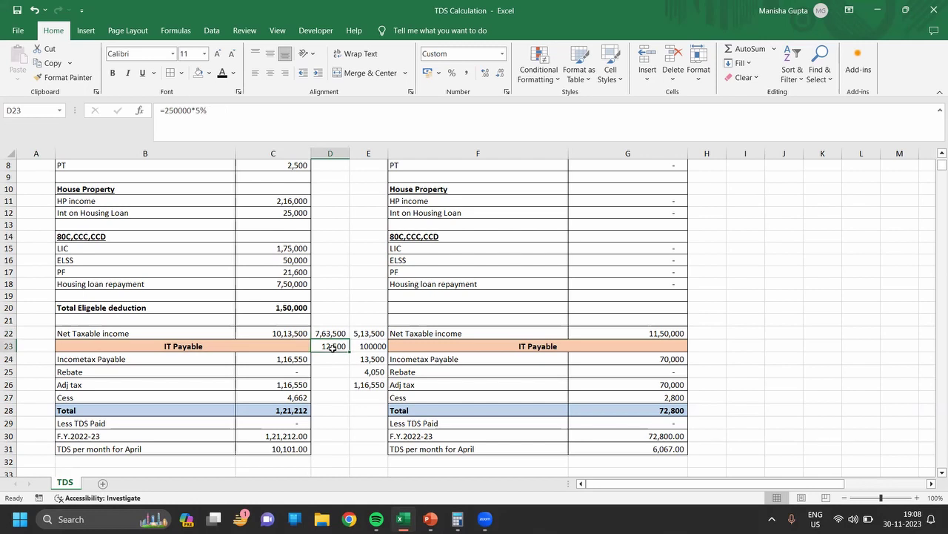
left_click(332, 335)
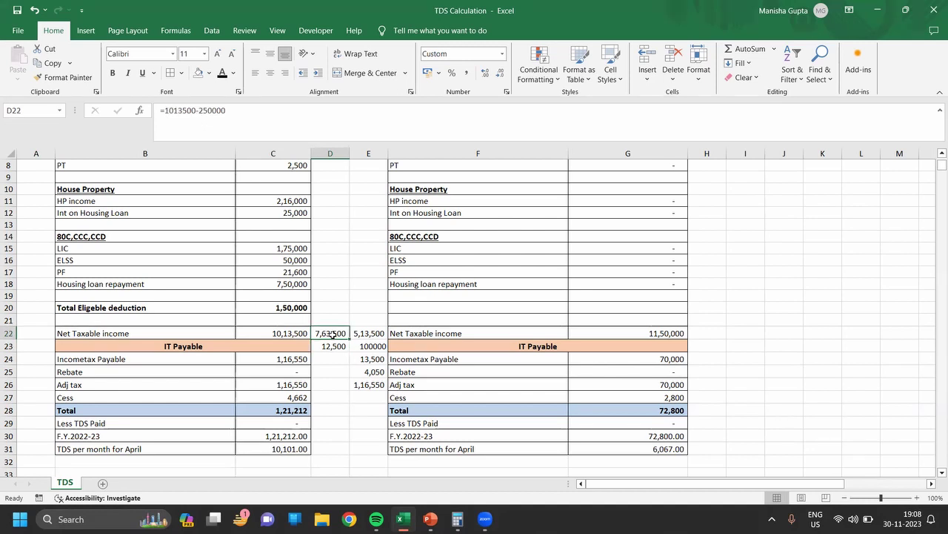
Step: Examine the slab formulas in cells E22 to E25 and the old-regime rebate formula in C25
left_click(358, 335)
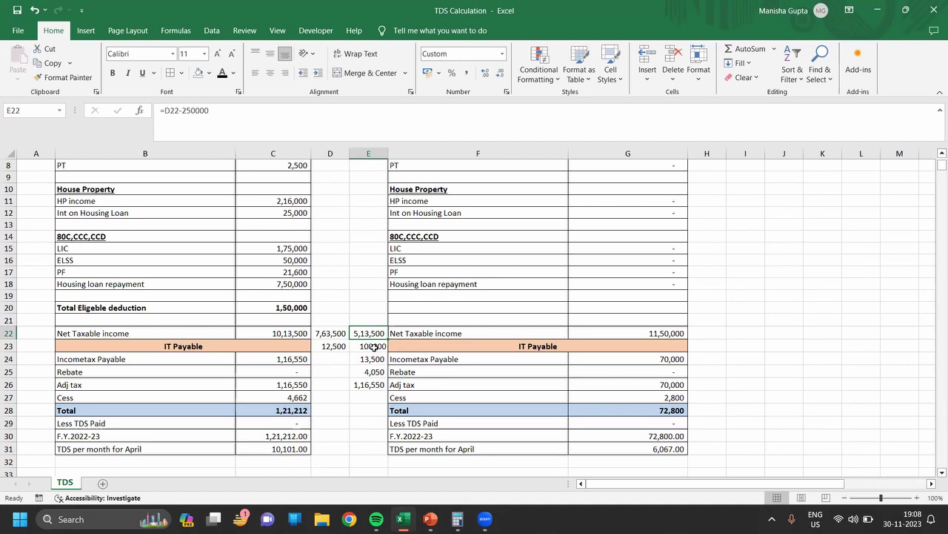
left_click(372, 346)
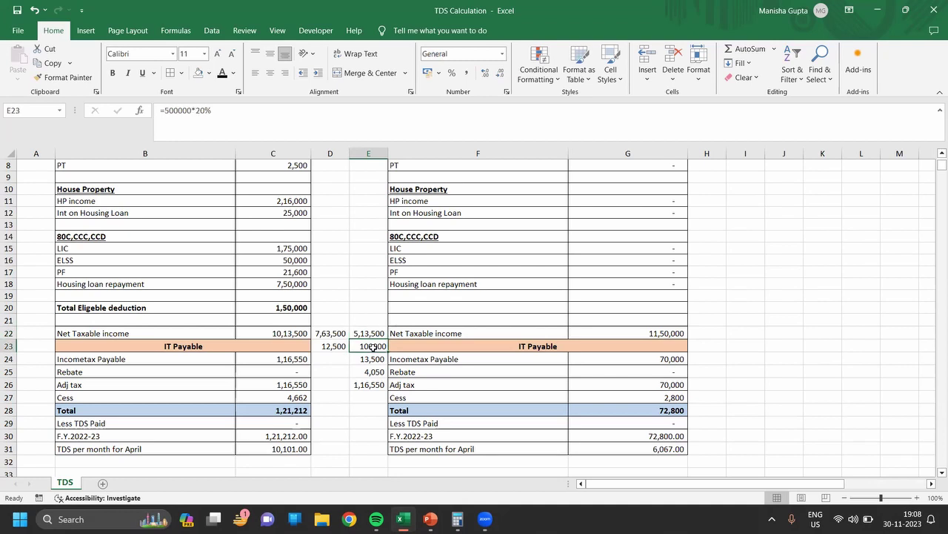
left_click(374, 334)
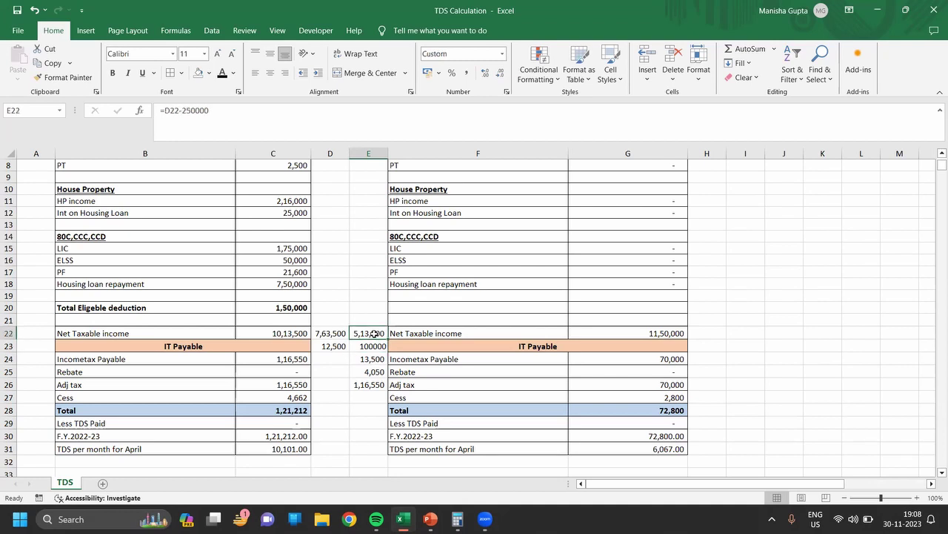
left_click(370, 358)
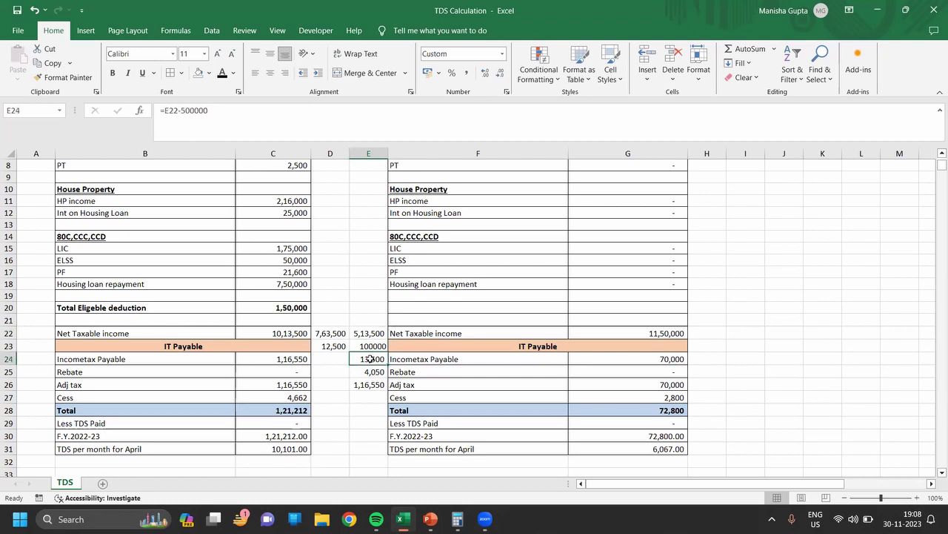
left_click(376, 371)
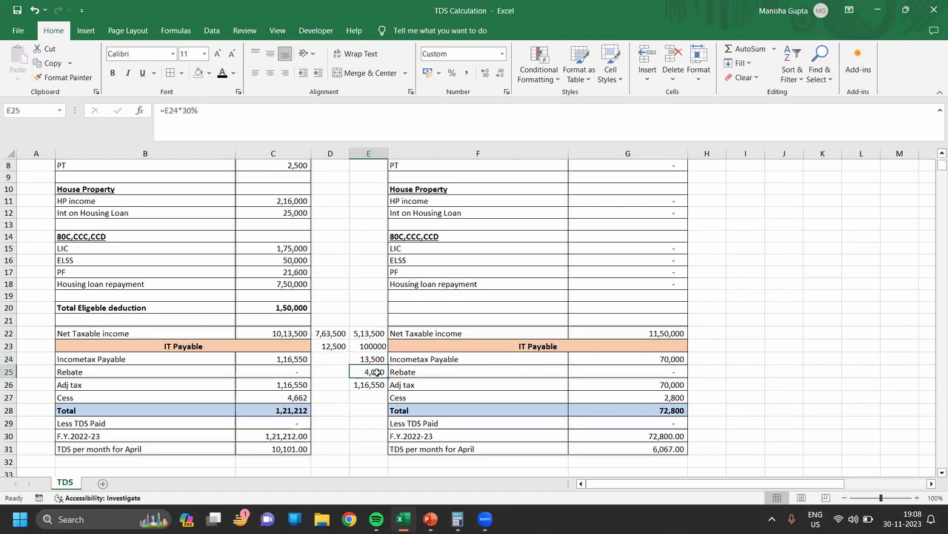
left_click(295, 371)
key("Down")
key("Down")
key("Up")
key("Up")
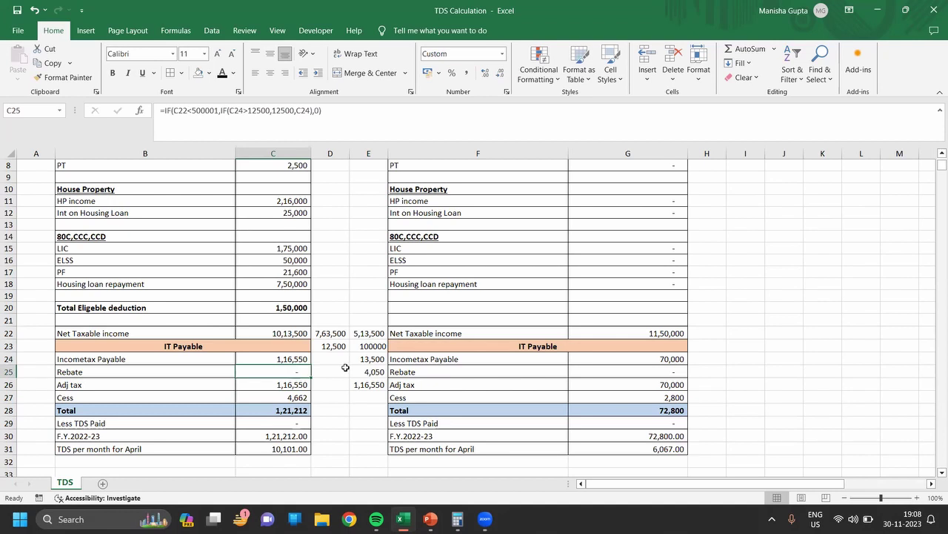
Step: Set the old-regime Salary PA in cell C3 to 600000
left_click(308, 280)
key("Up")
key("Up")
key("Up")
key("Up")
key("Up")
key("Up")
key("Up")
key("Up")
key("Up")
key("Up")
key("Up")
key("Up")
key("Up")
key("Up")
key("Up")
key("Up")
key("Up")
key("Down")
key("Down")
key("Right")
type("50000")
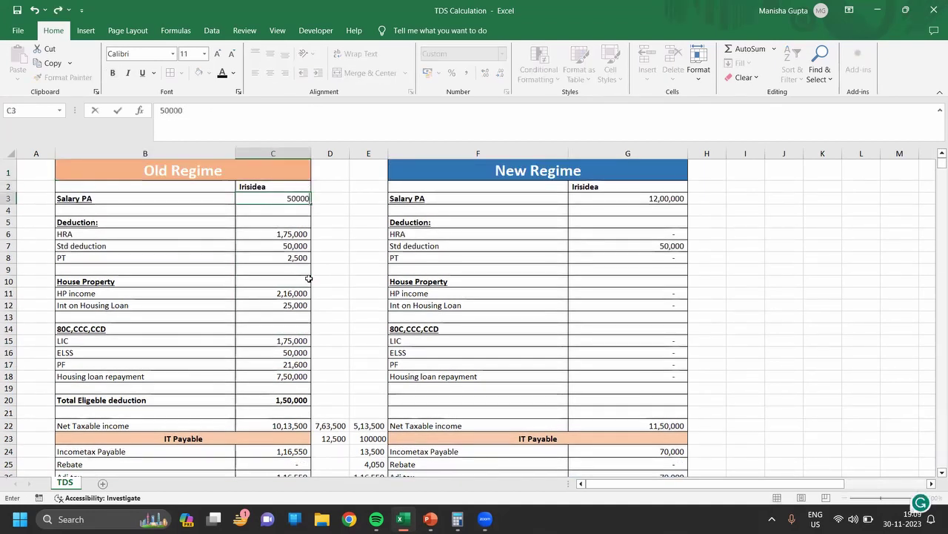
type("0")
key("BackSpace")
key("BackSpace")
key("BackSpace")
key("BackSpace")
key("BackSpace")
key("BackSpace")
type("600000")
key("Return")
Step: Set the old-regime HRA deduction in cell C6 to 0
key("Down")
key("Down")
type("0")
key("Return")
Step: Set the old-regime HP income and Int on Housing Loan amounts in C11 and C12 to 0
key("Down")
key("Down")
key("Down")
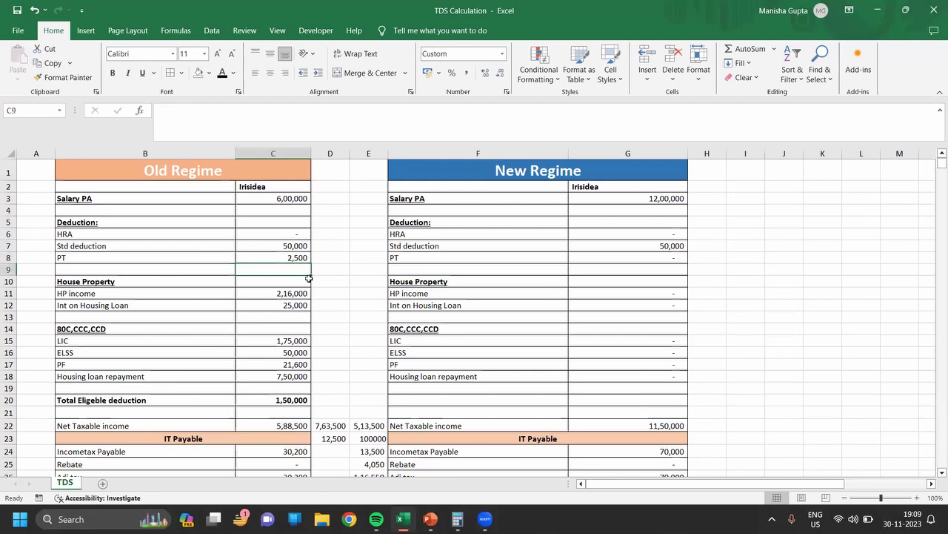
key("Down")
type("0")
key("Return")
type("0")
key("Return")
Step: Set the old-regime LIC, ELSS and Housing loan repayment amounts to 0, skipping the PF row
key("Down")
key("Down")
type("0")
key("Return")
type("0")
key("Return")
key("Down")
type("0")
key("Return")
Step: Link the old-regime Total Eligible deduction in cell C20 to the PF amount with =C17
key("Down")
type("=")
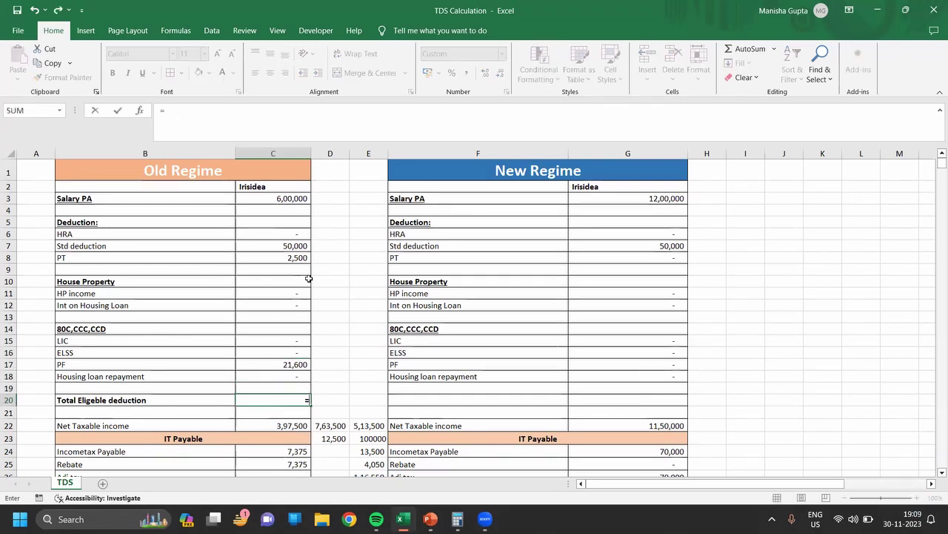
key("Up")
key("Up")
key("Up")
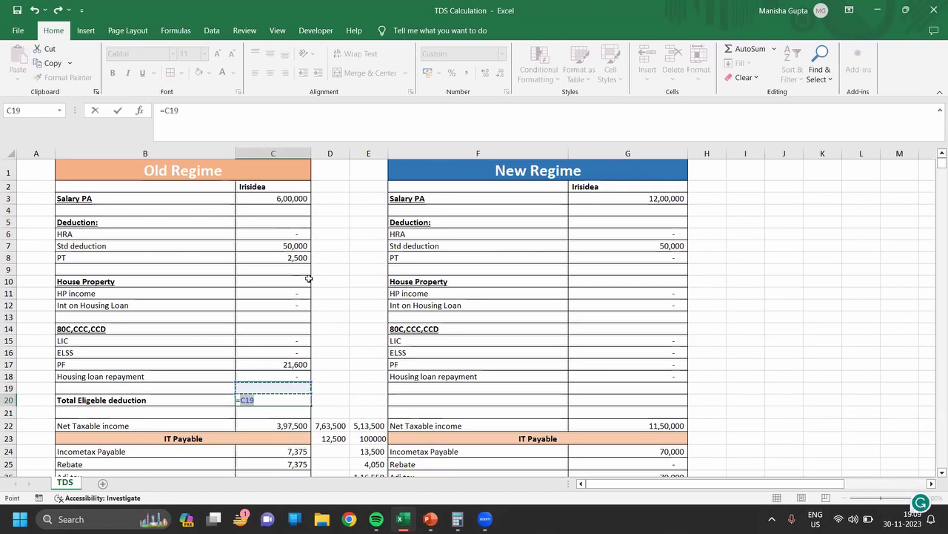
key("Return")
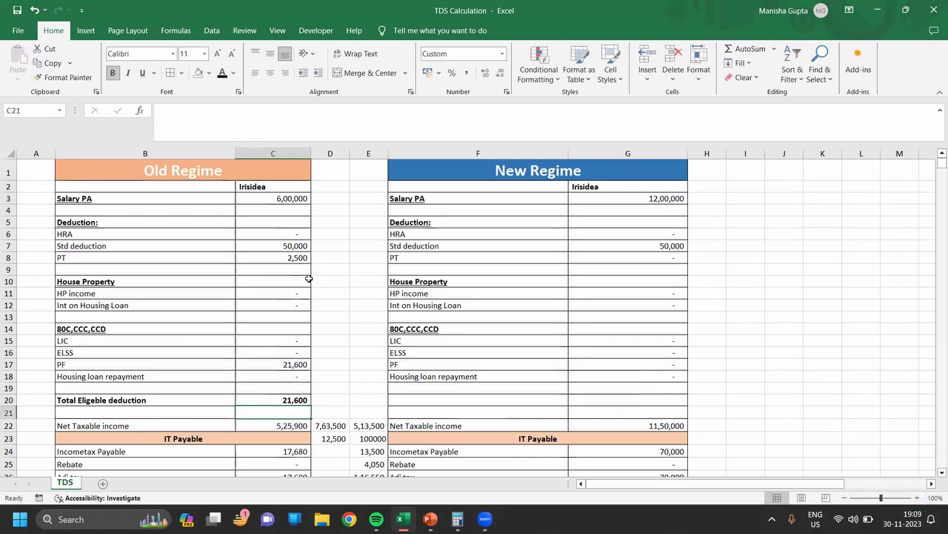
Step: Examine the old-regime net taxable income and the tax payable rows from C22 down to the monthly TDS, including the C24 formula
key("Down")
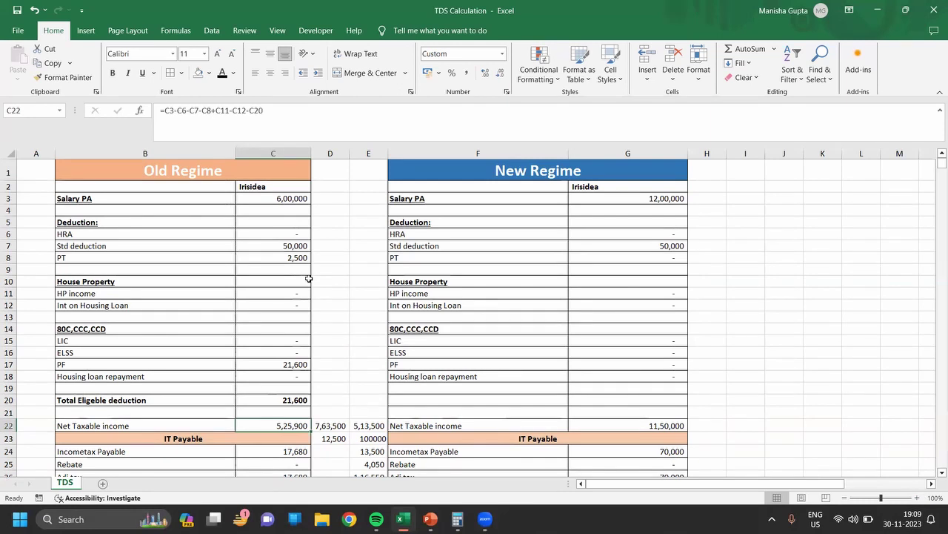
key("Down")
key("Up")
key("Down")
key("Down")
key("Down")
key("Down")
key("Down")
key("Down")
key("Down")
key("Down")
key("Down")
key("Down")
key("Up")
key("Up")
key("Up")
key("Up")
key("Up")
key("Up")
key("Up")
key("Up")
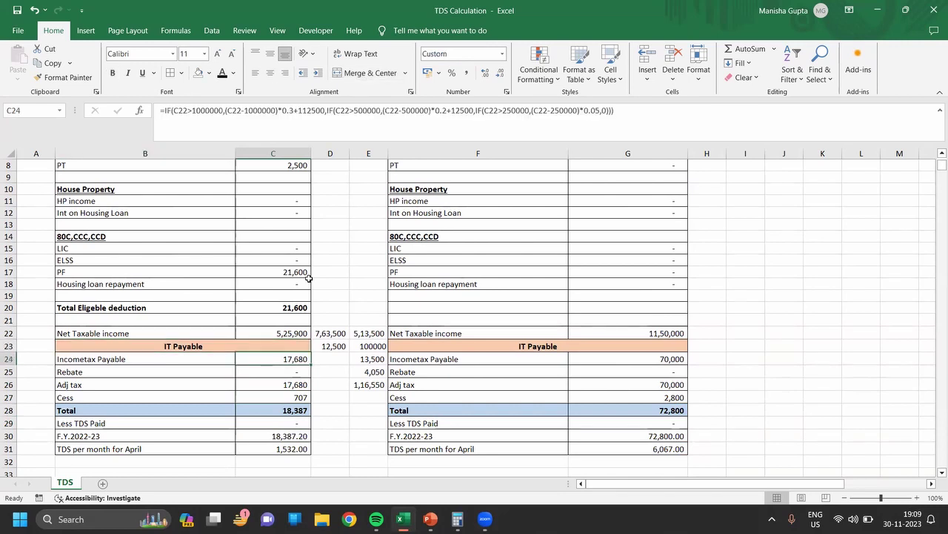
Step: Subtract the 2,50,000 exemption from the old-regime net taxable income in cell D22 with =C22-250000
left_click(330, 333)
type("=")
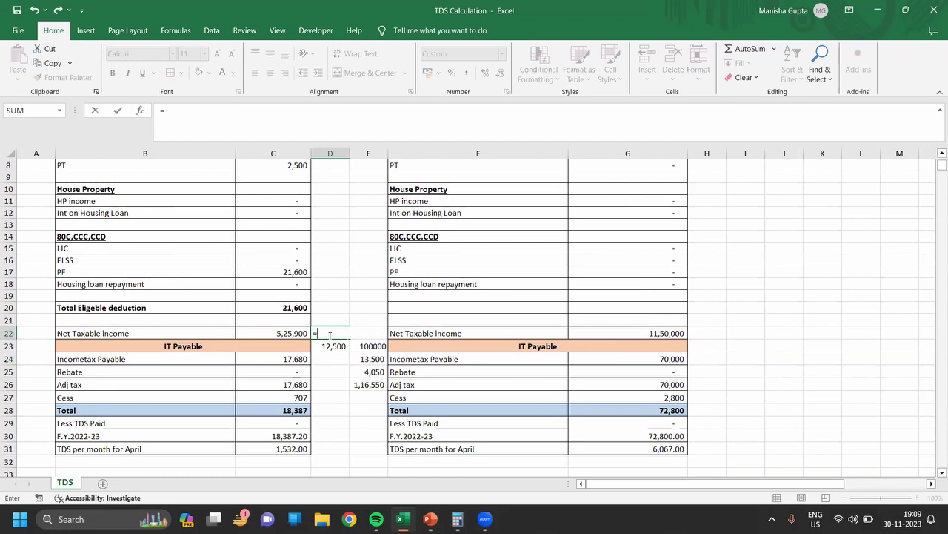
left_click(282, 334)
type("-25000")
type("0")
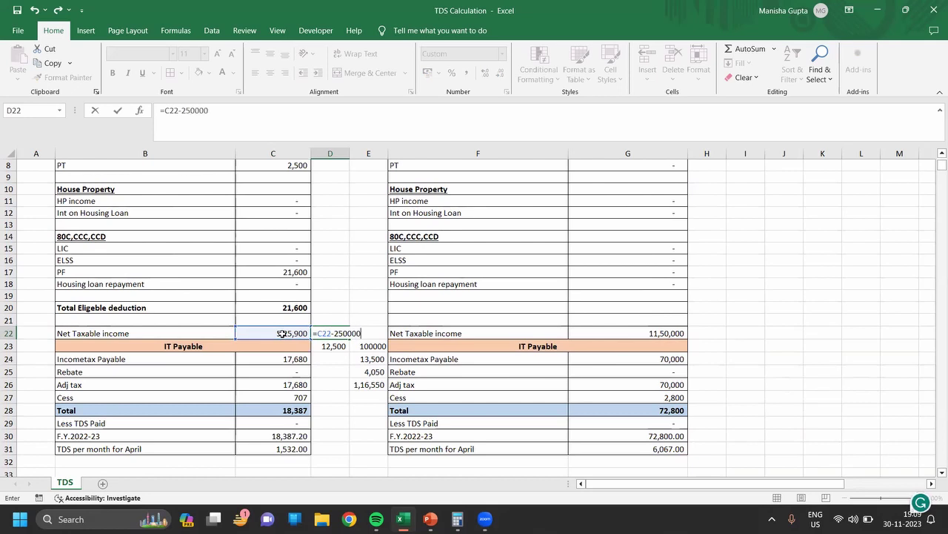
key("Return")
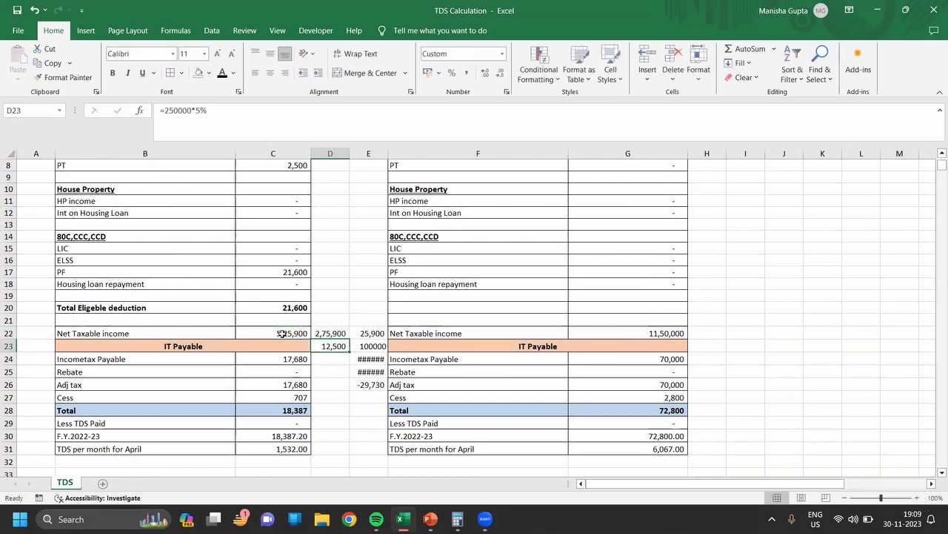
key("Up")
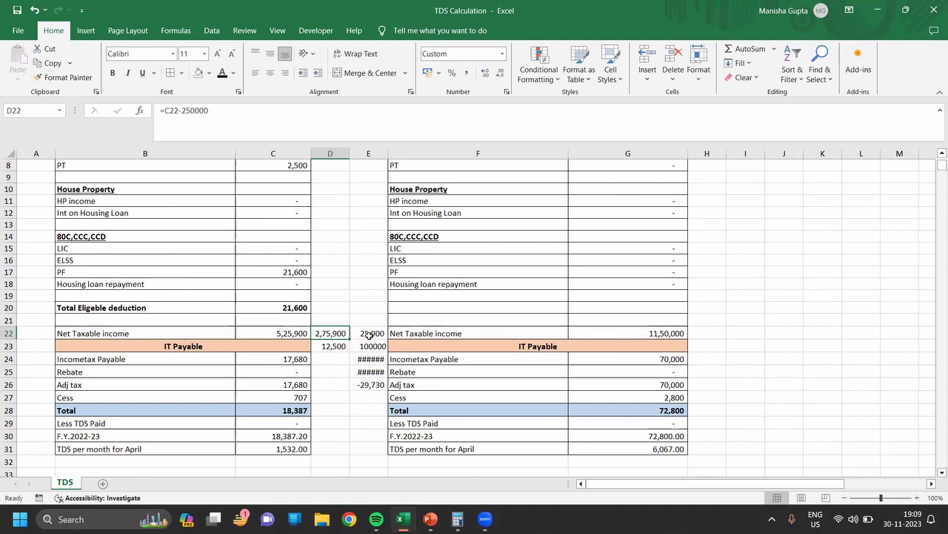
Step: Clear the previous slab workings from cells E22 to E26
left_click_drag(370, 333, 369, 335)
key("shift+Down")
key("shift+Down")
key("shift+Down")
key("Delete")
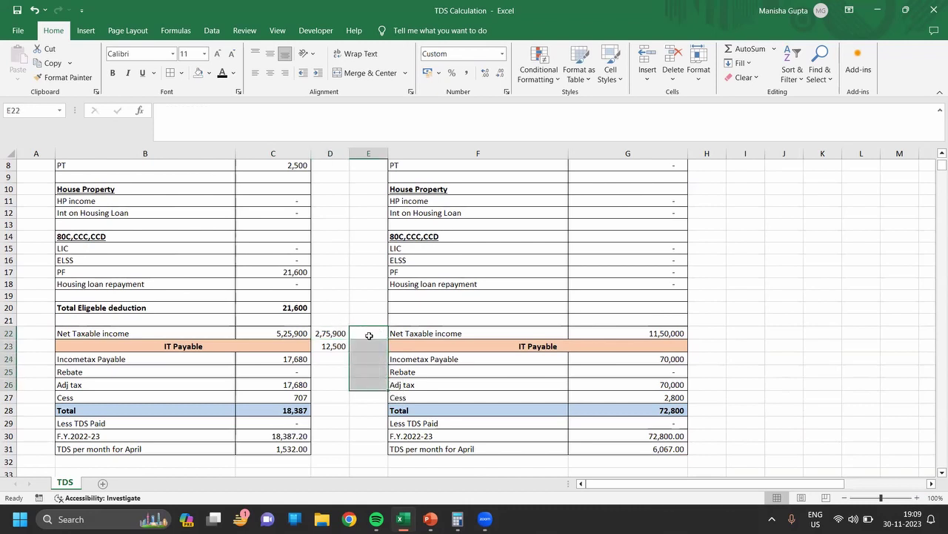
Step: Try to calculate 5% tax on the whole D22 amount in cell D23 with =D22*5%
key("Left")
key("Down")
type("=")
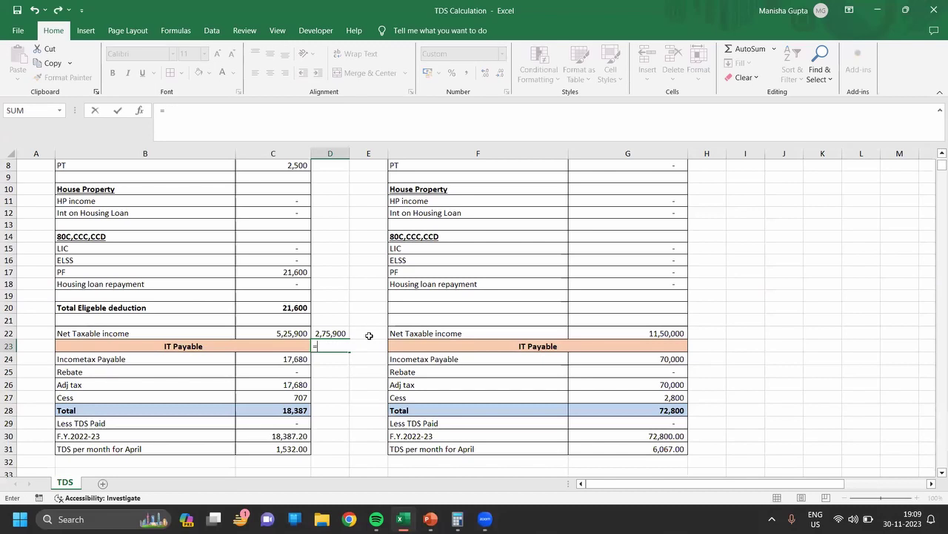
left_click(338, 335)
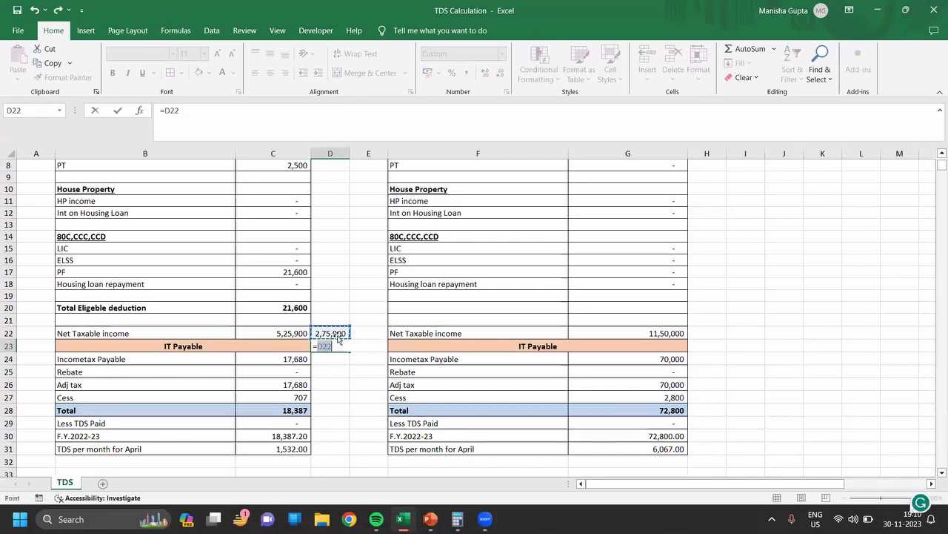
type("*5%")
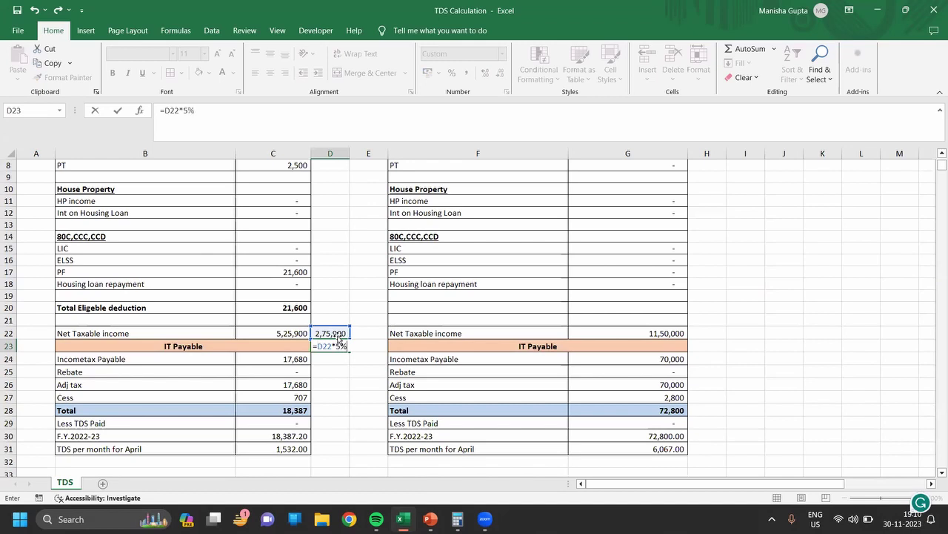
key("Return")
Step: Replace the formula in cell D23 with =D22-250000 to get the income above the 5% slab
left_click(339, 346)
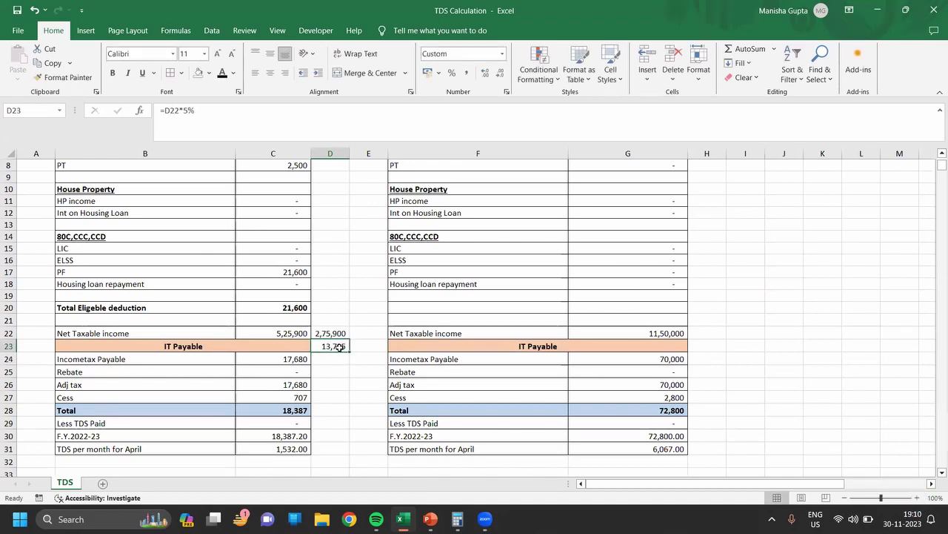
type("=")
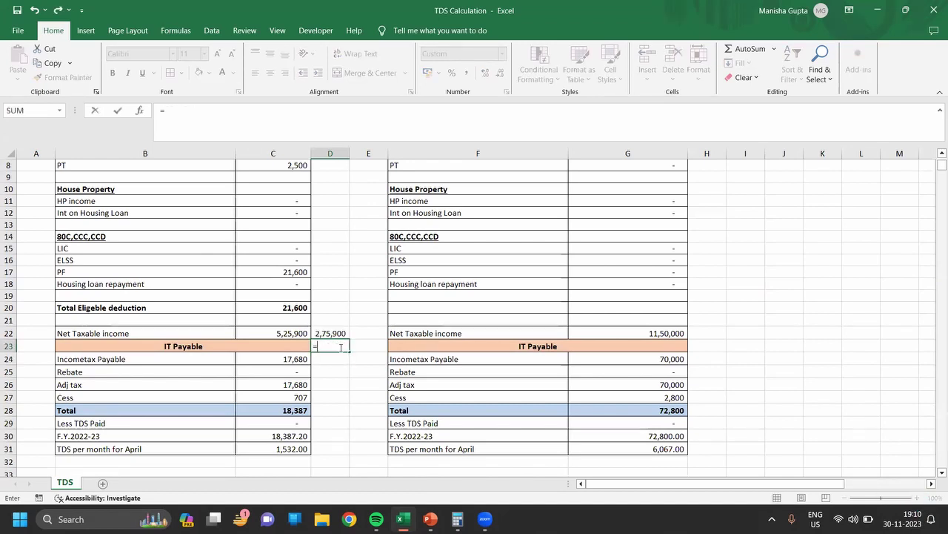
left_click(337, 331)
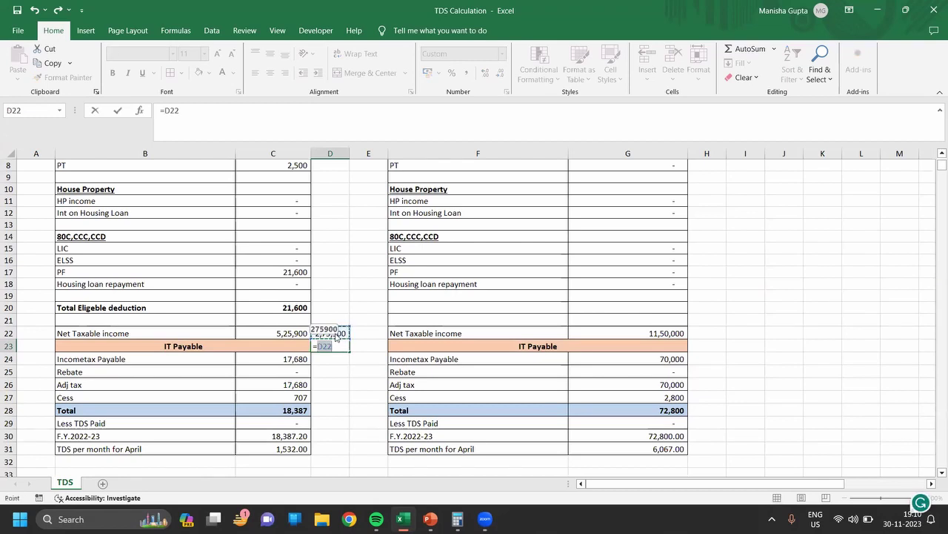
type("-25000")
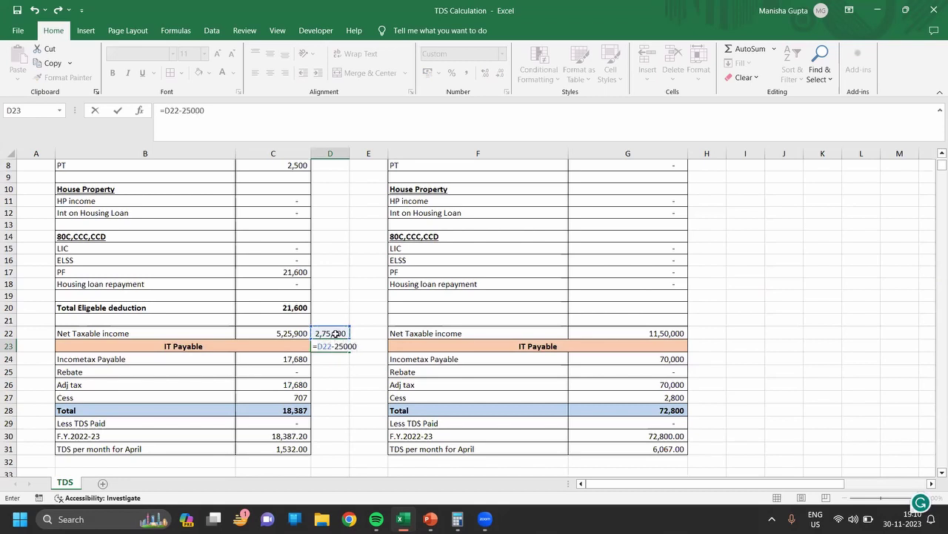
key("Return")
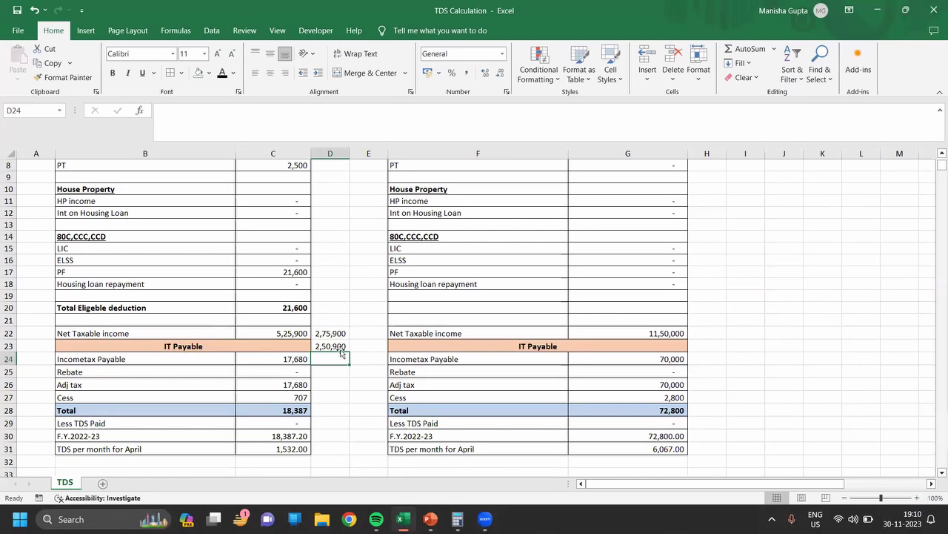
double_click(343, 346)
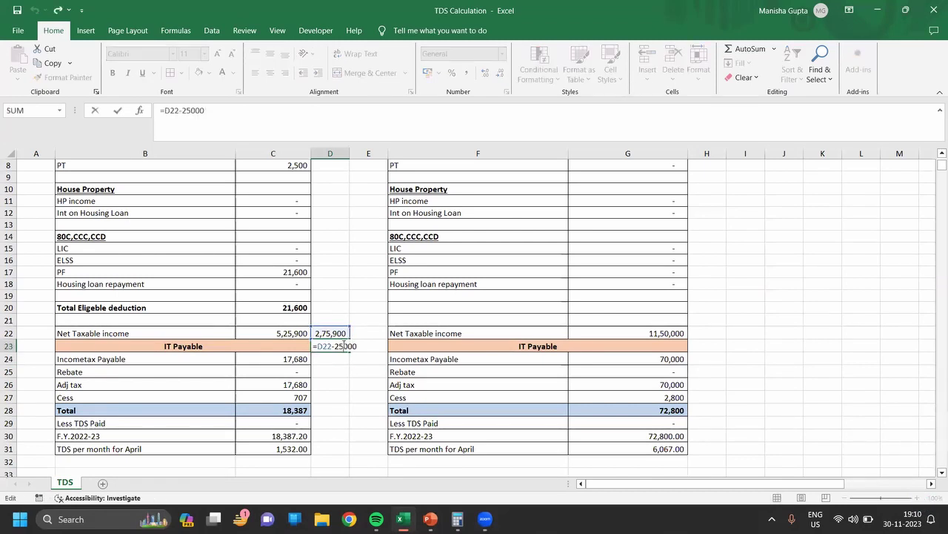
type("0")
key("Return")
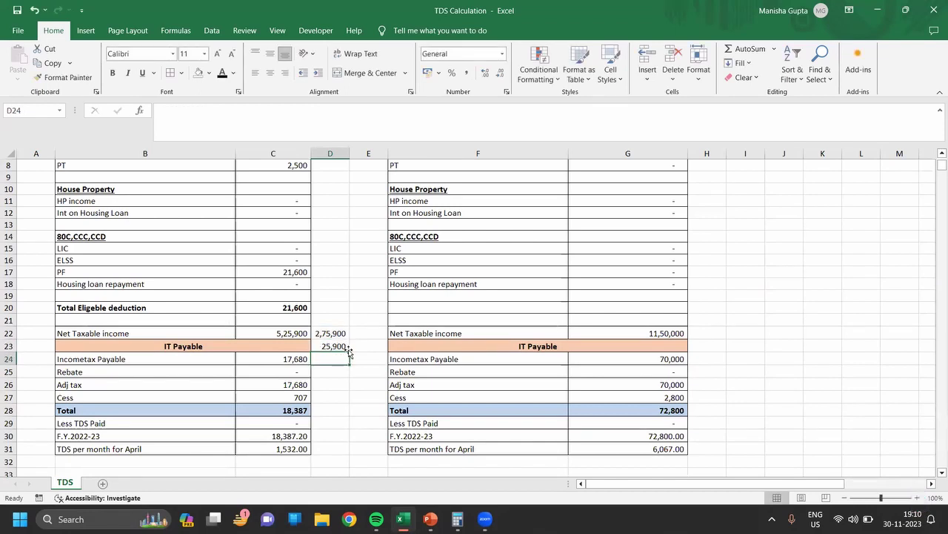
Step: Calculate 20% tax on the income above the 5% slab in cell D24 with =D23*20%
type("=")
left_click(337, 345)
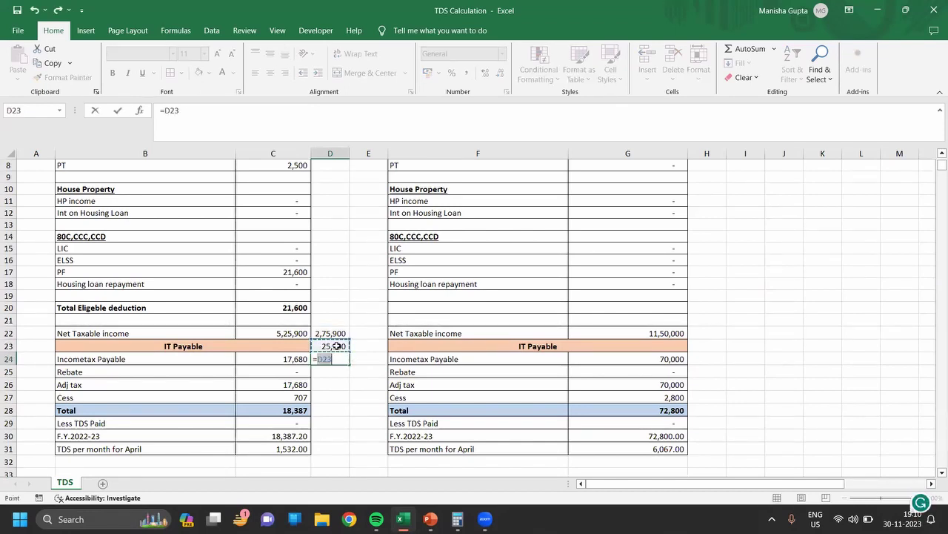
type("*20")
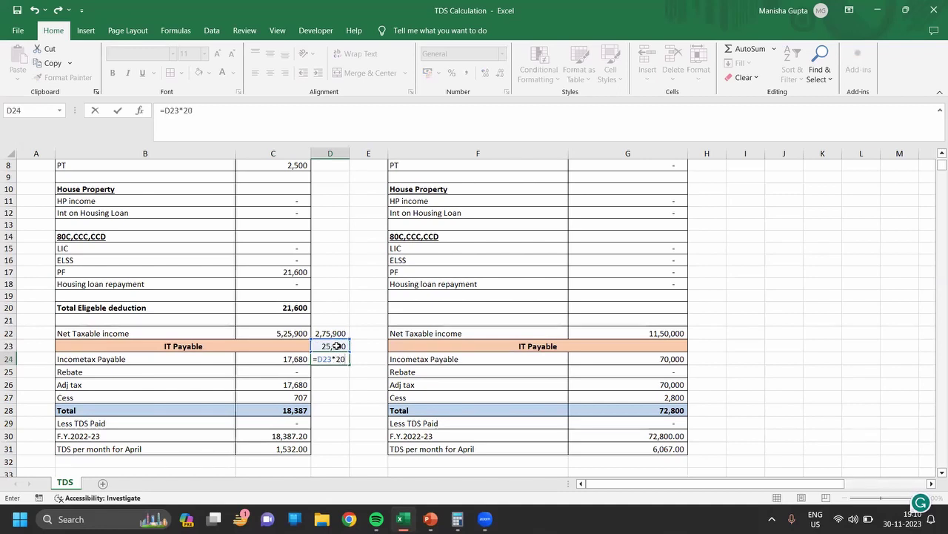
type("%")
key("Return")
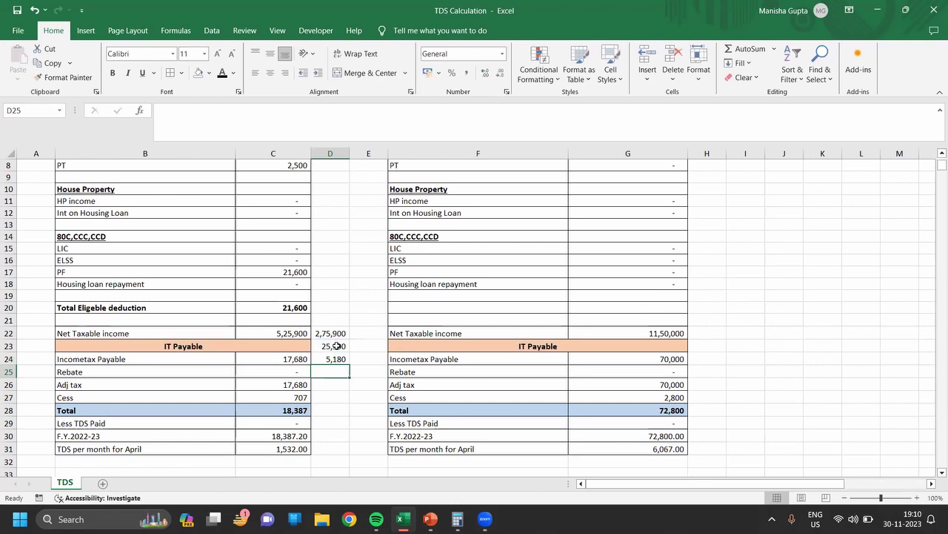
Step: Enter the 5% slab tax of 12500 in cell D25
type("12500")
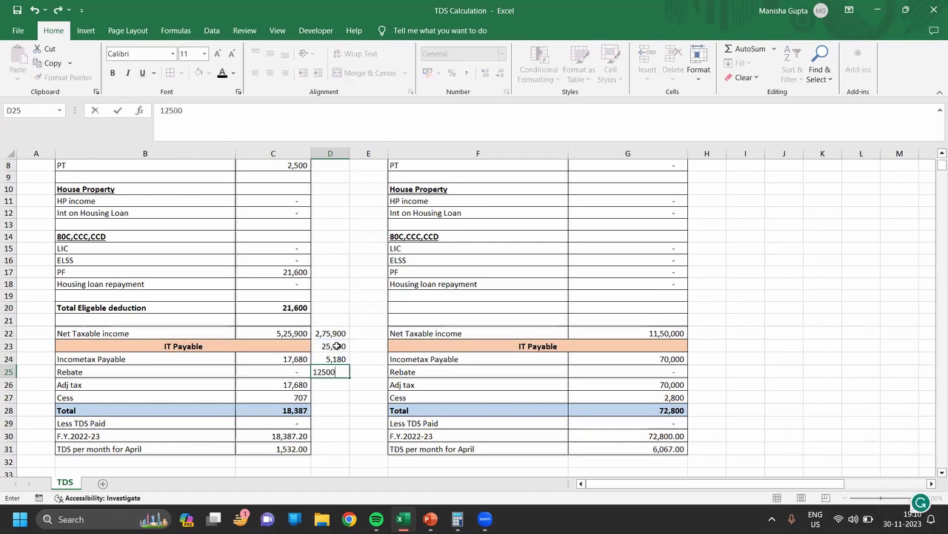
key("BackSpace")
type("0")
key("Up")
Step: Add the 5% and 20% slab taxes in cell D26 with =D25+D24
key("Down")
key("Down")
type("=")
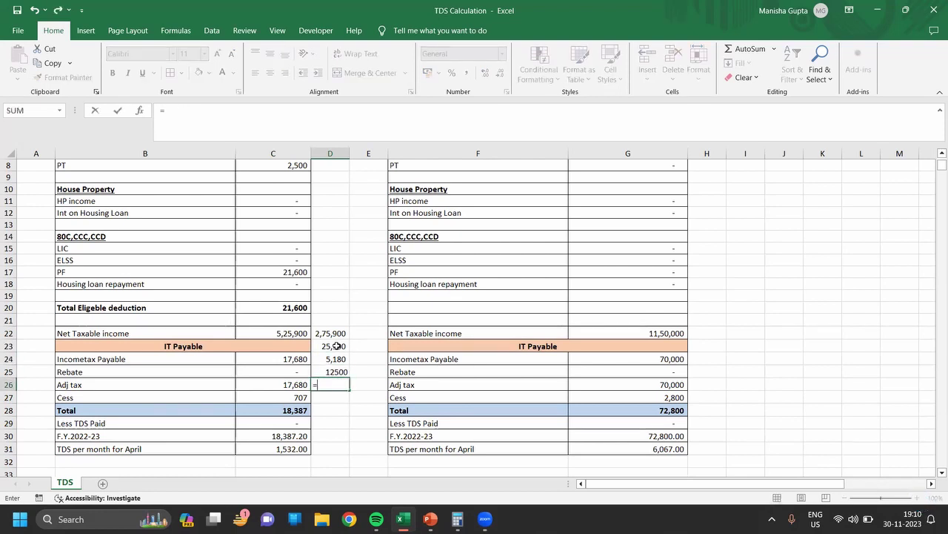
key("Up")
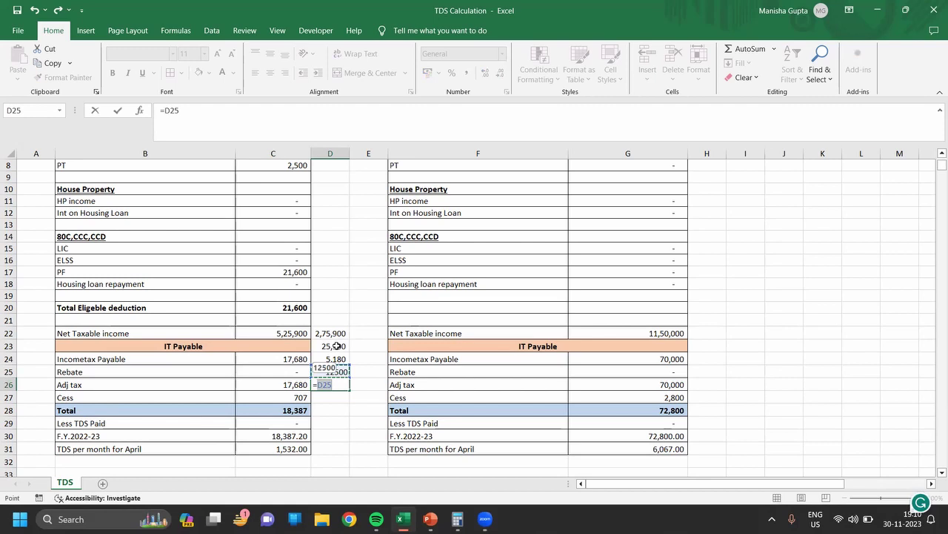
type("+")
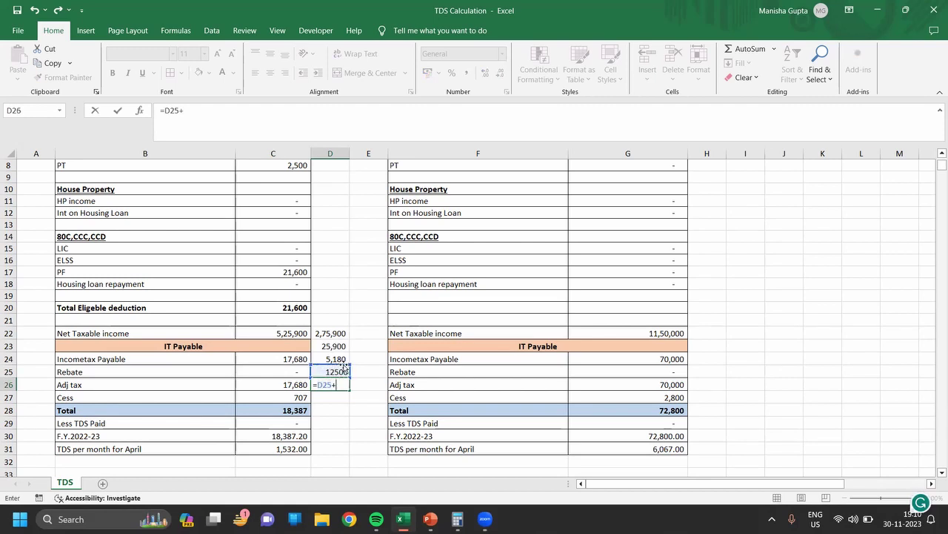
left_click(336, 360)
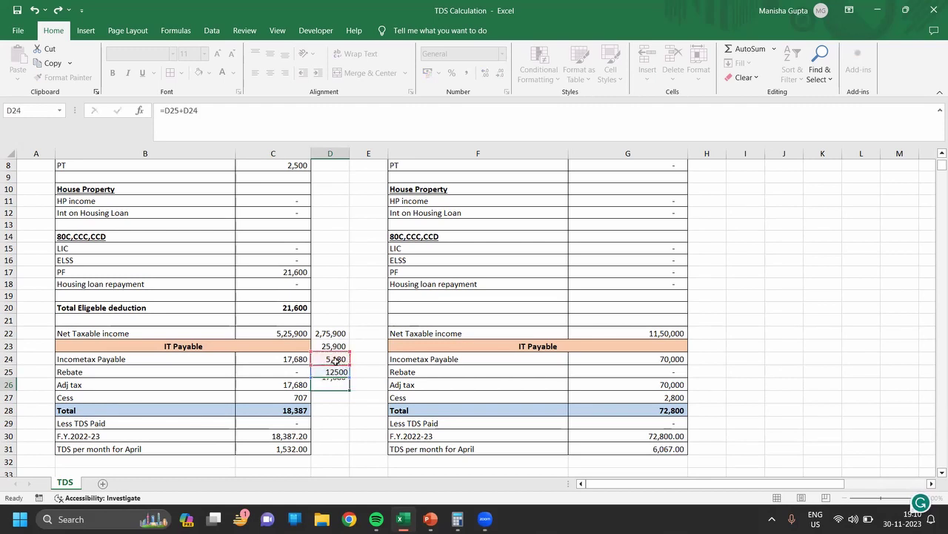
key("Return")
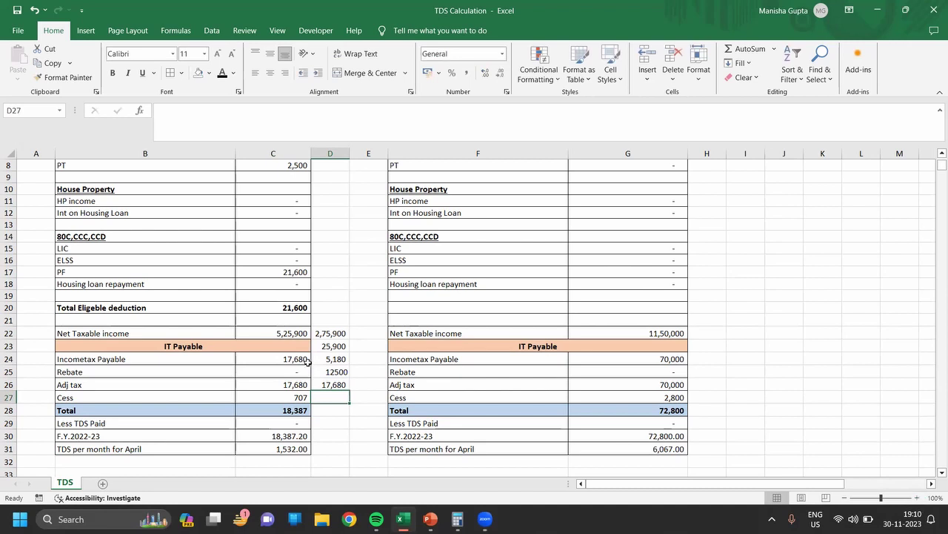
Step: Clear the check calculations in cells D22:D26 beside the old-regime table
left_click(335, 334)
key("shift+Down")
key("shift+Down")
key("shift+Down")
key("shift+Down")
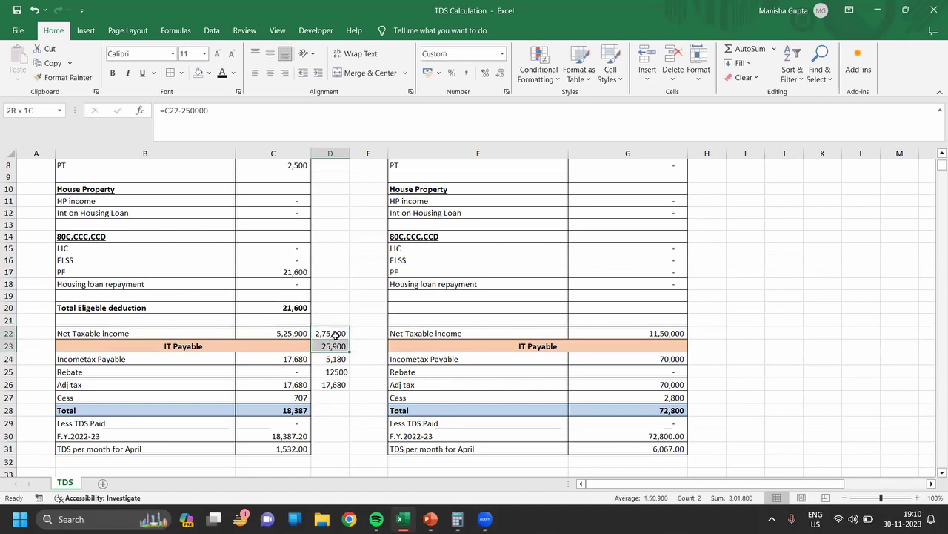
key("Delete")
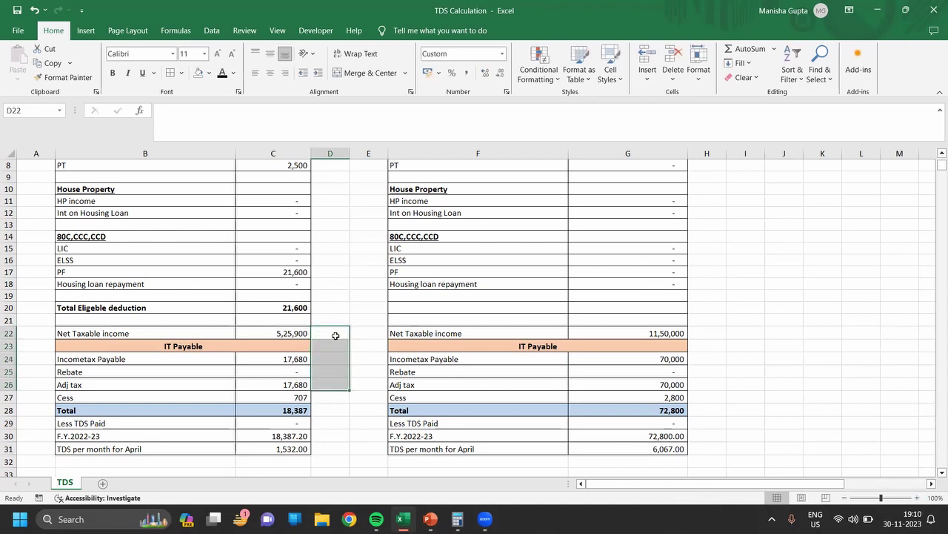
Step: Set the old-regime Salary PA in cell C3 to 550000
key("Up")
key("Up")
key("Up")
key("Up")
key("Up")
key("Up")
key("Up")
key("Up")
key("Up")
key("Up")
key("Up")
key("Up")
key("Up")
key("Up")
key("Up")
key("Up")
key("Up")
key("Up")
key("Up")
key("Left")
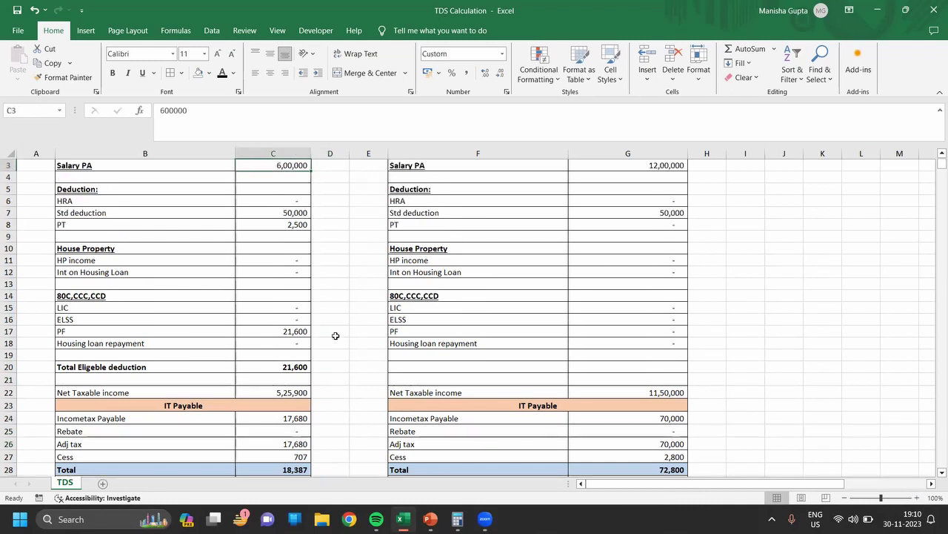
type("550000")
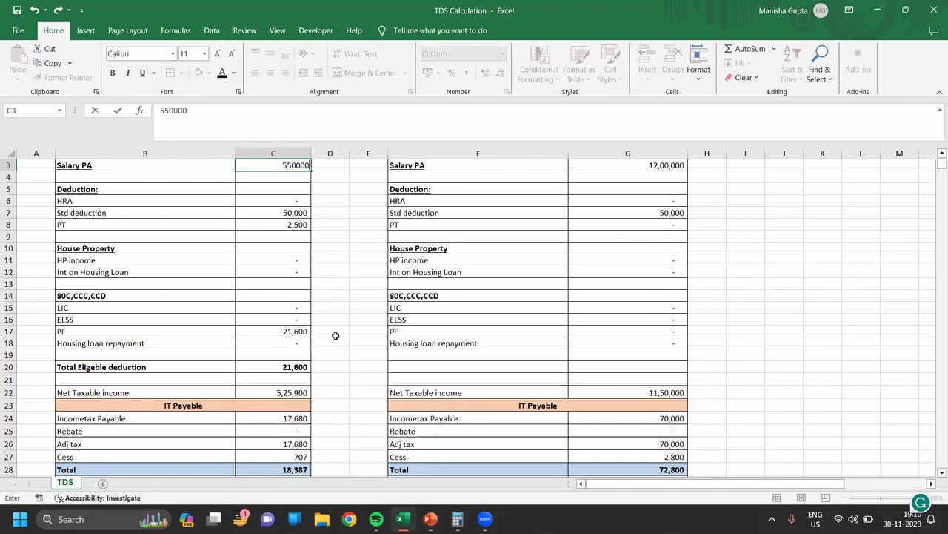
key("Return")
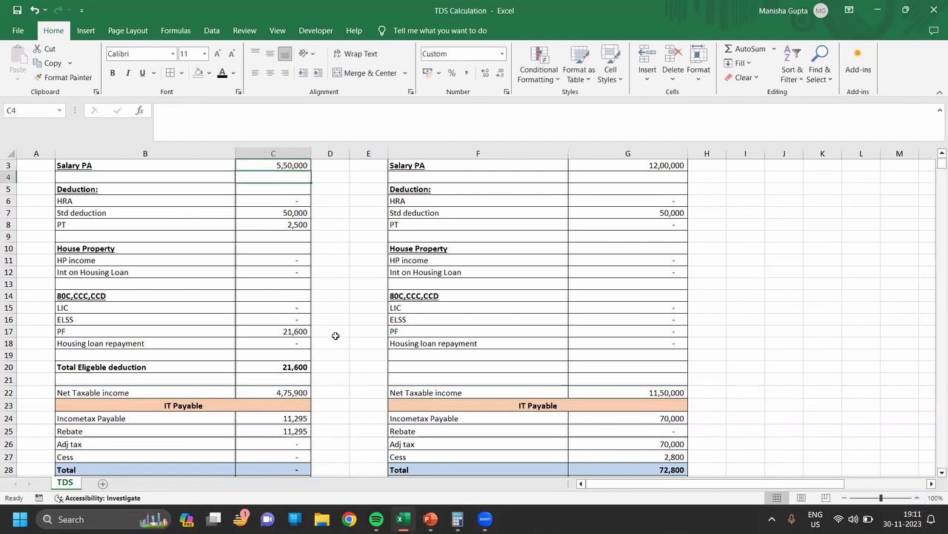
Step: Review the old-regime column from the deductions down to net taxable income, rebate and adjusted tax
key("Down")
key("Down")
key("Down")
key("Down")
key("Down")
key("Down")
key("Down")
key("Down")
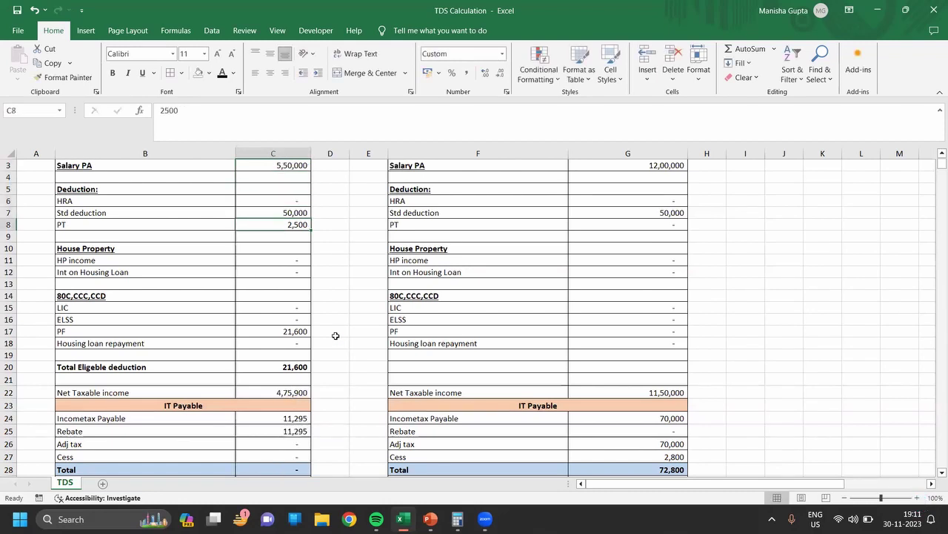
key("Down")
key("Down")
key("Down")
key("Down")
key("Down")
key("Down")
key("Down")
key("Down")
key("Down")
key("Down")
key("Down")
key("Down")
key("Down")
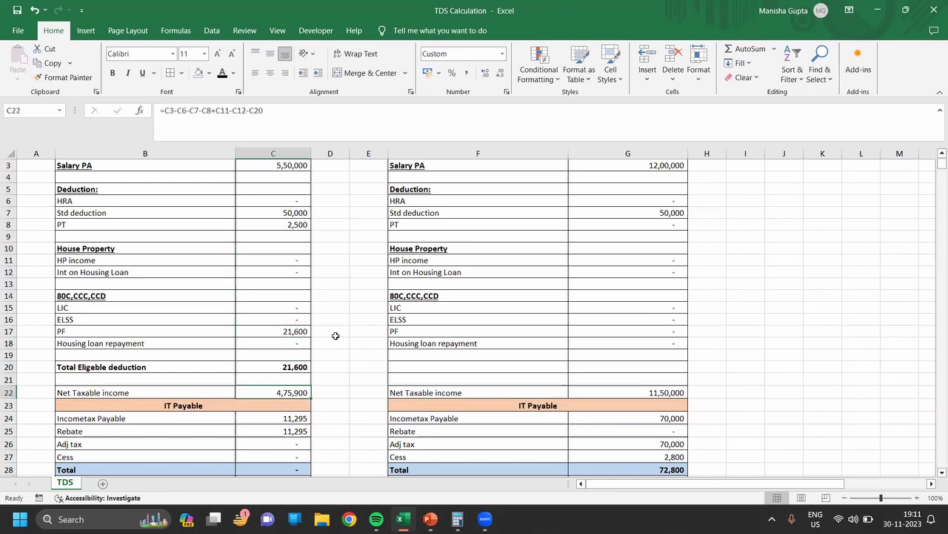
key("Down")
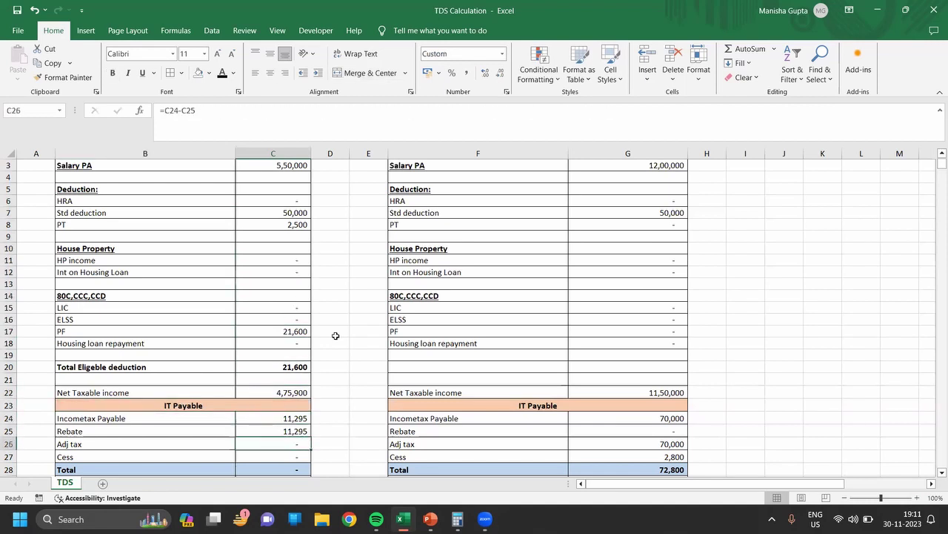
Step: Examine the old-regime Rebate formula in cell C25 and its 500001 income condition
key("Up")
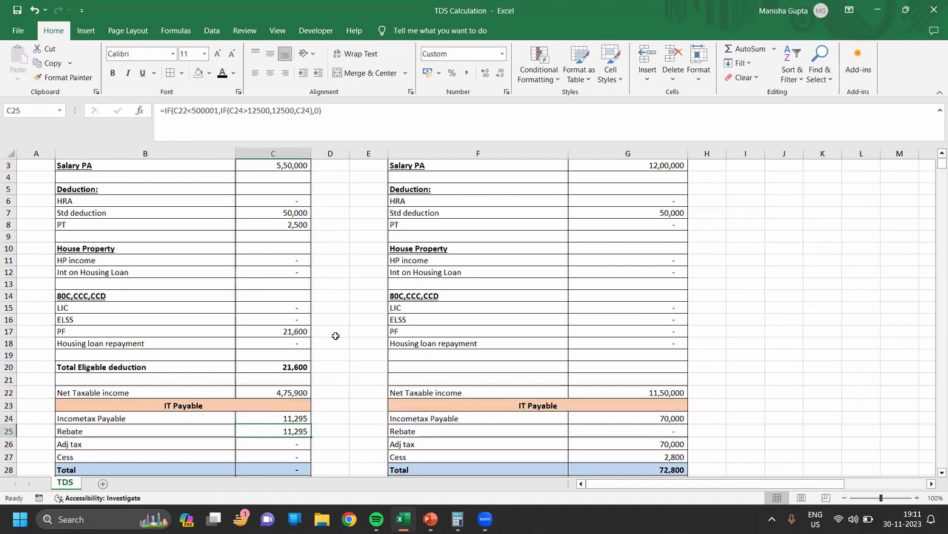
key("Up")
key("Down")
double_click(289, 431)
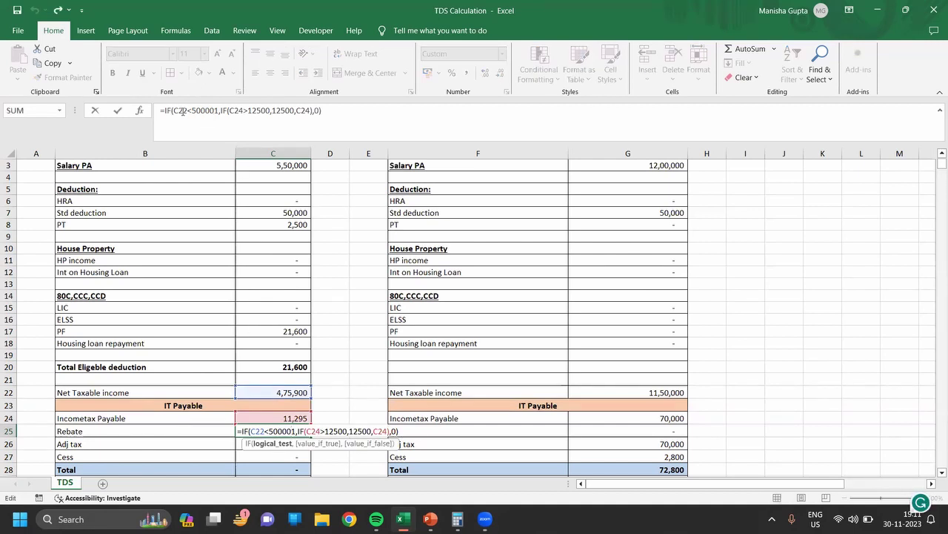
left_click(210, 112)
left_click(327, 394)
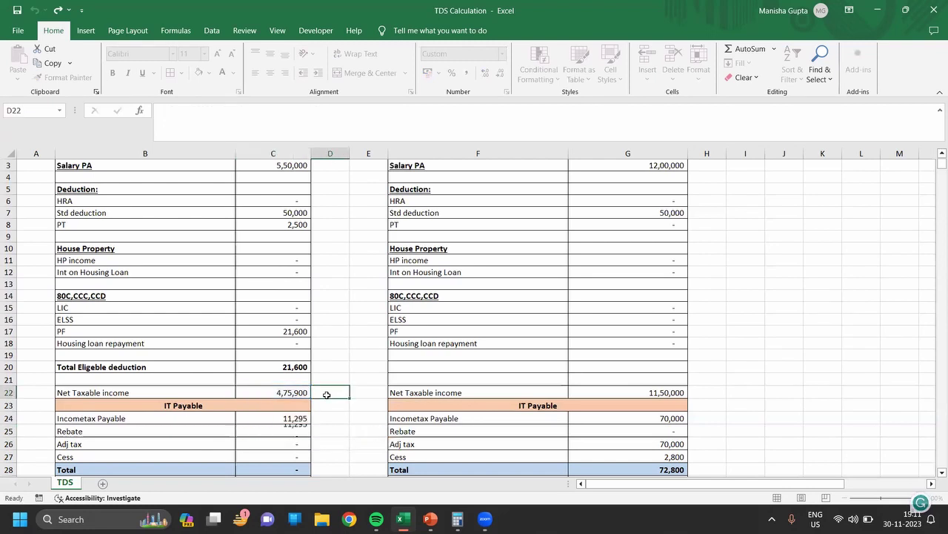
left_click(296, 428)
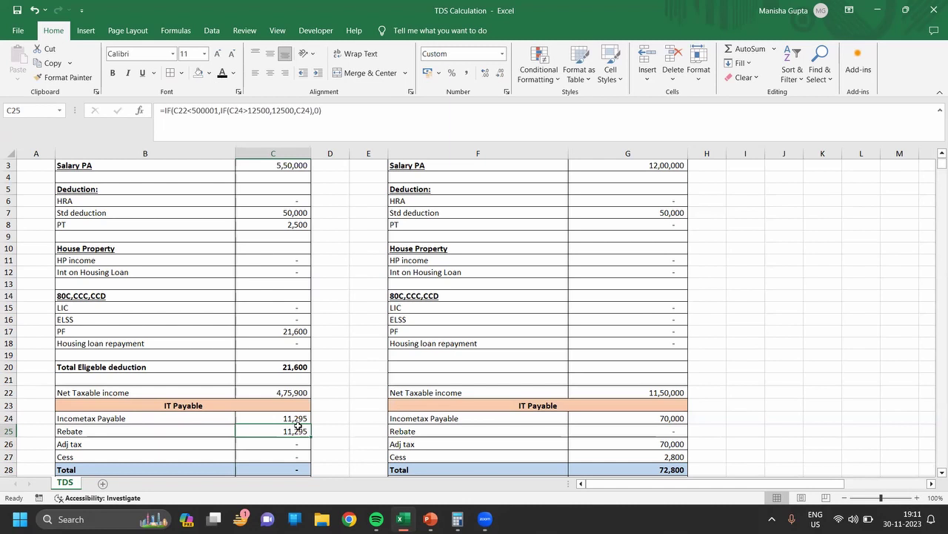
Step: Check the net taxable income in C22 and the income tax formula in C24 against the rebate
left_click(293, 391)
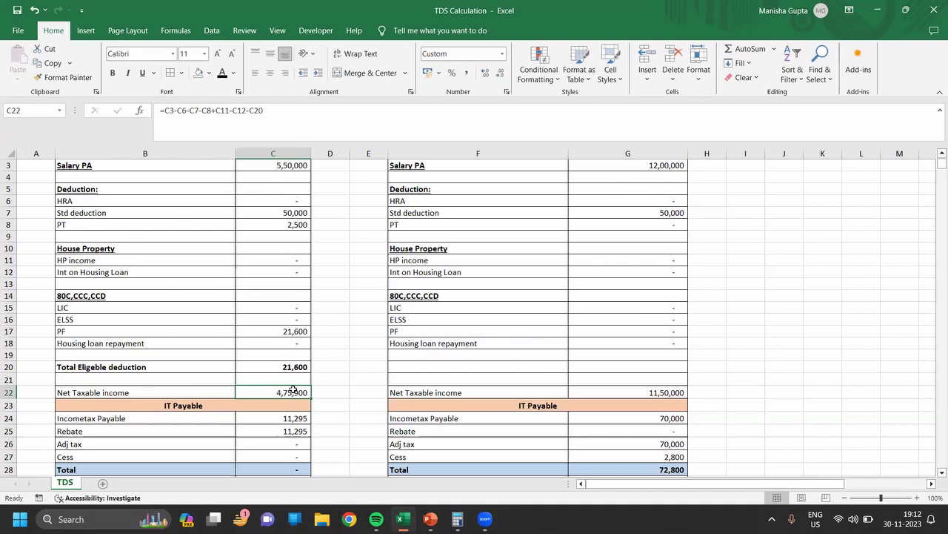
left_click(298, 418)
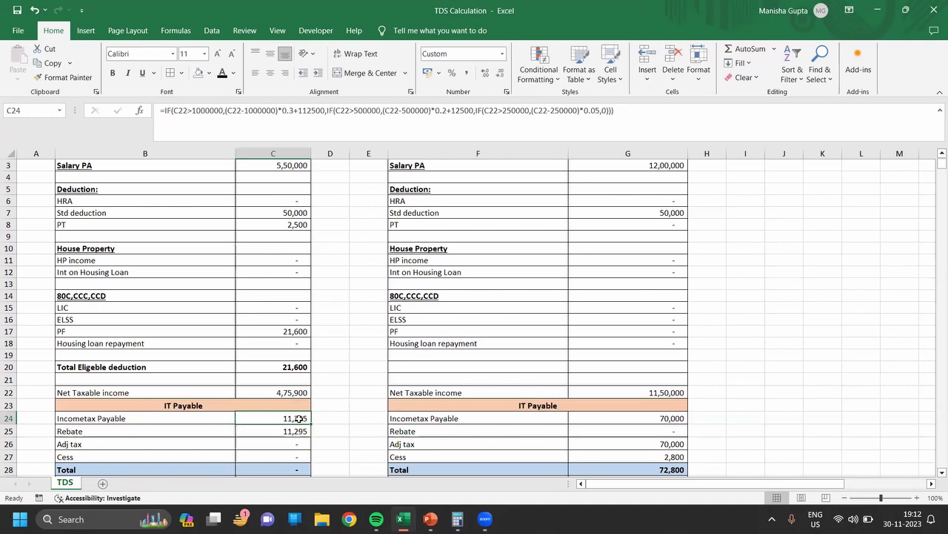
left_click(321, 431)
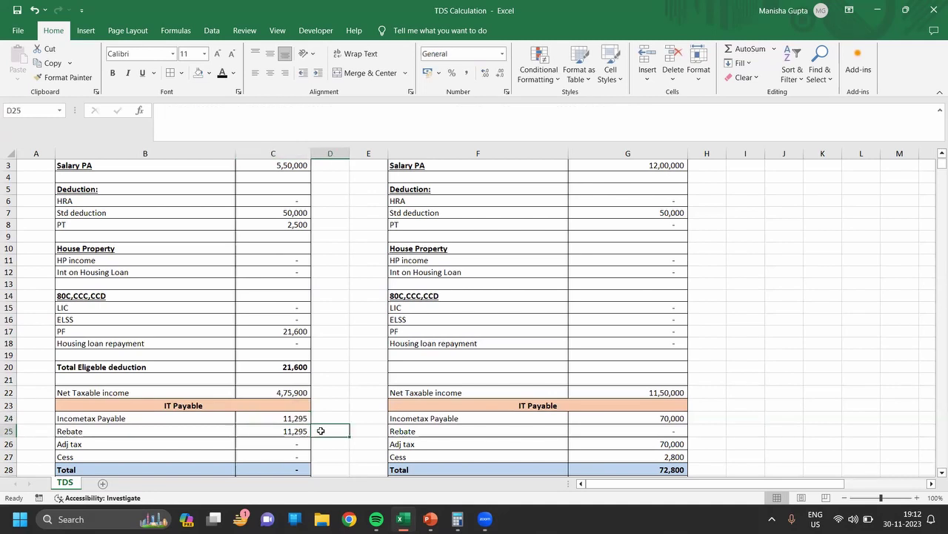
Step: Undo the edits back to the old-regime example with the 12,00,000 salary and its HRA, house property and 80C amounts
key("Left")
key("ctrl+z")
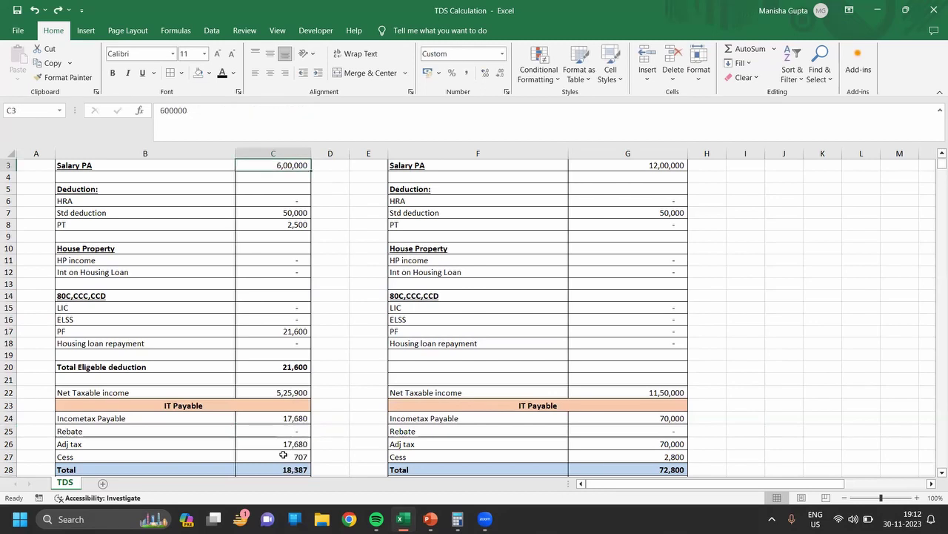
left_click(294, 441)
key("ctrl+z")
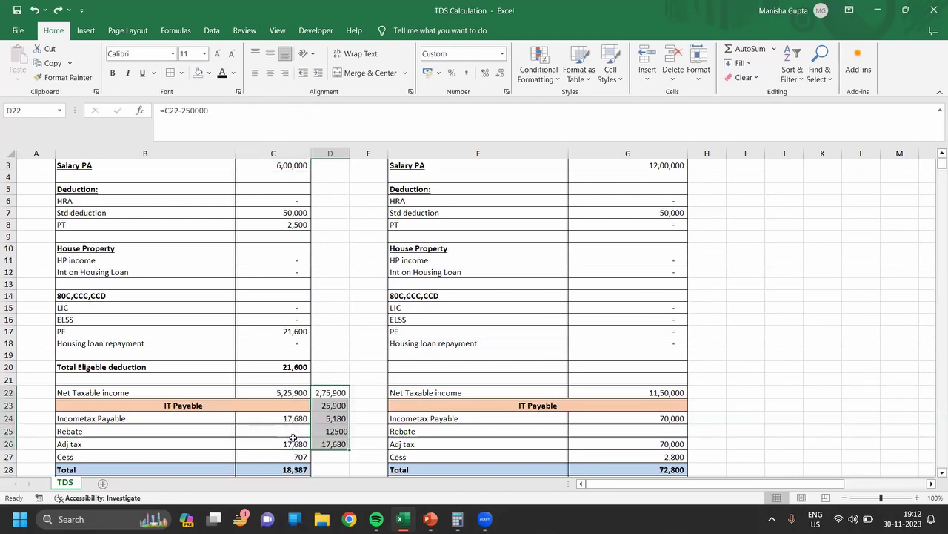
key("ctrl+z")
key("ctrl+z")
key("ctrl+z")
key("ctrl+z")
key("ctrl+z")
key("ctrl+z")
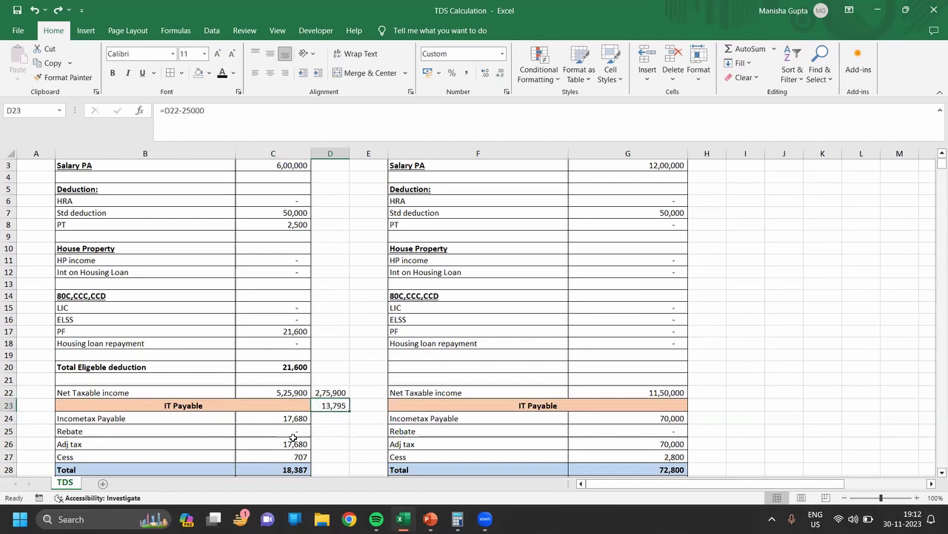
key("ctrl+z")
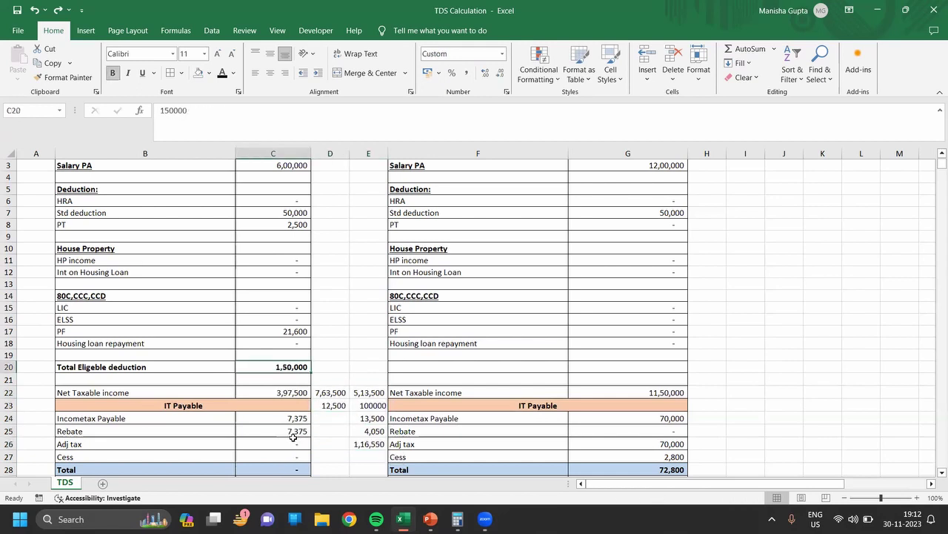
key("ctrl+z")
key("ctrl+z")
key("ctrl+z")
key("ctrl+z")
key("ctrl+z")
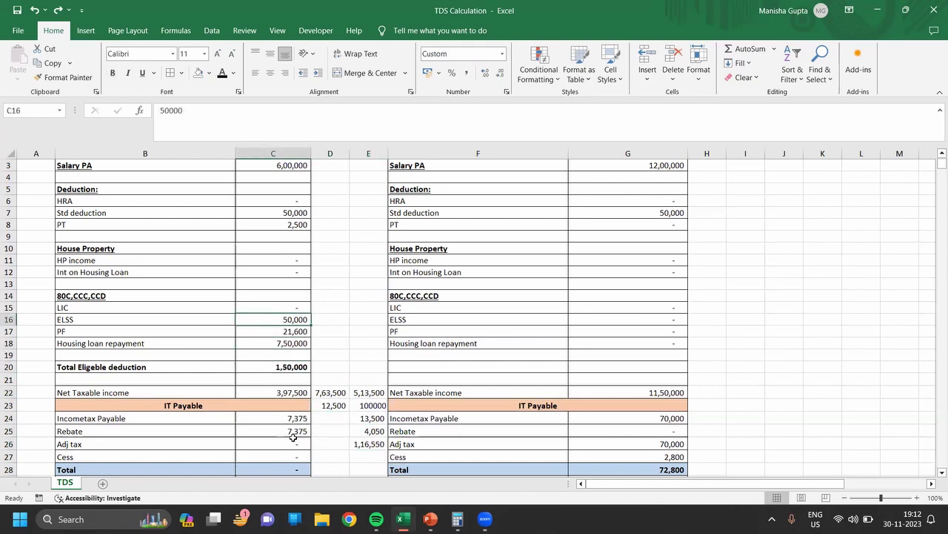
key("ctrl+z")
key("ctrl+z")
key("ctrl+z")
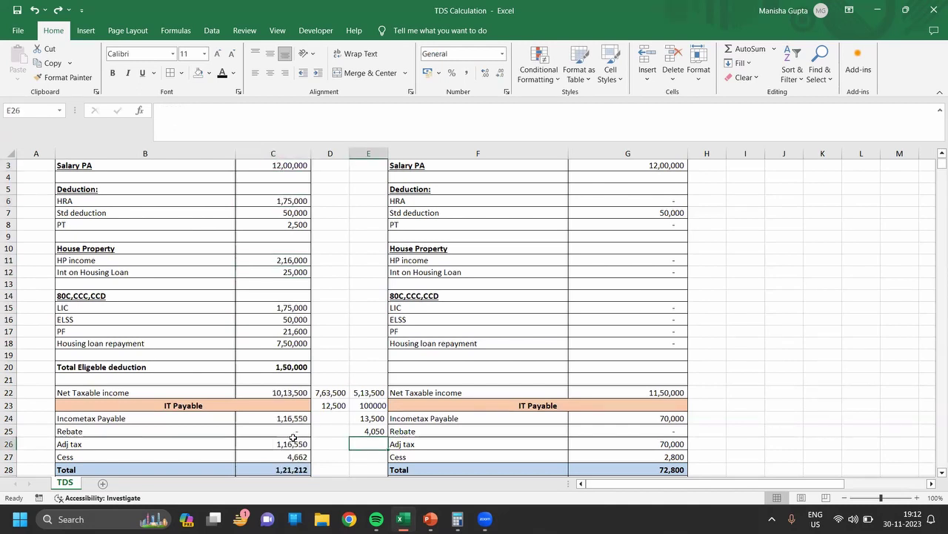
Step: Review the old-regime rows from adjusted tax down to TDS per month, and check the Rebate formula
left_click(284, 445)
key("Down")
key("Down")
key("Down")
key("Down")
key("Down")
key("Down")
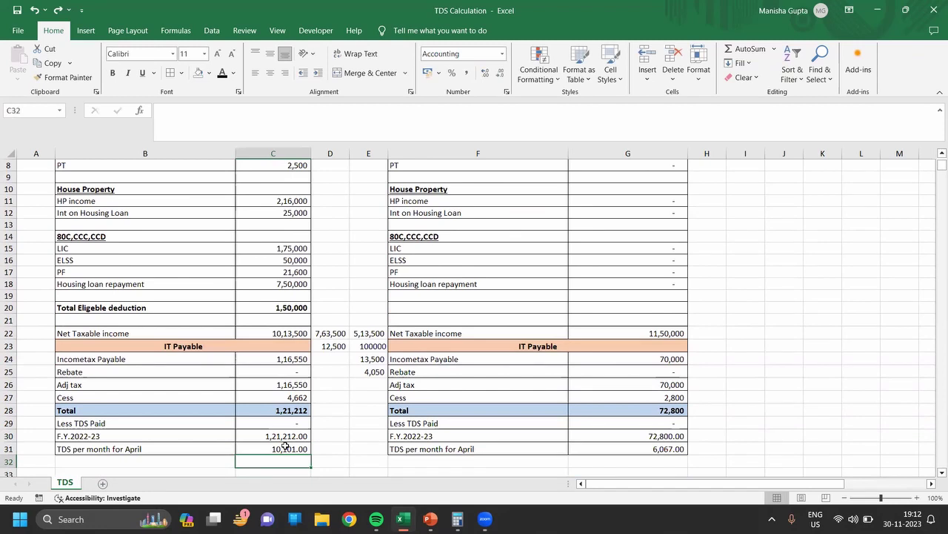
left_click(309, 372)
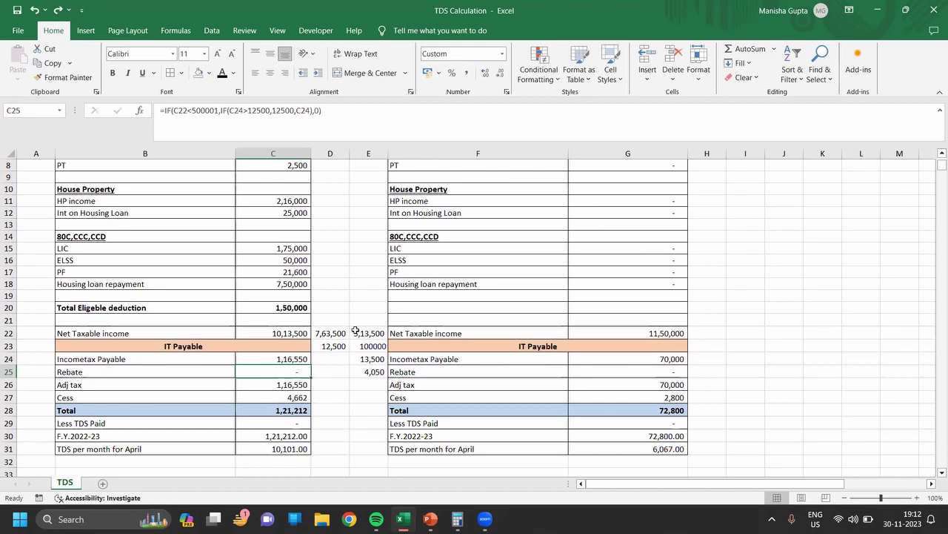
Step: Clear the slab working figures in cells D22:E25 between the two regime tables
left_click(331, 335)
key("shift+Down")
key("shift+Right")
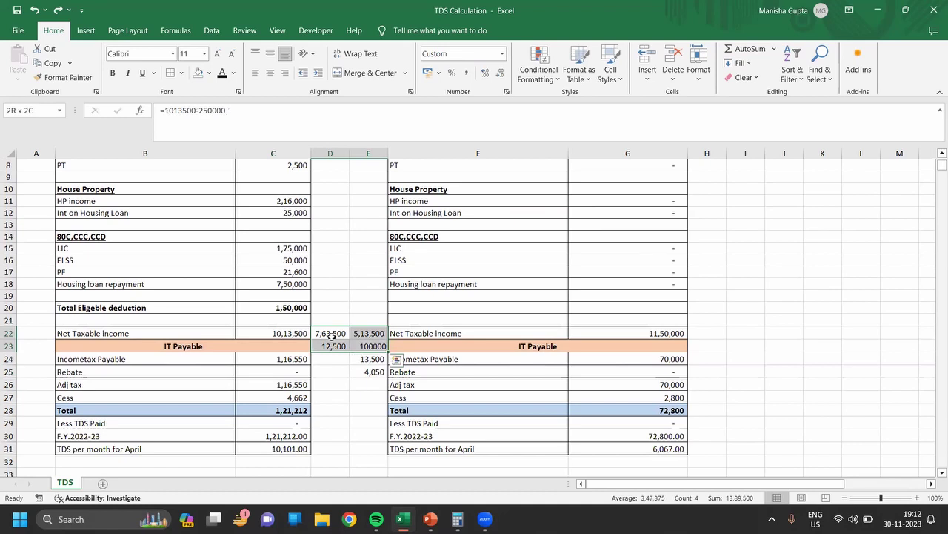
key("shift+Down")
key("shift+Down")
key("Delete")
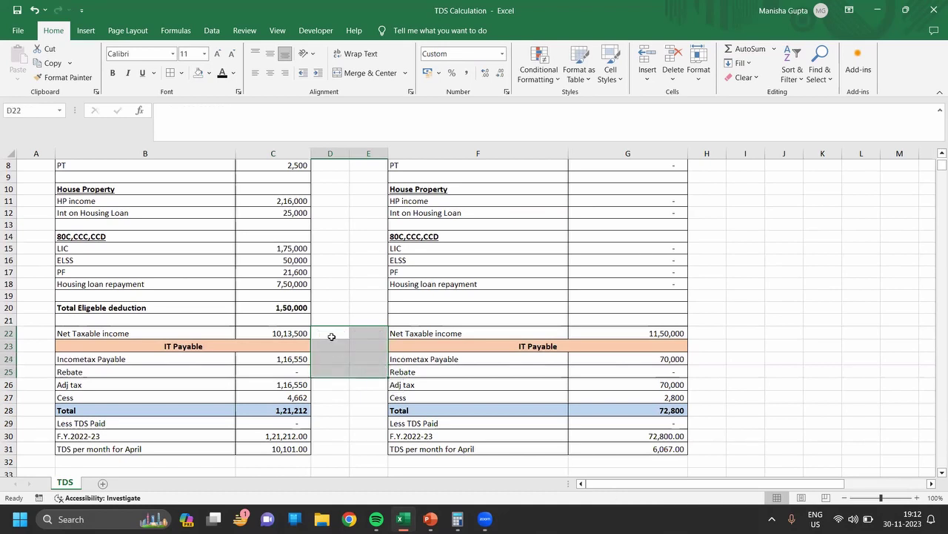
Step: Examine the old-regime Rebate, Adj tax, Cess and TDS per month formulas in column C
left_click(291, 370)
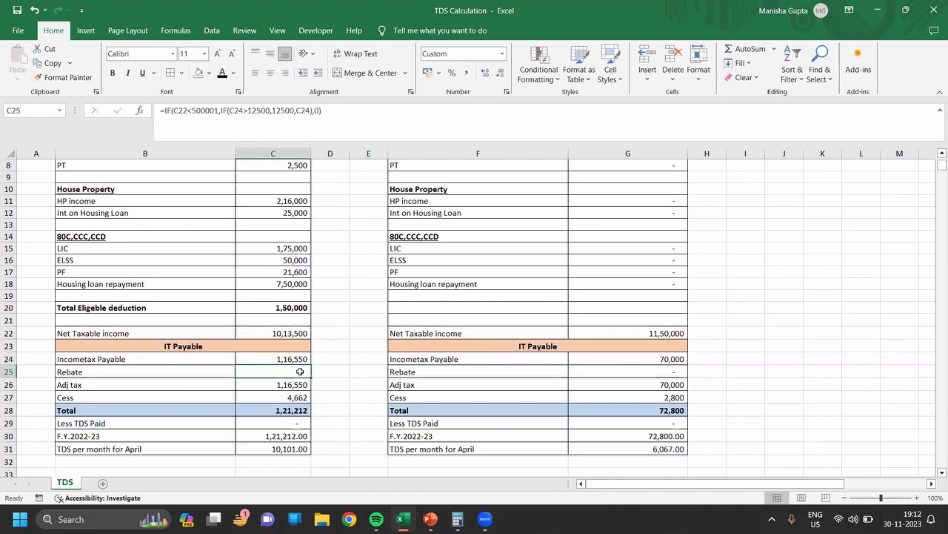
key("Down")
key("Down")
key("Down")
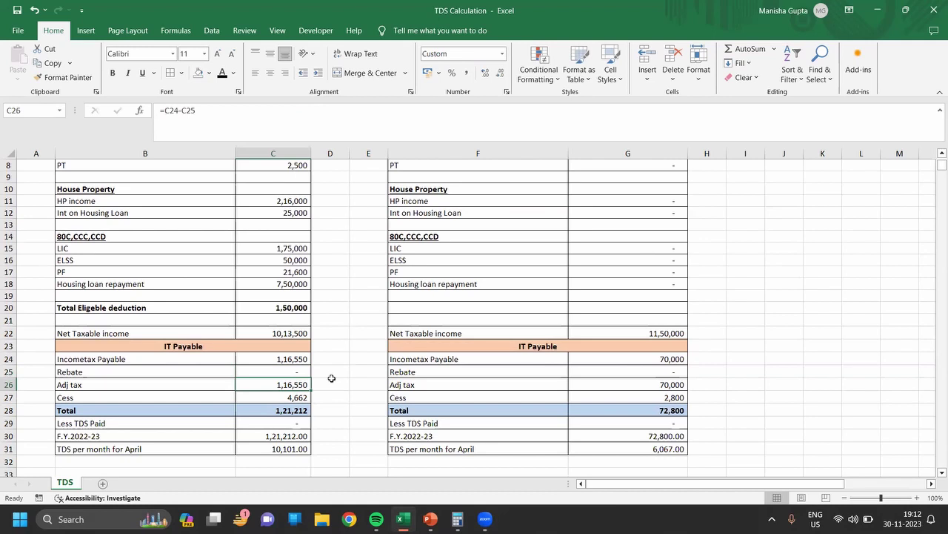
key("Up")
key("Up")
left_click(303, 397)
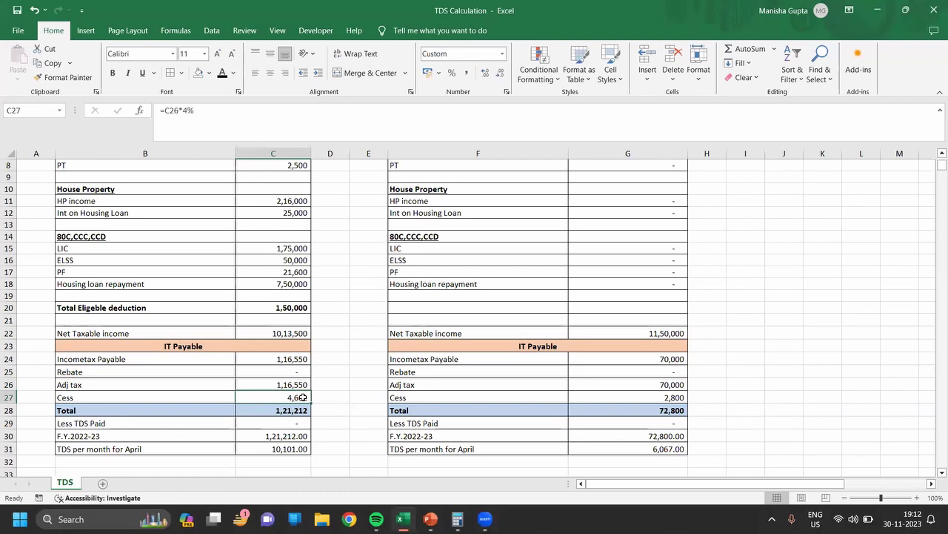
left_click(295, 384)
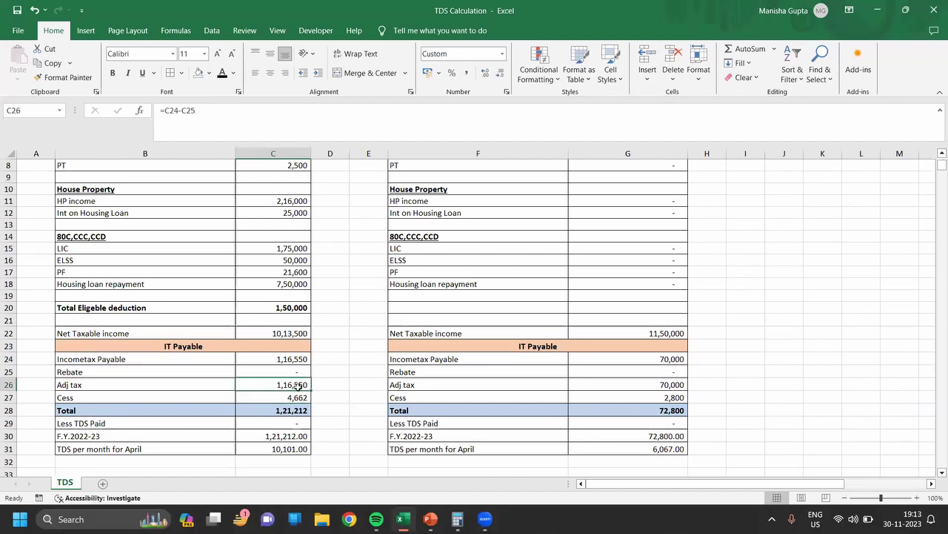
key("ctrl+Down")
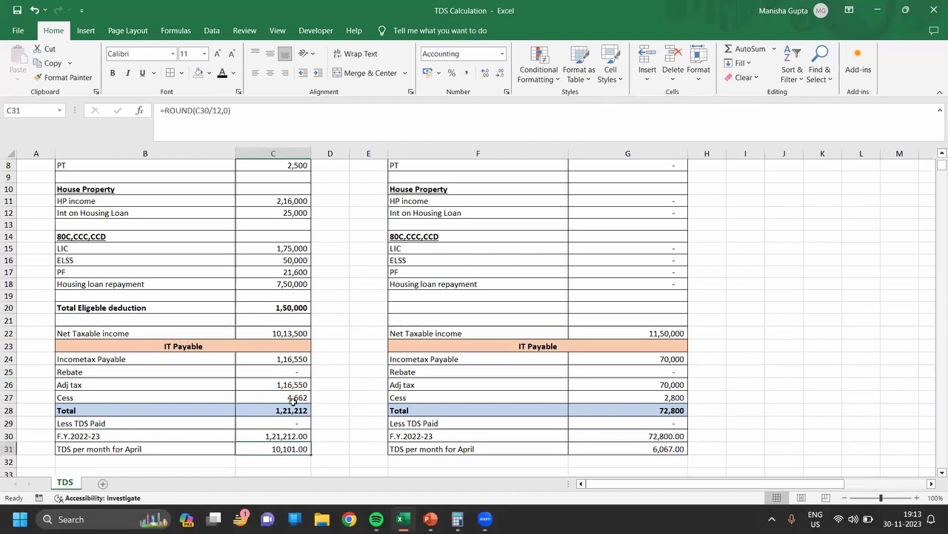
Step: Examine the old-regime Adj tax, Cess and Total formulas in cells C26 to C28
double_click(293, 395)
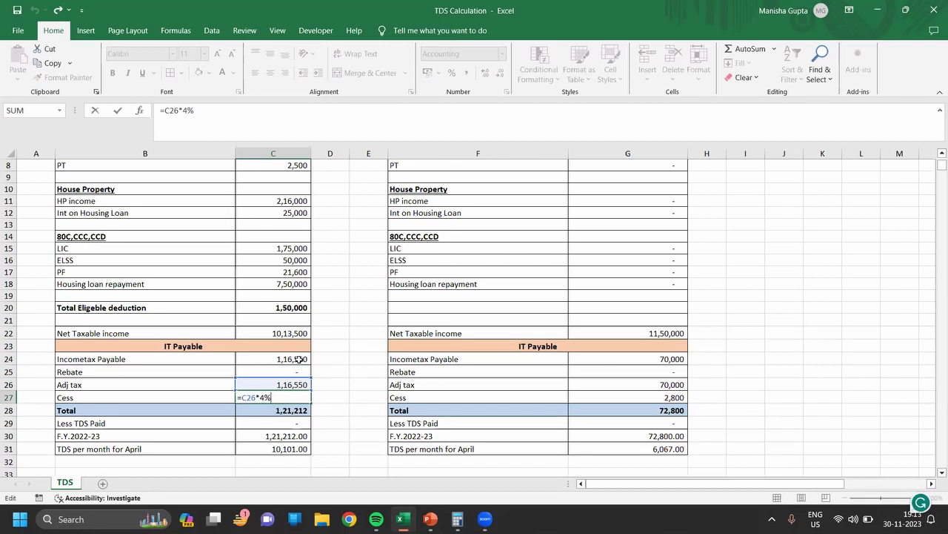
left_click(330, 399)
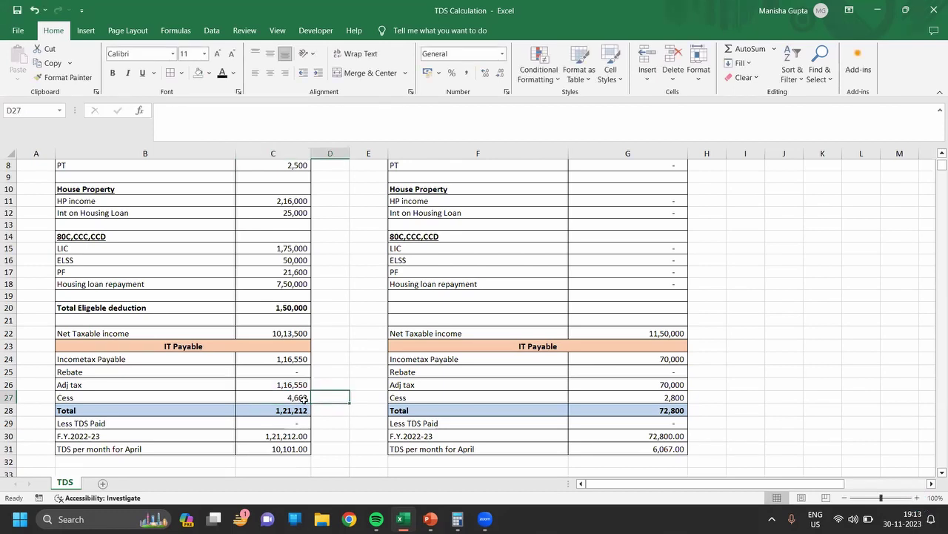
left_click(301, 387)
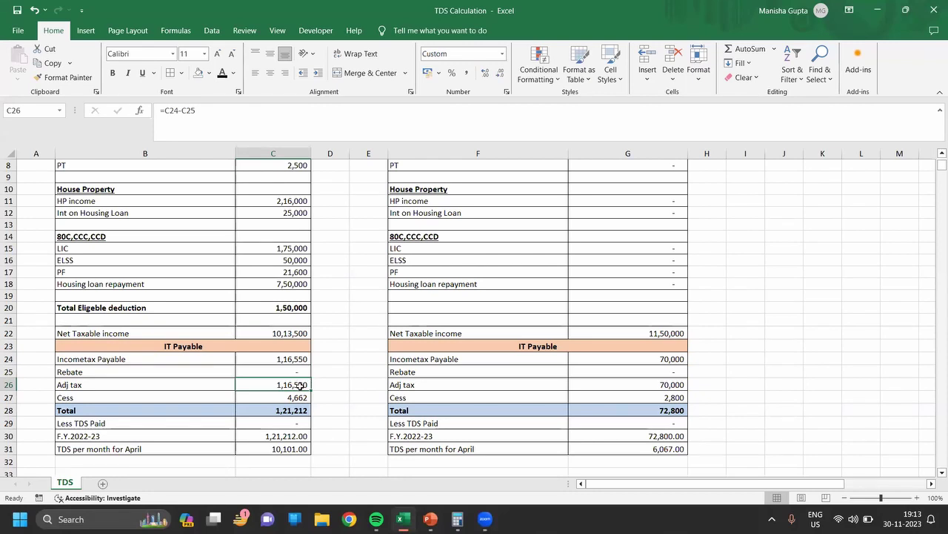
left_click(299, 398)
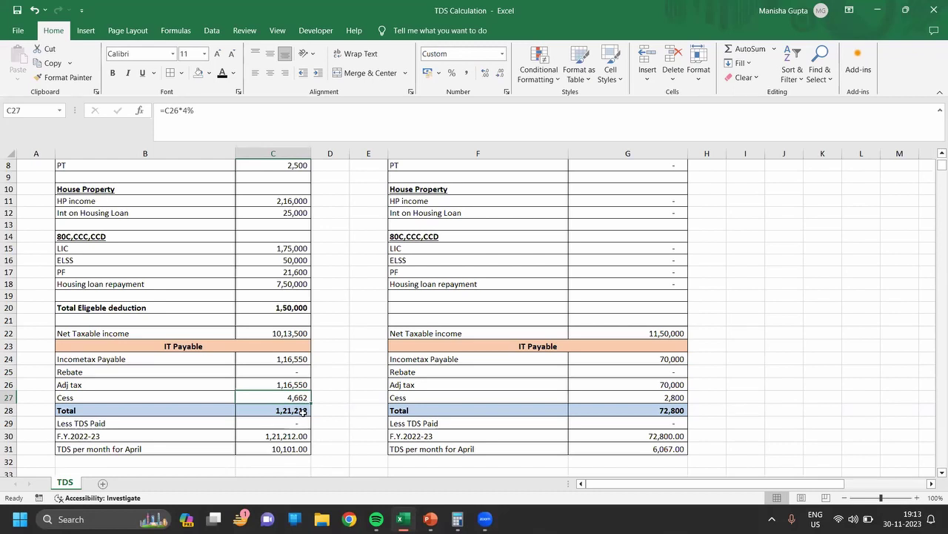
left_click(303, 411)
double_click(302, 411)
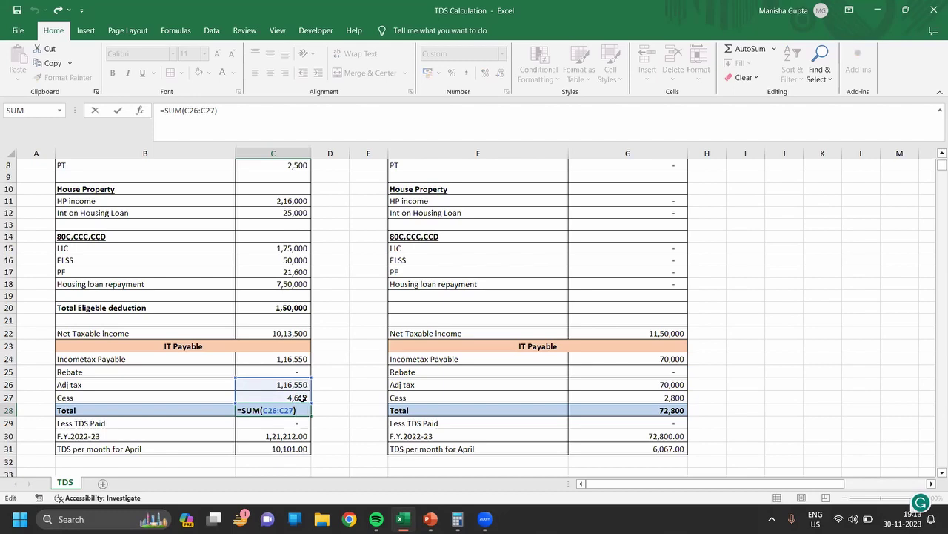
left_click(317, 417)
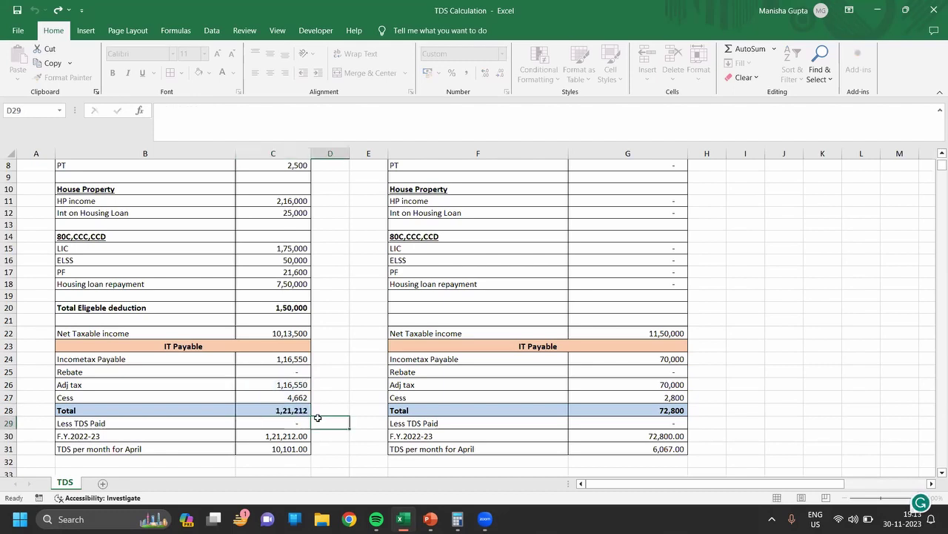
Step: Examine how the old-regime F.Y.2022-23 tax and TDS per month for April are calculated in C30 and C31
key("Down")
key("Down")
key("Down")
key("Down")
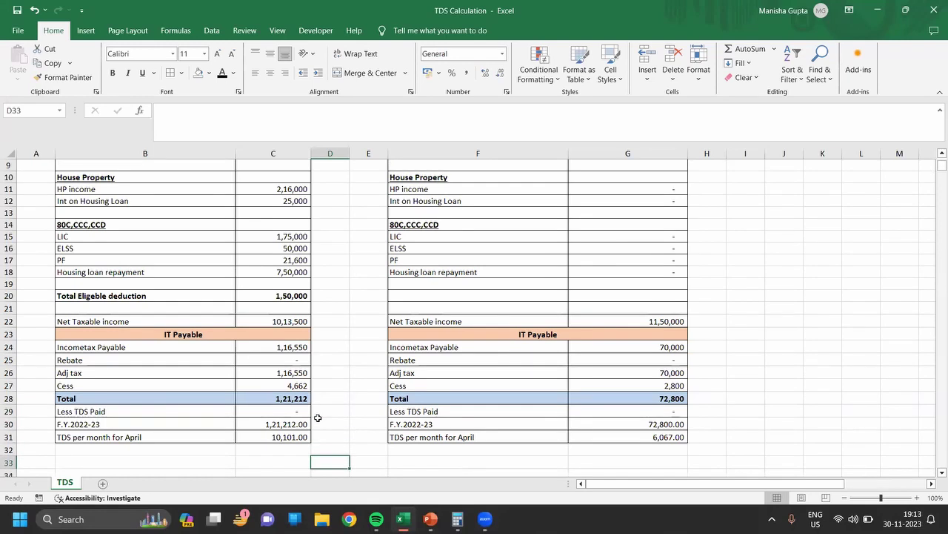
left_click(294, 424)
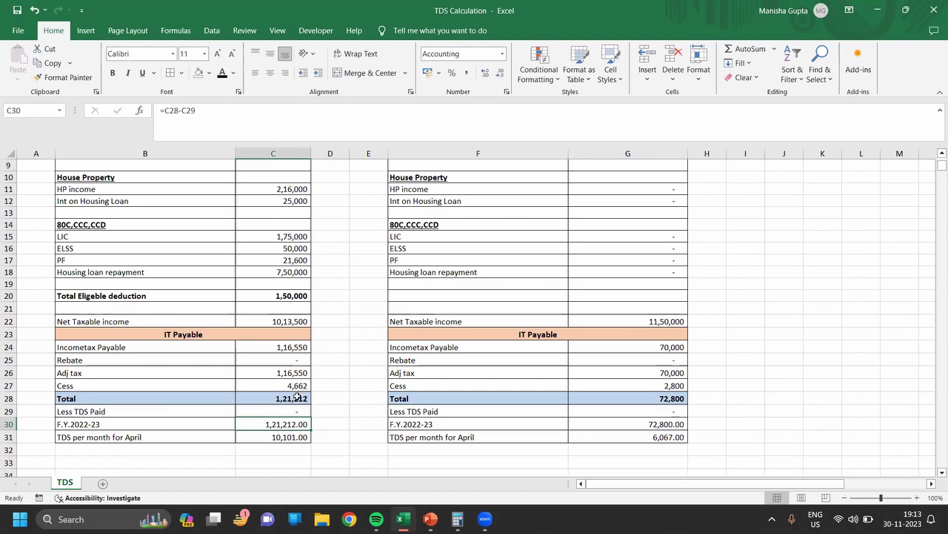
left_click(292, 398)
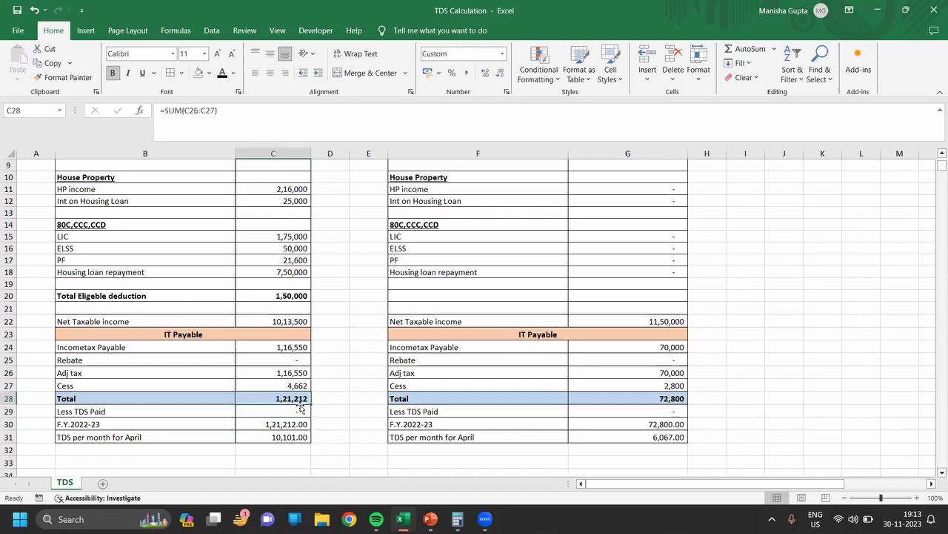
left_click(294, 427)
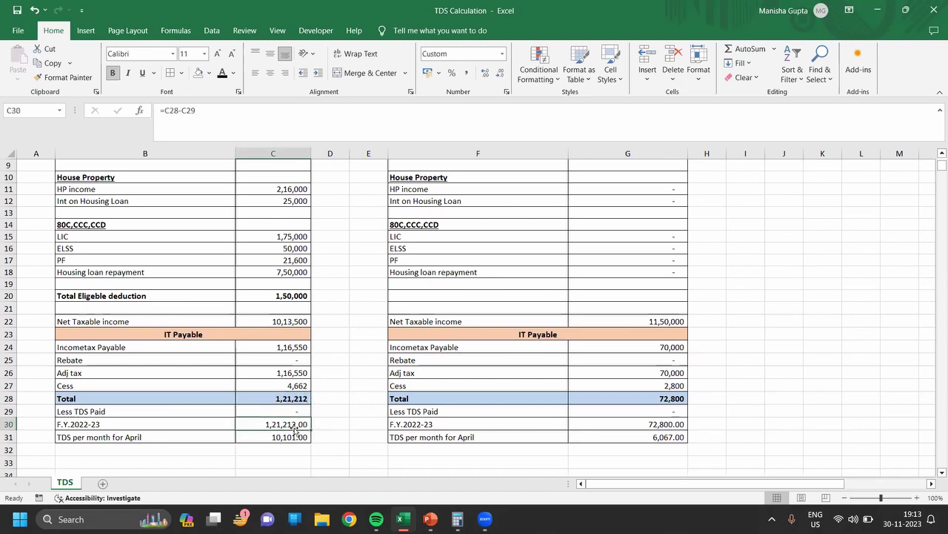
left_click(293, 437)
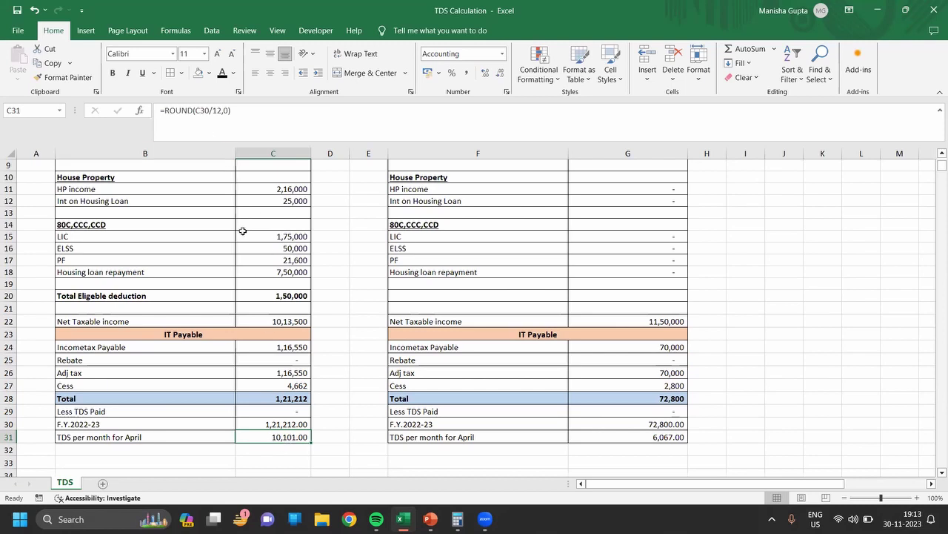
double_click(282, 437)
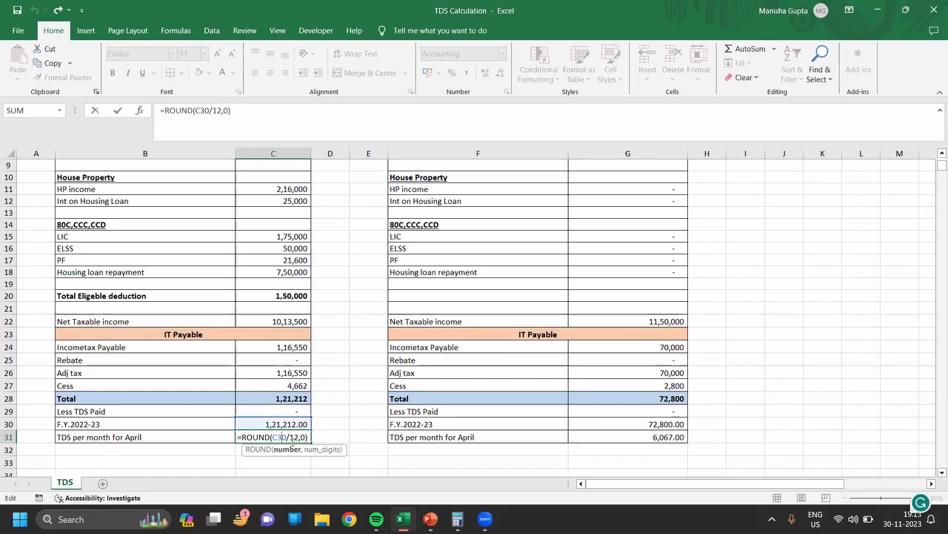
left_click(330, 438)
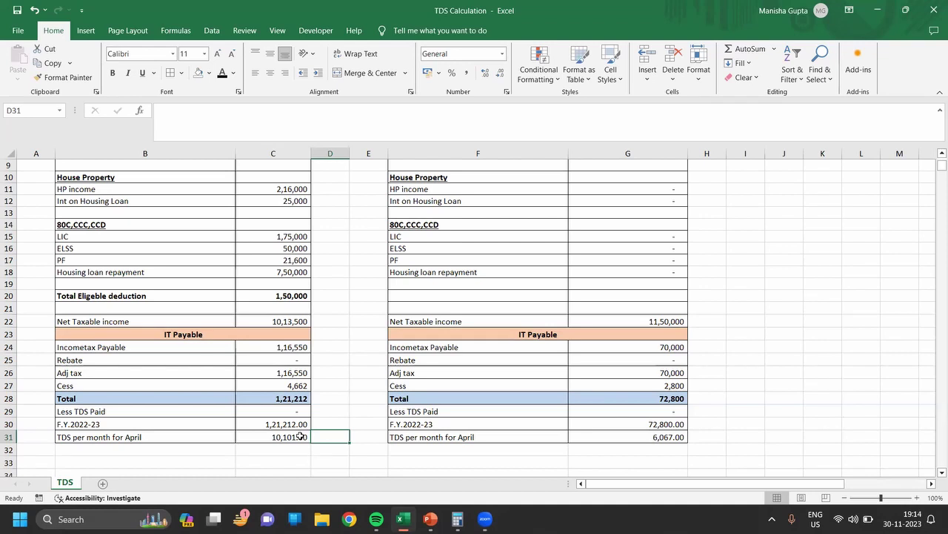
Step: Review the new-regime Salary PA and Std deduction amounts in column G
left_click(620, 421)
key("Up")
key("Up")
key("Up")
key("Up")
key("Up")
key("Up")
key("Up")
key("Up")
key("Up")
key("Up")
key("Up")
key("Up")
key("Up")
key("Up")
key("Up")
key("Up")
key("Up")
key("Up")
key("Up")
key("Up")
key("Up")
key("Up")
key("Up")
key("Up")
key("Up")
key("Up")
key("Up")
key("Up")
key("Up")
key("Down")
key("Down")
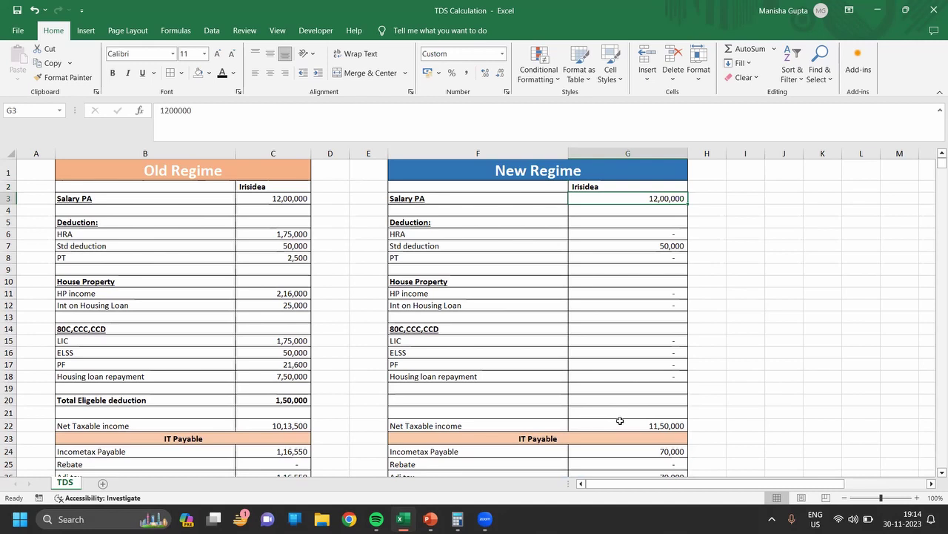
key("Down")
key("Down")
key("Down")
key("Down")
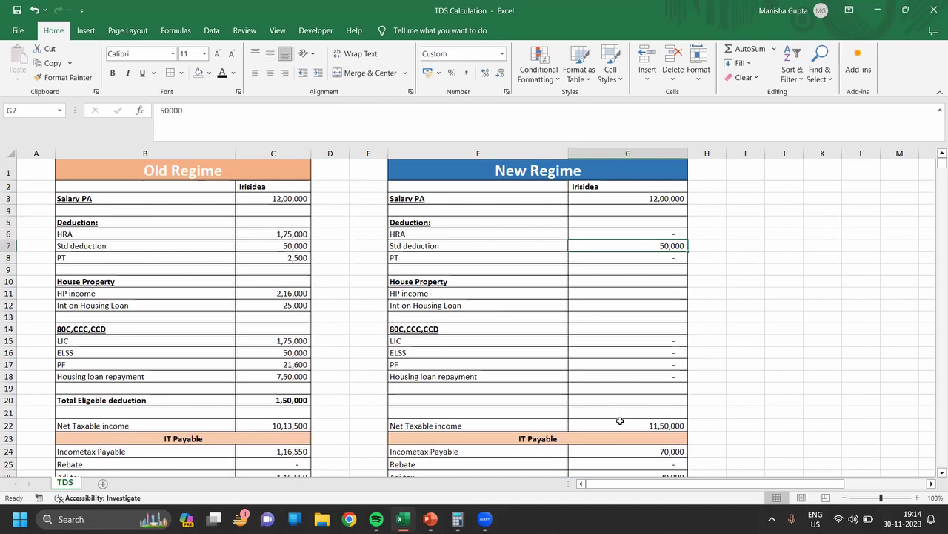
Step: Review the new-regime PT, House Property and 80C rows down to Housing loan repayment
key("Down")
key("Down")
key("Down")
key("Down")
key("Down")
key("Down")
key("Down")
key("Down")
key("Down")
key("Down")
key("Down")
key("Down")
key("Down")
key("Down")
key("Down")
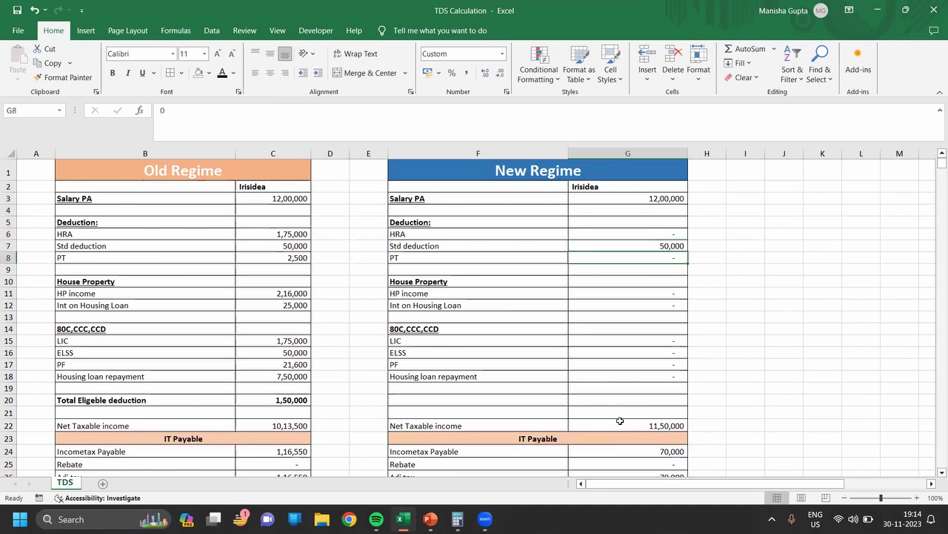
key("Up")
key("Up")
key("Up")
key("Up")
key("Up")
key("Up")
key("Up")
key("Up")
key("Up")
key("Up")
key("Up")
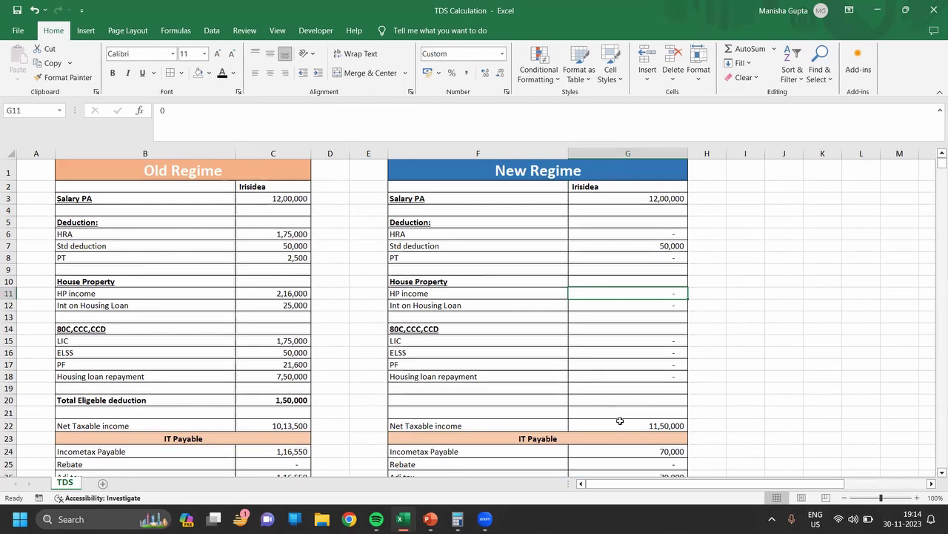
key("Down")
key("Down")
key("Down")
key("Down")
key("Down")
key("Down")
key("Down")
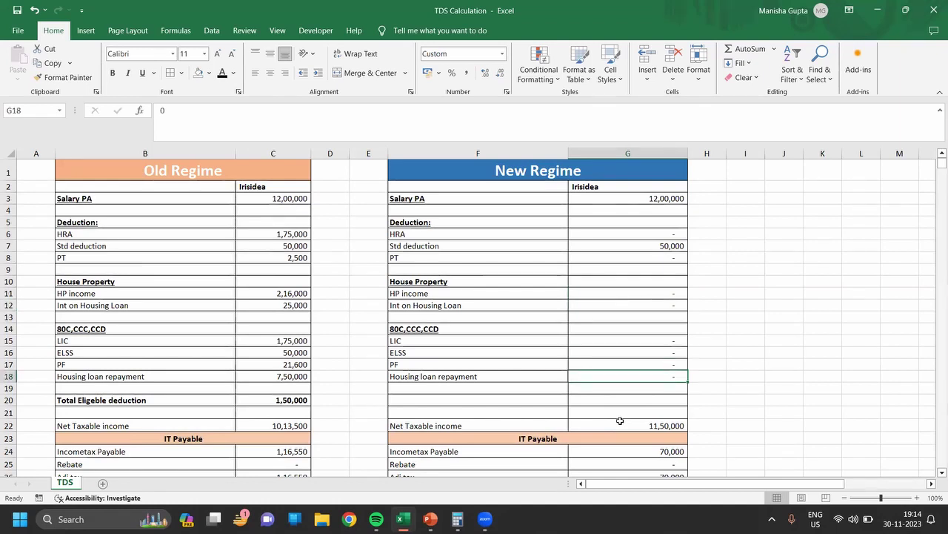
Step: Go through the new-regime deductions from Std deduction downward and check the Net Taxable income formula in G22
left_click(672, 246)
key("Down")
key("Down")
key("Down")
key("Down")
key("Down")
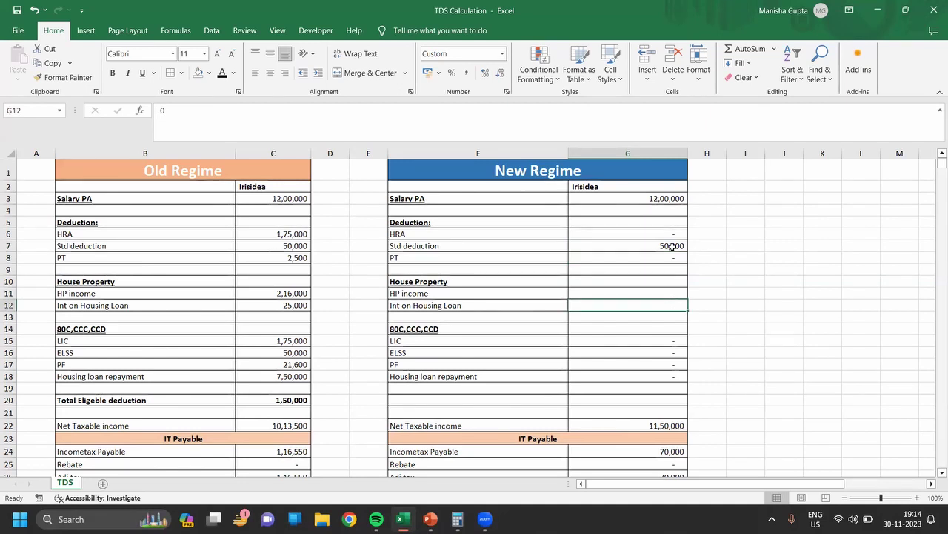
key("Down")
key("Down")
key("Down")
key("Down")
key("Down")
key("Down")
key("Down")
key("Down")
key("Down")
key("Down")
key("Down")
key("Down")
key("Down")
key("Down")
key("Down")
key("Down")
key("Down")
key("Down")
key("Down")
key("Down")
key("Down")
key("Down")
key("Up")
key("Up")
key("Up")
key("Up")
key("Up")
key("Up")
key("Up")
key("Up")
key("Up")
key("Up")
key("Up")
key("Up")
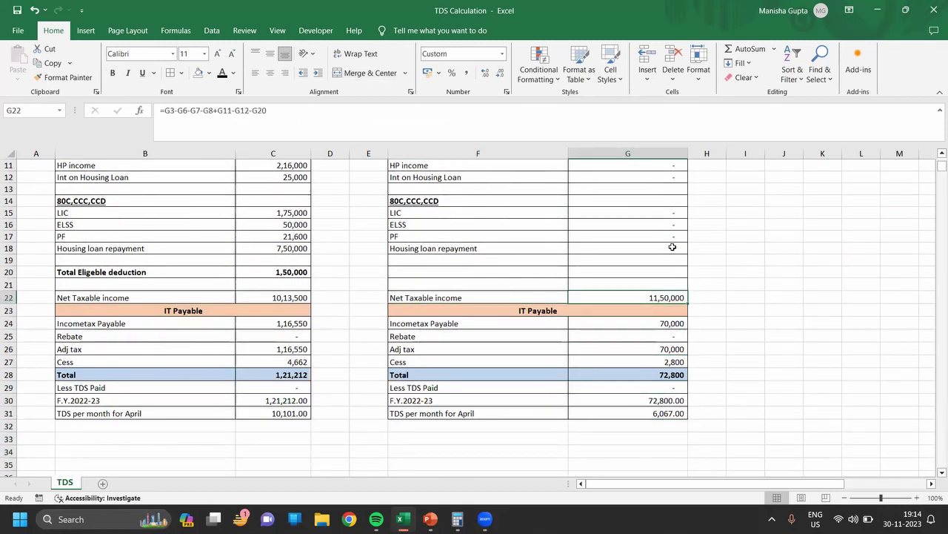
Step: Consult the New Tax Regime slab slide in the PowerPoint slide show for Incometax Payable, returning to the Excel sheet
key("Down")
key("Down")
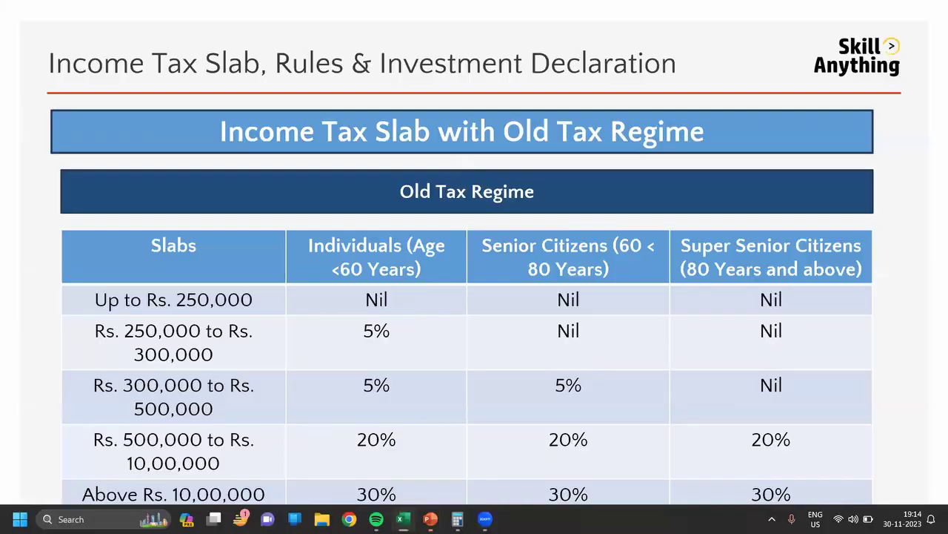
key("Right")
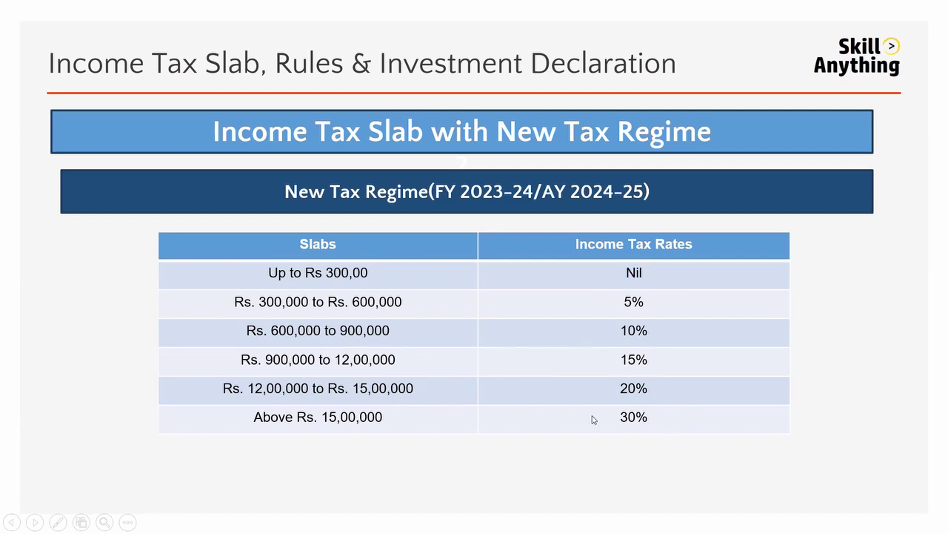
key("alt+Tab")
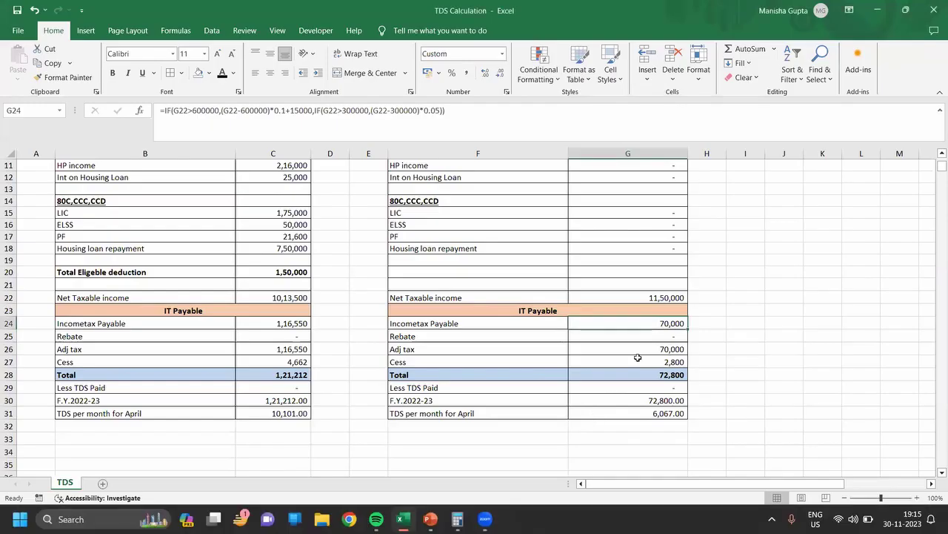
Step: Examine the new-regime Incometax Payable formula in G24 and undo the stray cell reference inserted into it
double_click(652, 323)
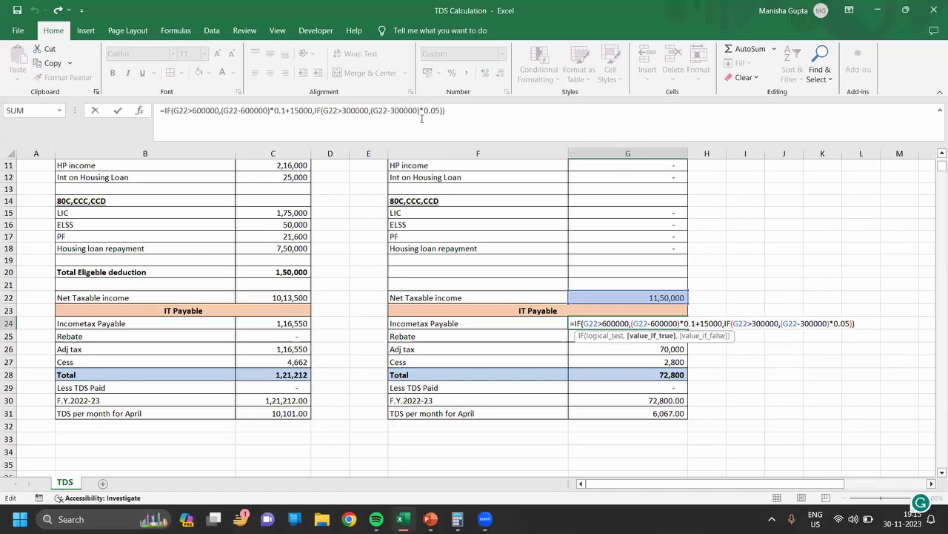
left_click(741, 261)
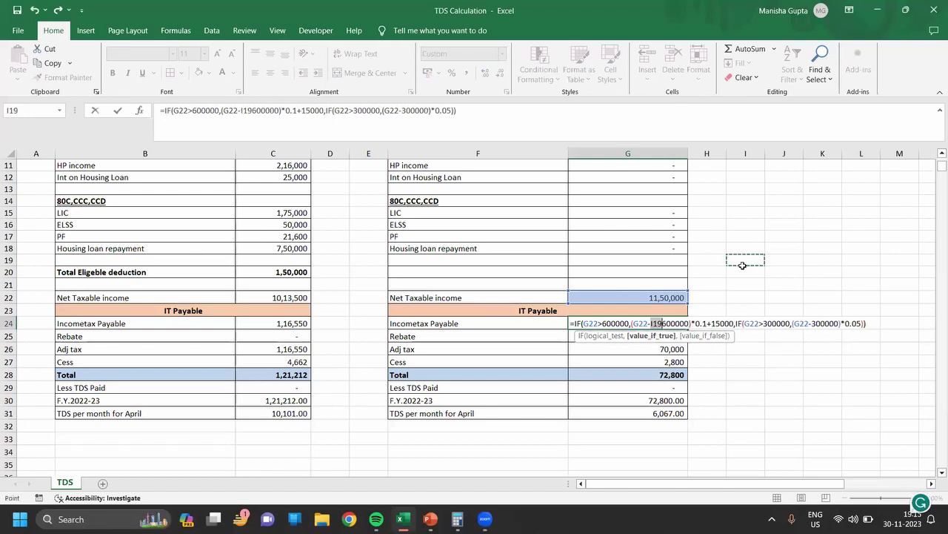
key("Return")
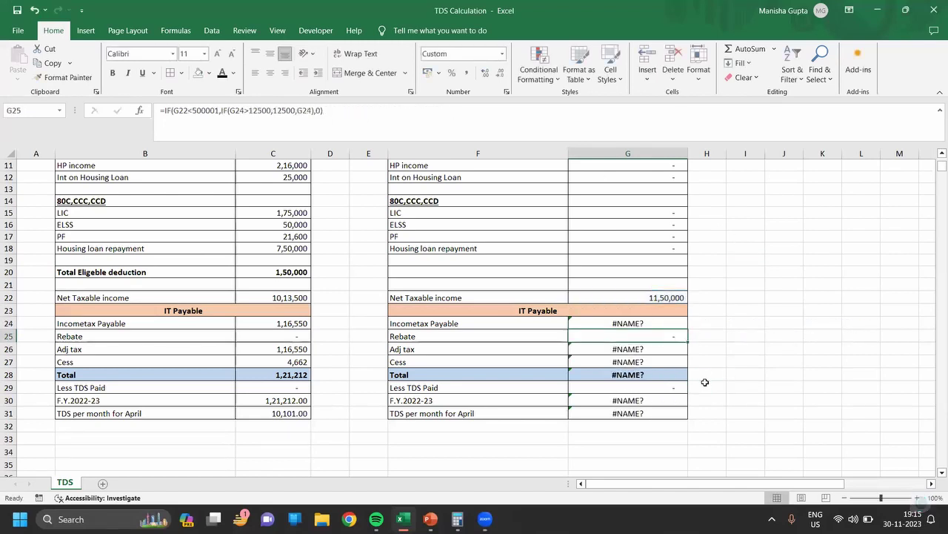
key("ctrl+z")
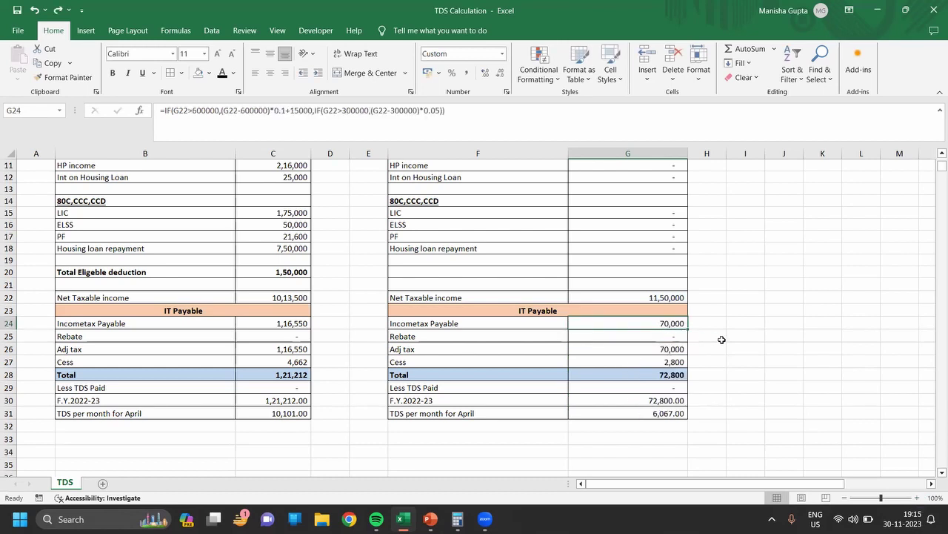
Step: Check the new-regime Rebate, Cess, F.Y.2022-23 and TDS per month for April formulas in column G
left_click(678, 339)
left_click(682, 362)
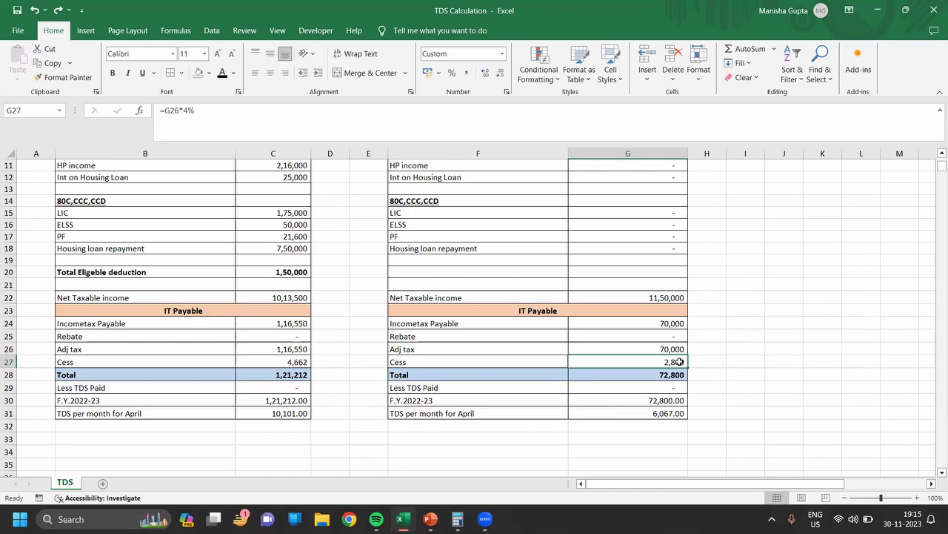
left_click(675, 400)
left_click(670, 415)
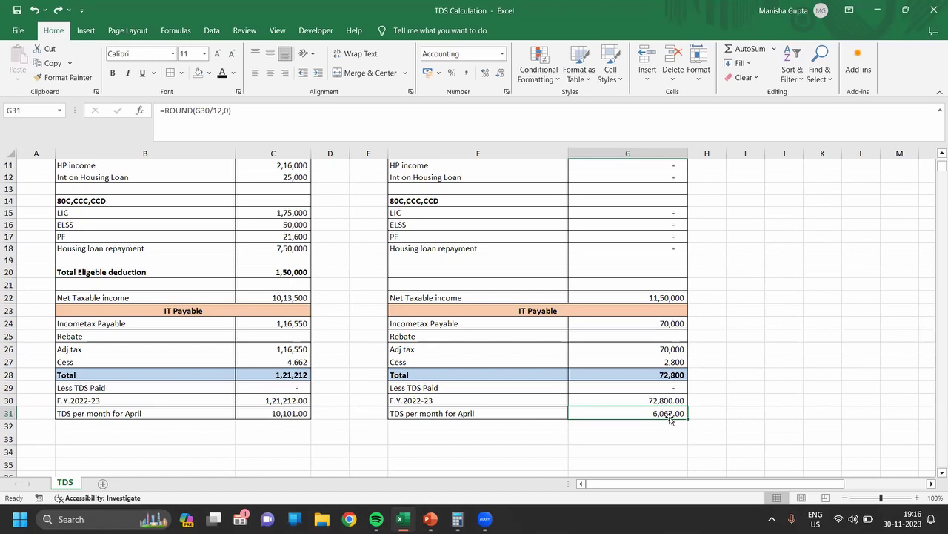
Step: Return to the New Regime heading in the first row of the sheet
key("Up")
left_click(670, 418)
key("Left")
key("Up")
key("Up")
key("ctrl+Up")
key("ctrl+Up")
key("ctrl+Up")
key("ctrl+Up")
key("ctrl+Up")
key("ctrl+Up")
key("ctrl+Up")
key("ctrl+Up")
key("ctrl+Up")
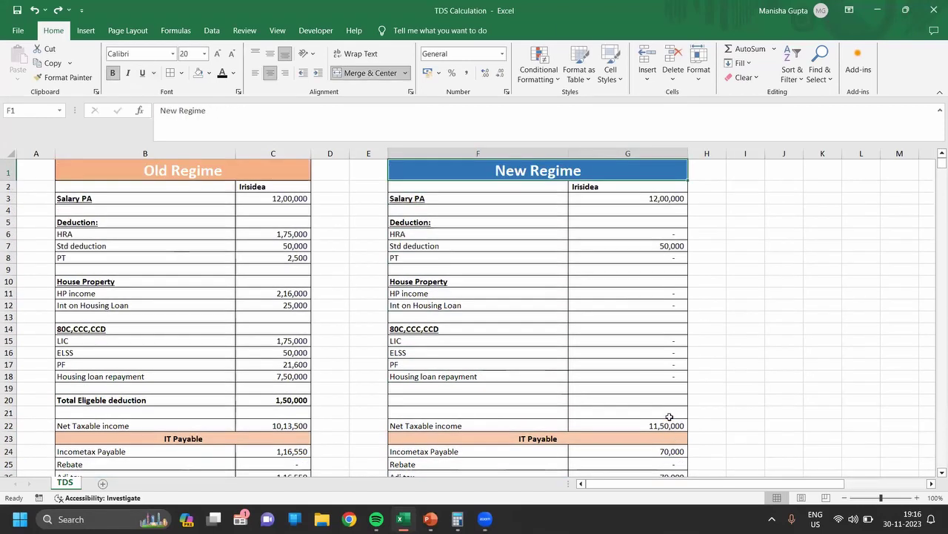
Step: Switch to the PowerPoint slide show and advance to the "What is Form 12BB?" slide
key("alt+Tab")
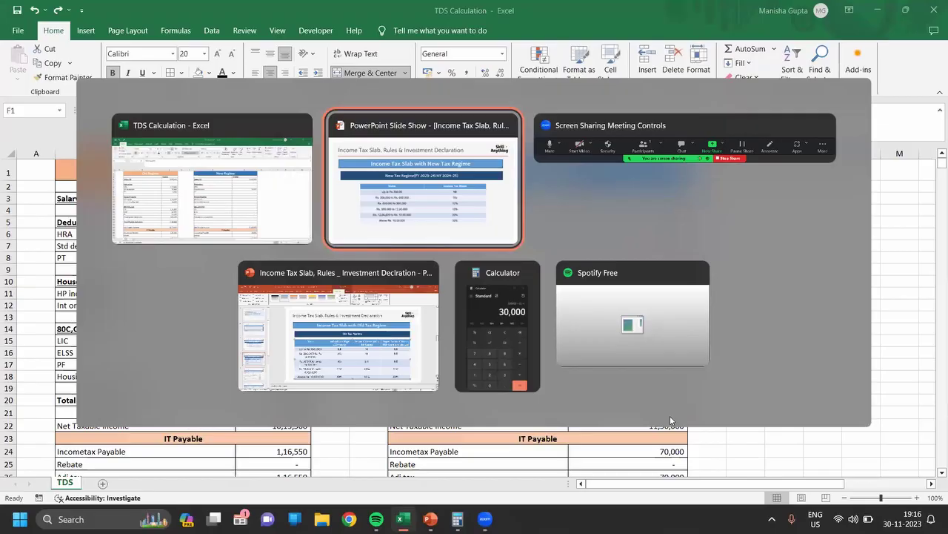
key("Right")
key("Right")
key("Right")
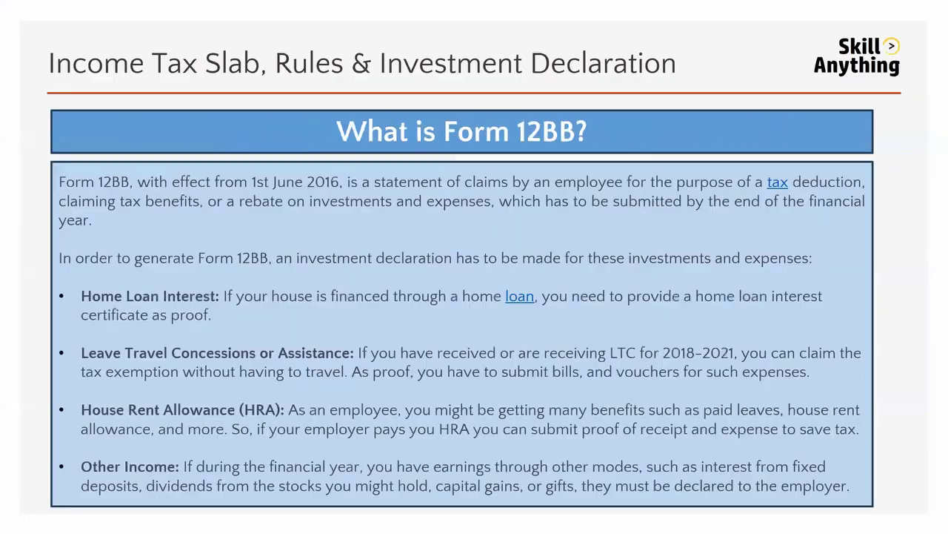